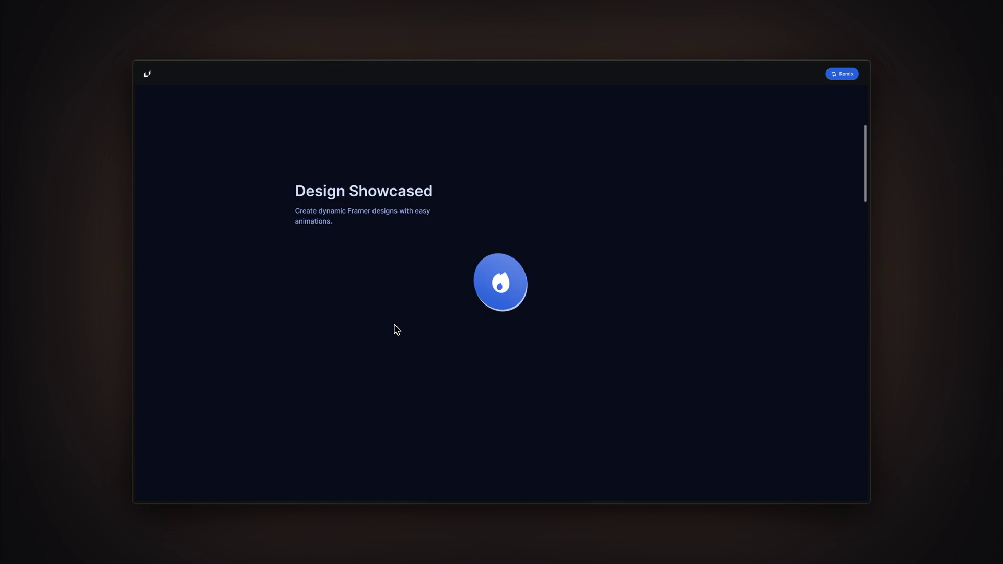
- Examine the scroll animations on the coin-flip demo page and on the Haptic site
{"action": "scroll", "coordinate": [395, 327], "scroll_direction": "down", "scroll_amount": 5}
{"action": "scroll", "coordinate": [396, 329], "scroll_direction": "down", "scroll_amount": 3}
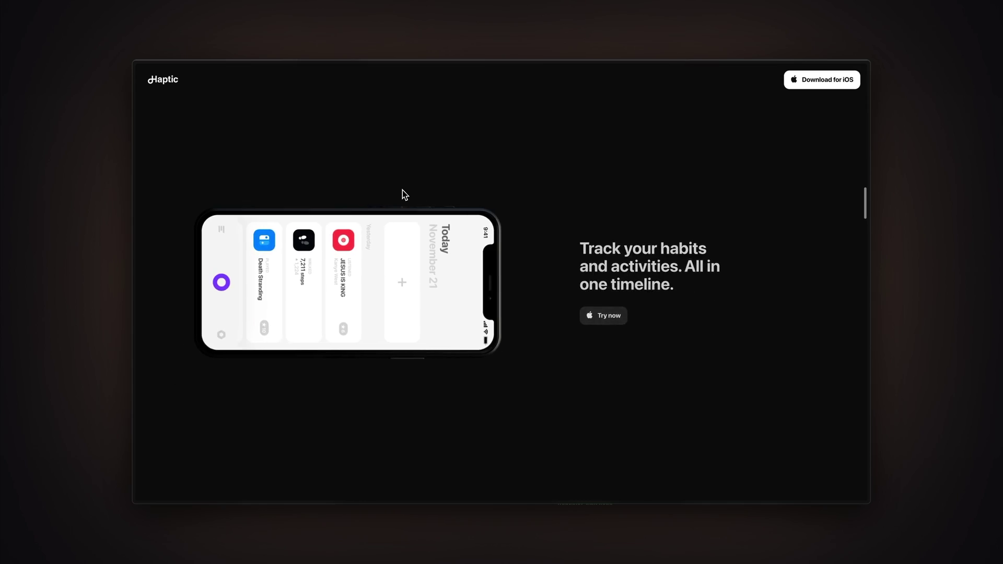
{"action": "scroll", "coordinate": [403, 194], "scroll_direction": "down", "scroll_amount": 3}
{"action": "scroll", "coordinate": [402, 190], "scroll_direction": "down", "scroll_amount": 2}
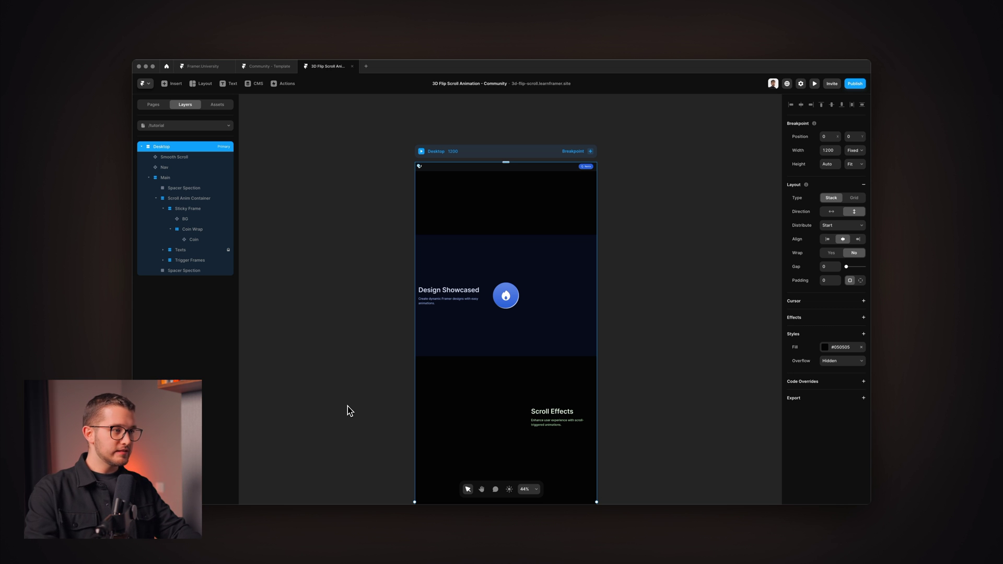
- Switch to the live demo page and examine how the coin flips from Design Showcased through Scroll Effects to No-Code Web Magic
{"action": "key", "text": "super+Tab"}
{"action": "scroll", "coordinate": [395, 325], "scroll_direction": "down", "scroll_amount": 3}
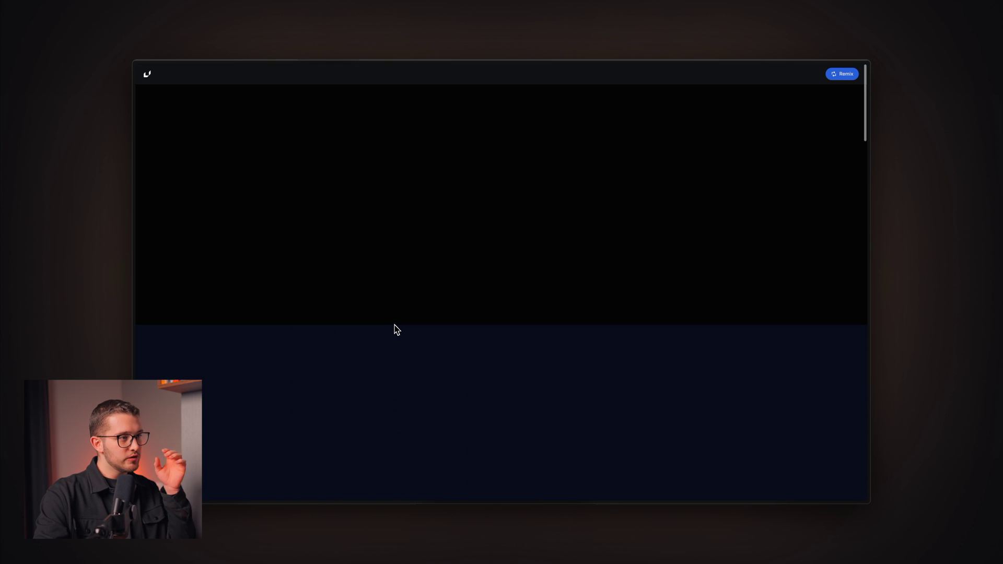
{"action": "scroll", "coordinate": [395, 324], "scroll_direction": "down", "scroll_amount": 5}
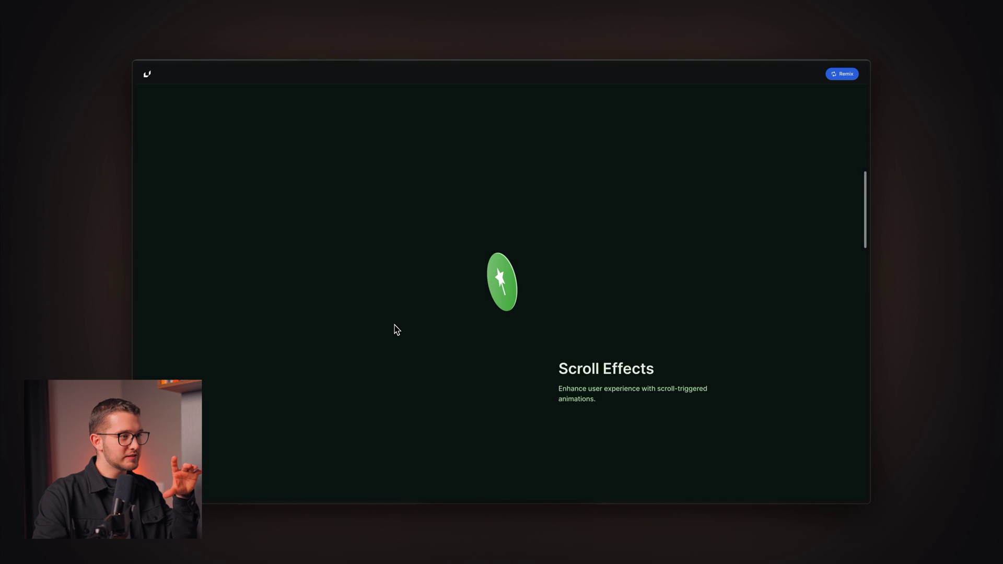
{"action": "scroll", "coordinate": [394, 328], "scroll_direction": "down", "scroll_amount": 2}
{"action": "scroll", "coordinate": [394, 339], "scroll_direction": "up", "scroll_amount": 5}
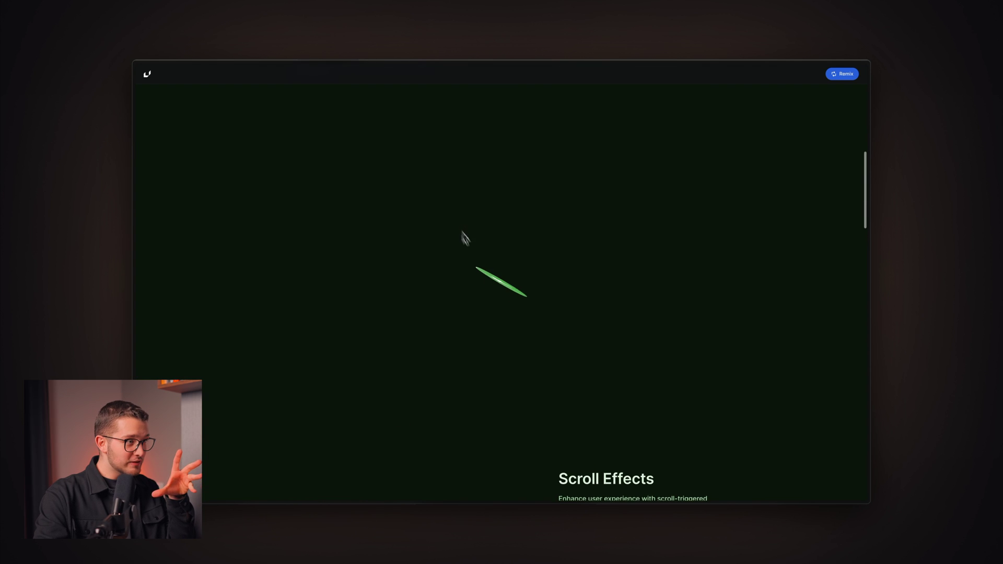
{"action": "scroll", "coordinate": [502, 295], "scroll_direction": "up", "scroll_amount": 5}
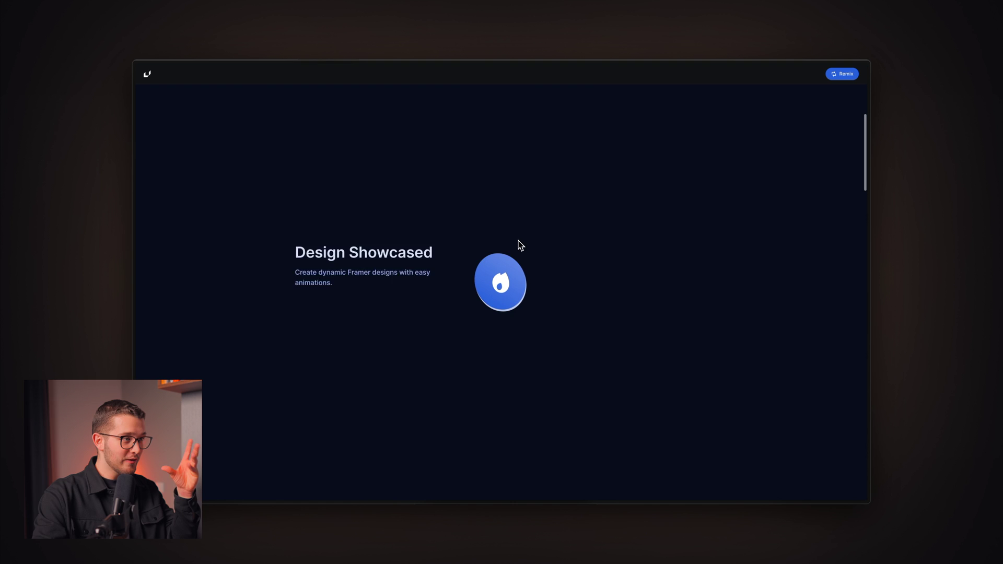
{"action": "scroll", "coordinate": [496, 268], "scroll_direction": "down", "scroll_amount": 5}
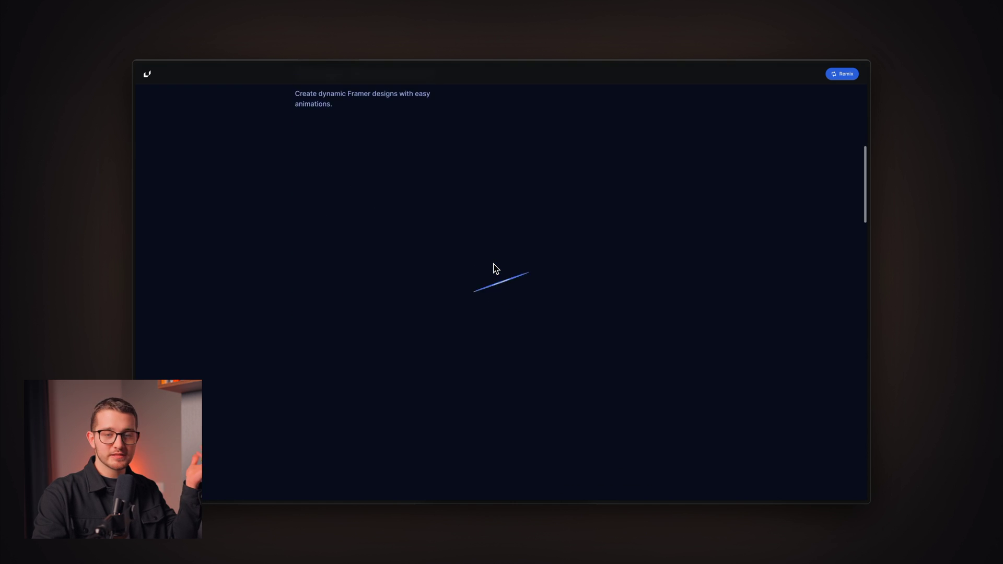
{"action": "scroll", "coordinate": [496, 268], "scroll_direction": "down", "scroll_amount": 2}
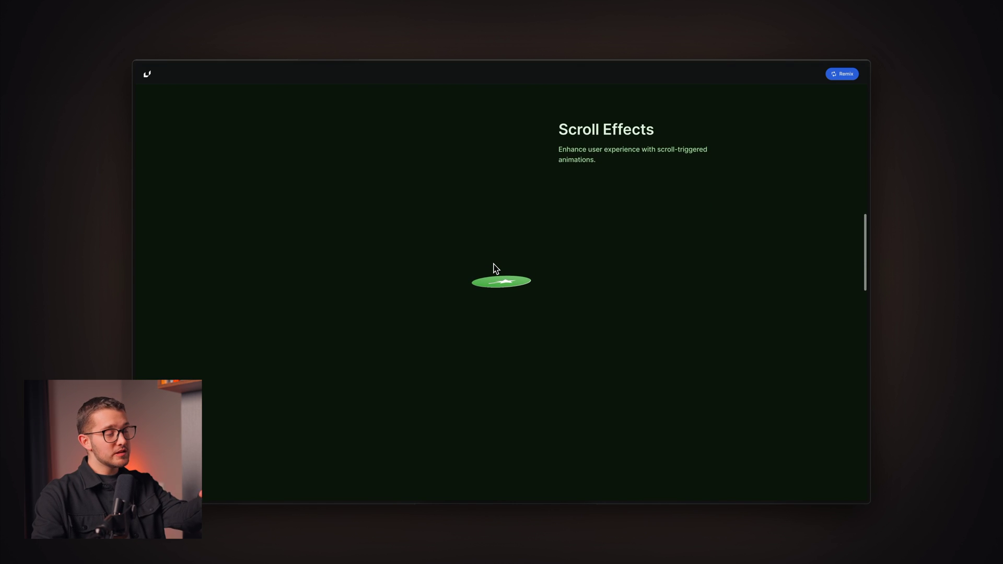
{"action": "scroll", "coordinate": [495, 268], "scroll_direction": "down", "scroll_amount": 5}
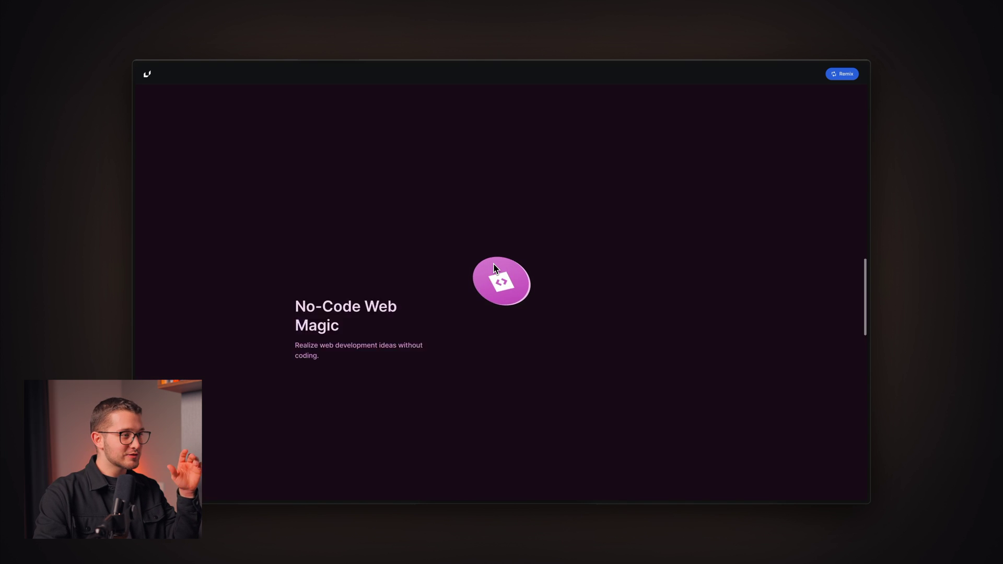
- Examine the coin and background transitions between the Scroll Effects, No-Code Web Magic and Animated Web Journey sections in both scroll directions
{"action": "scroll", "coordinate": [495, 268], "scroll_direction": "up", "scroll_amount": 4}
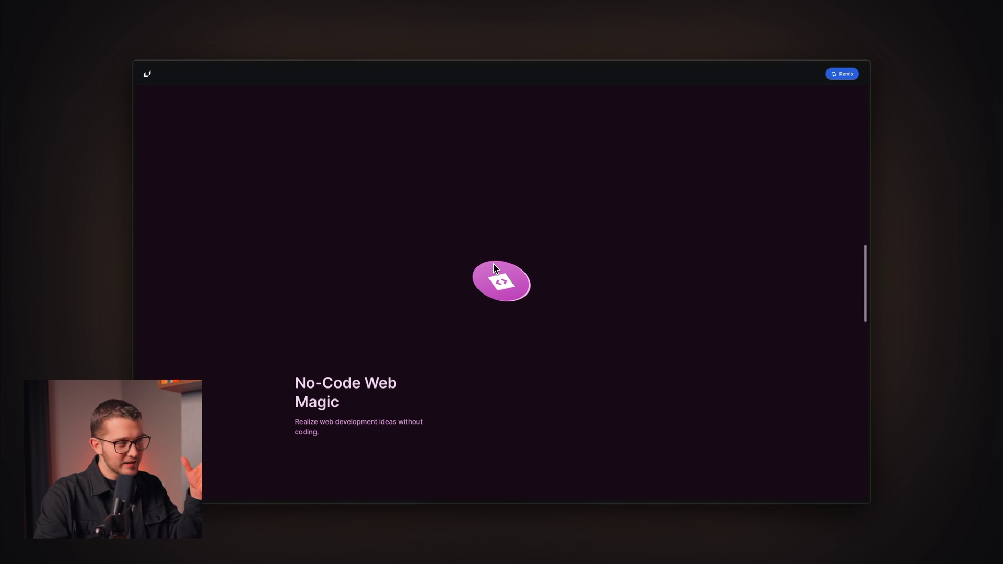
{"action": "scroll", "coordinate": [495, 268], "scroll_direction": "up", "scroll_amount": 3}
{"action": "scroll", "coordinate": [496, 268], "scroll_direction": "down", "scroll_amount": 5}
{"action": "scroll", "coordinate": [496, 268], "scroll_direction": "down", "scroll_amount": 5}
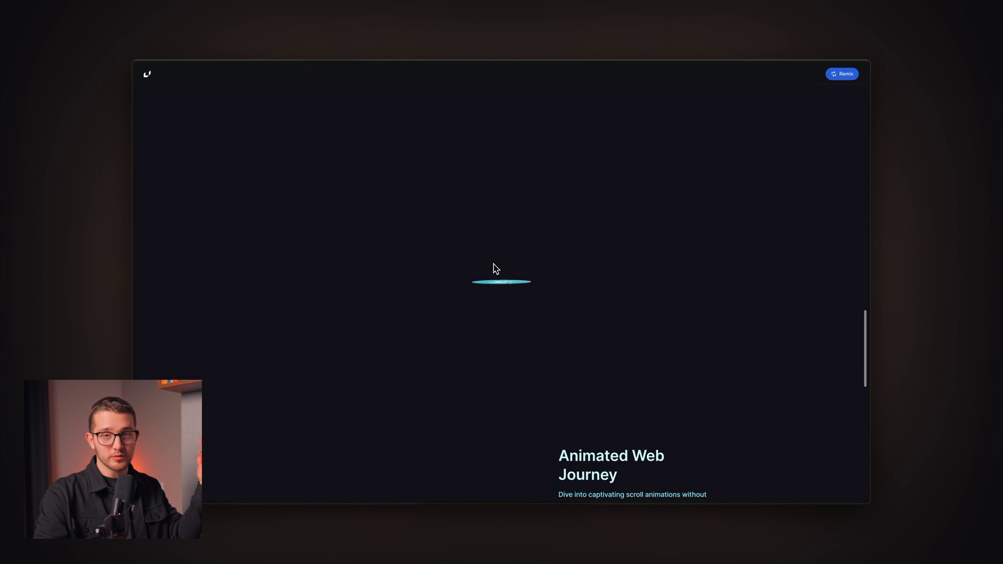
{"action": "scroll", "coordinate": [495, 268], "scroll_direction": "down", "scroll_amount": 3}
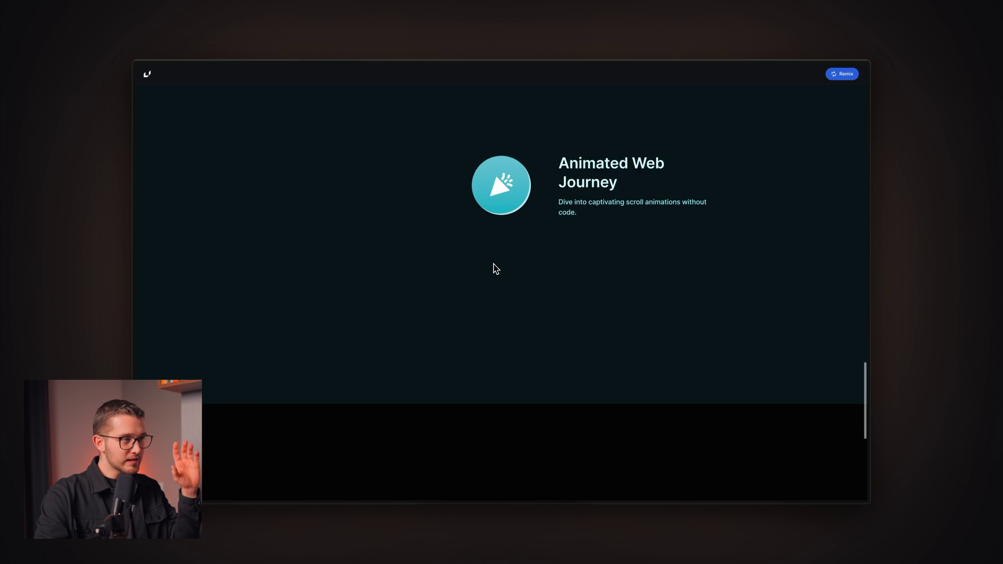
{"action": "scroll", "coordinate": [496, 268], "scroll_direction": "up", "scroll_amount": 5}
{"action": "scroll", "coordinate": [495, 268], "scroll_direction": "up", "scroll_amount": 1}
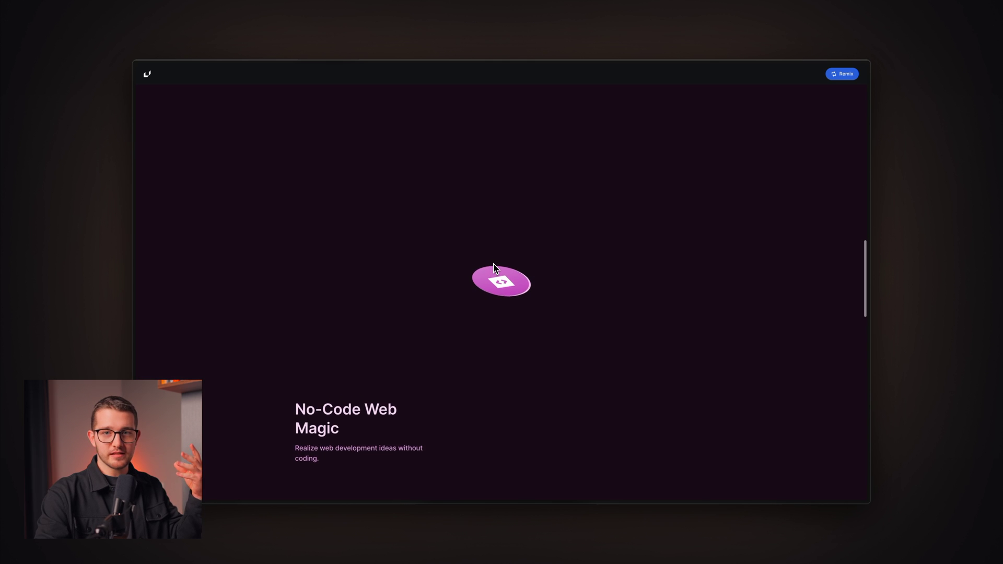
{"action": "scroll", "coordinate": [496, 268], "scroll_direction": "up", "scroll_amount": 4}
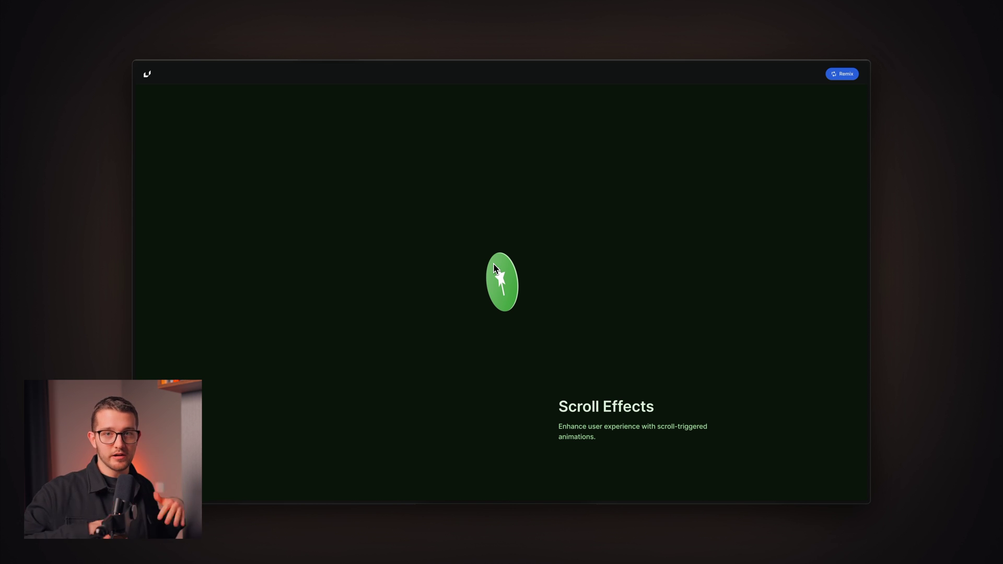
{"action": "scroll", "coordinate": [494, 268], "scroll_direction": "down", "scroll_amount": 8}
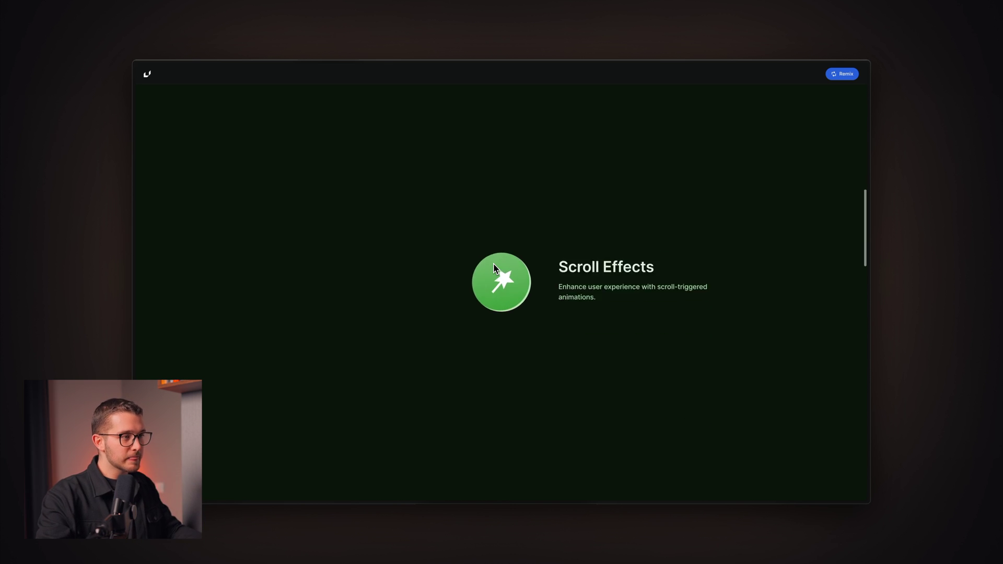
{"action": "scroll", "coordinate": [494, 268], "scroll_direction": "down", "scroll_amount": 2}
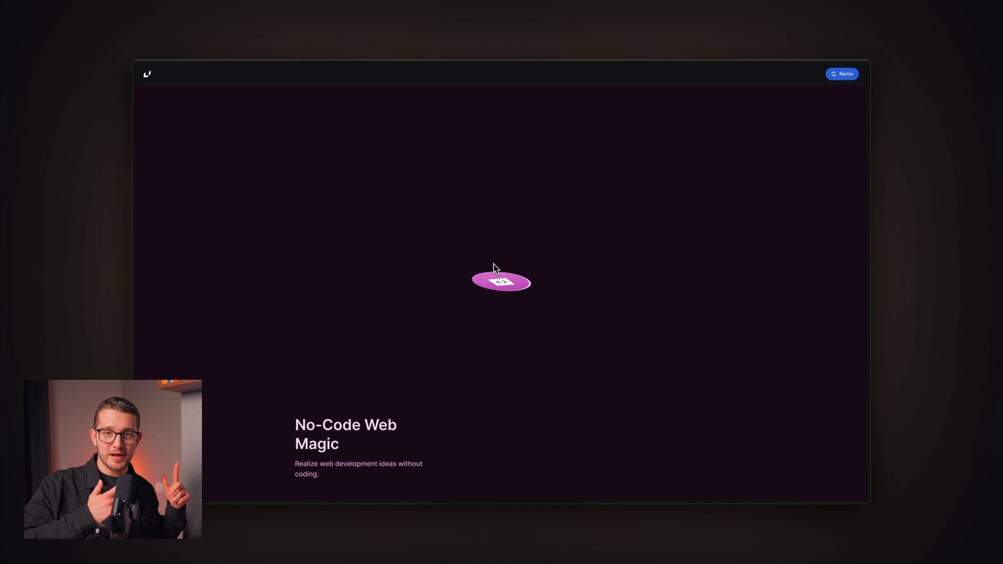
{"action": "scroll", "coordinate": [528, 237], "scroll_direction": "down", "scroll_amount": 6}
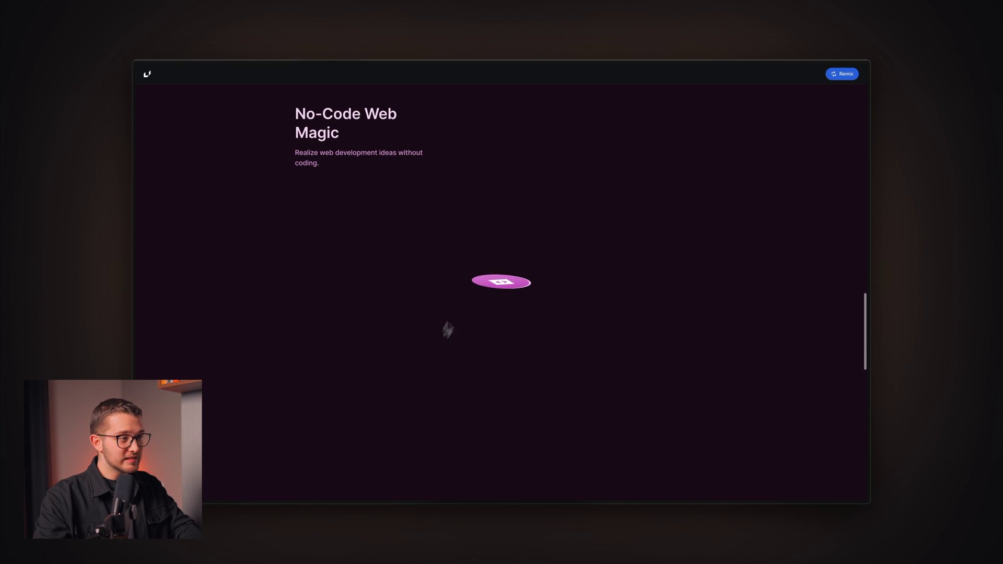
{"action": "scroll", "coordinate": [509, 279], "scroll_direction": "down", "scroll_amount": 5}
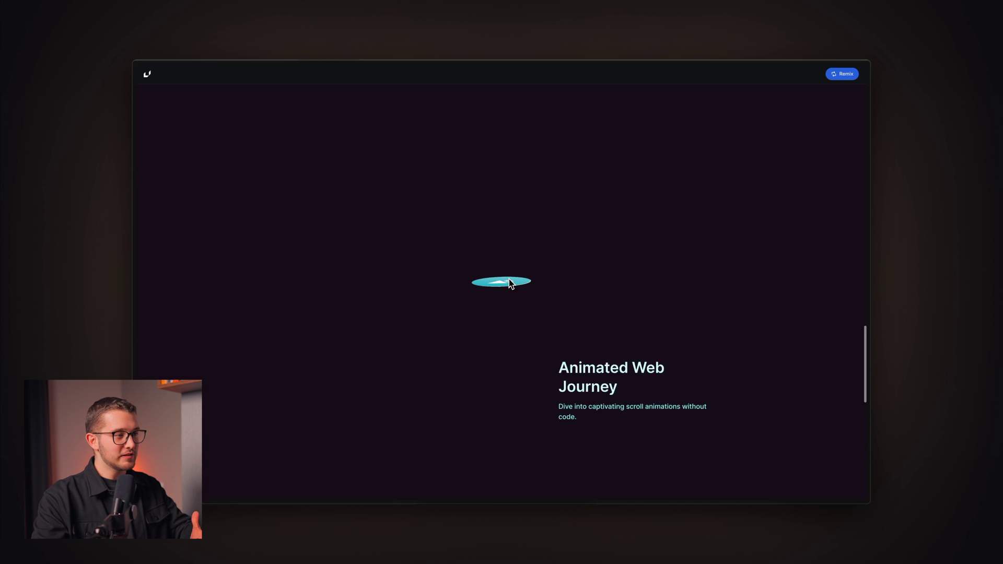
{"action": "scroll", "coordinate": [494, 278], "scroll_direction": "up", "scroll_amount": 5}
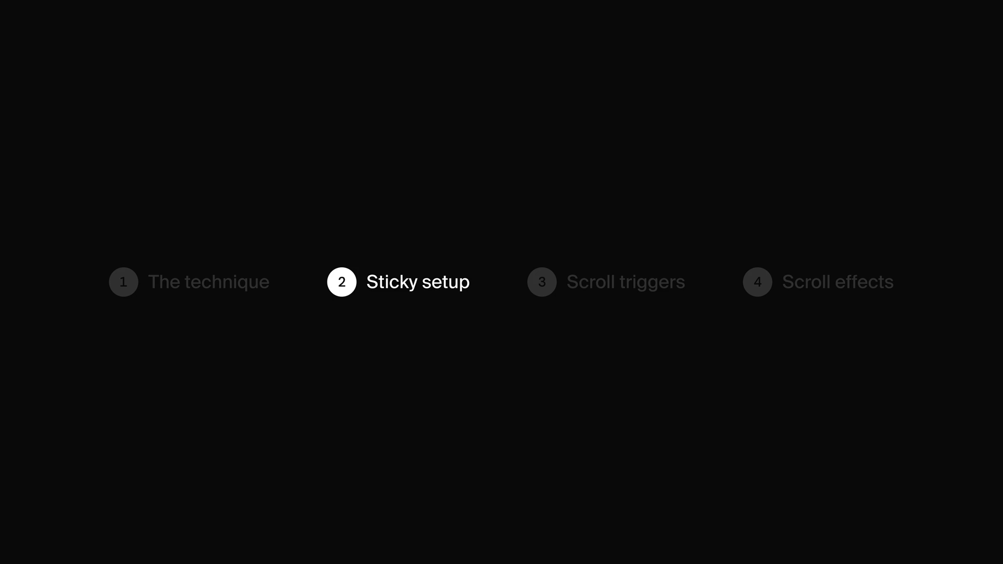
- Switch back to Framer, view the breakpoints on the Home page, and return to the /tutorial page
{"action": "key", "text": "super+Tab"}
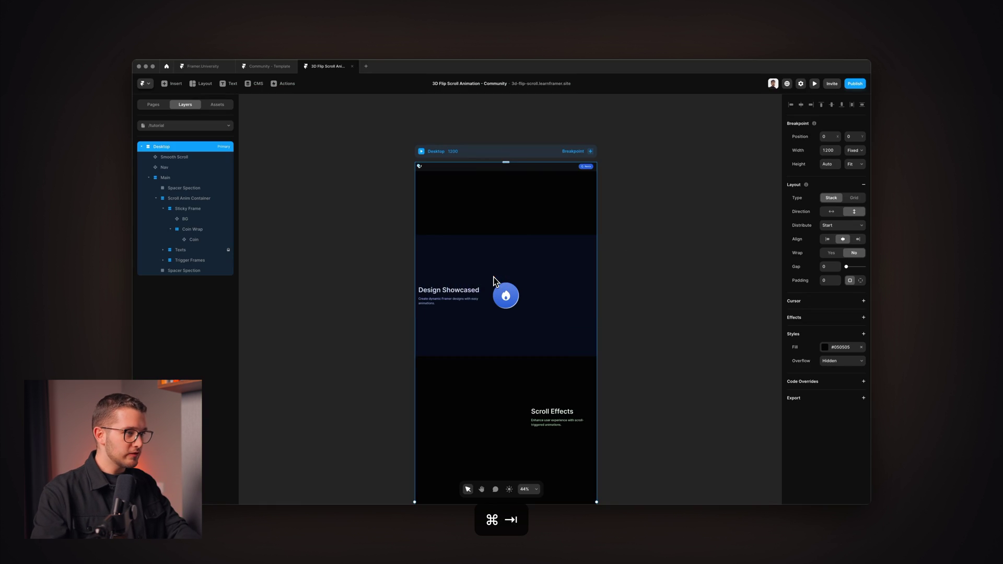
{"action": "scroll", "coordinate": [502, 280], "scroll_direction": "up", "scroll_amount": 3}
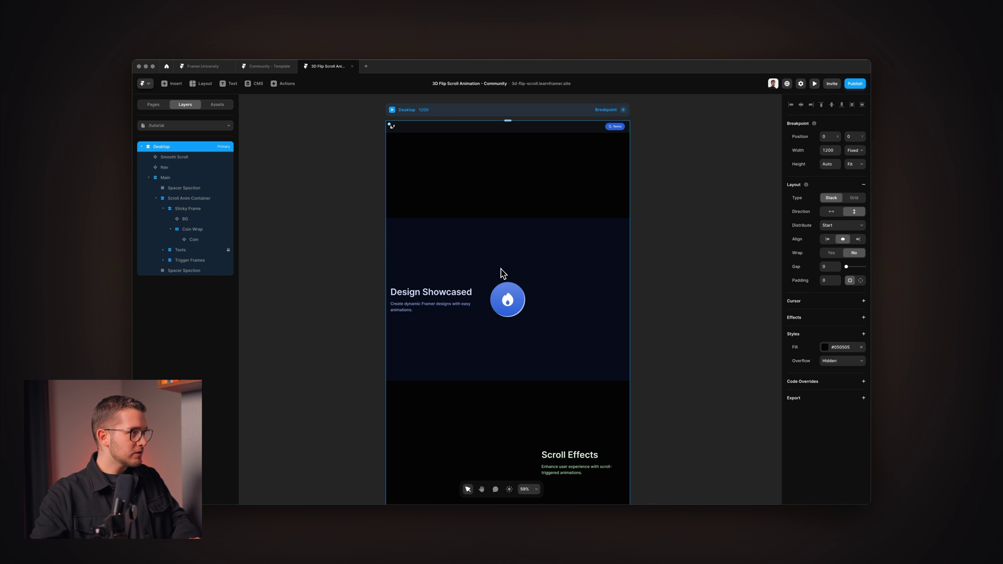
{"action": "left_click", "coordinate": [188, 125]}
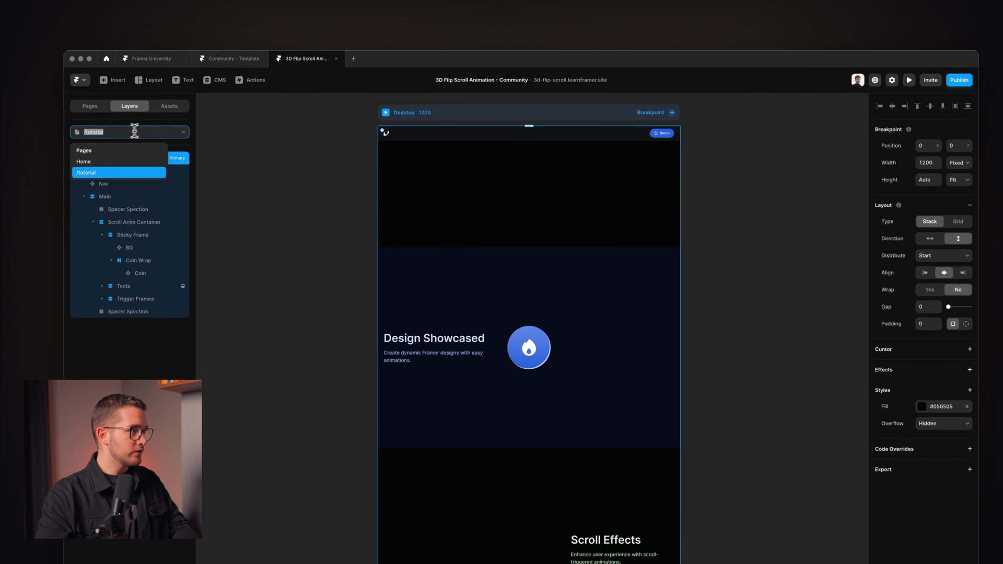
{"action": "left_click", "coordinate": [117, 130]}
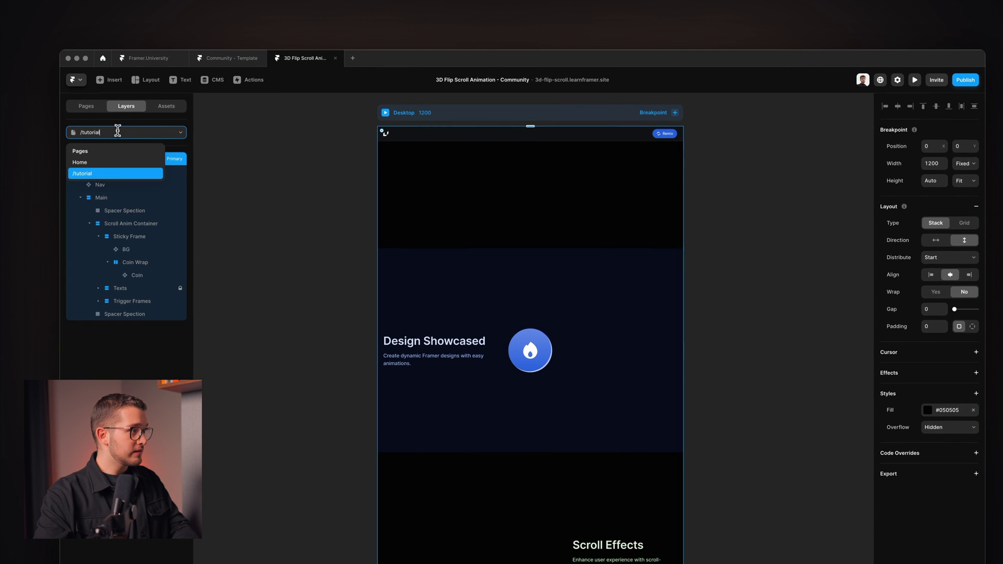
{"action": "left_click", "coordinate": [92, 161]}
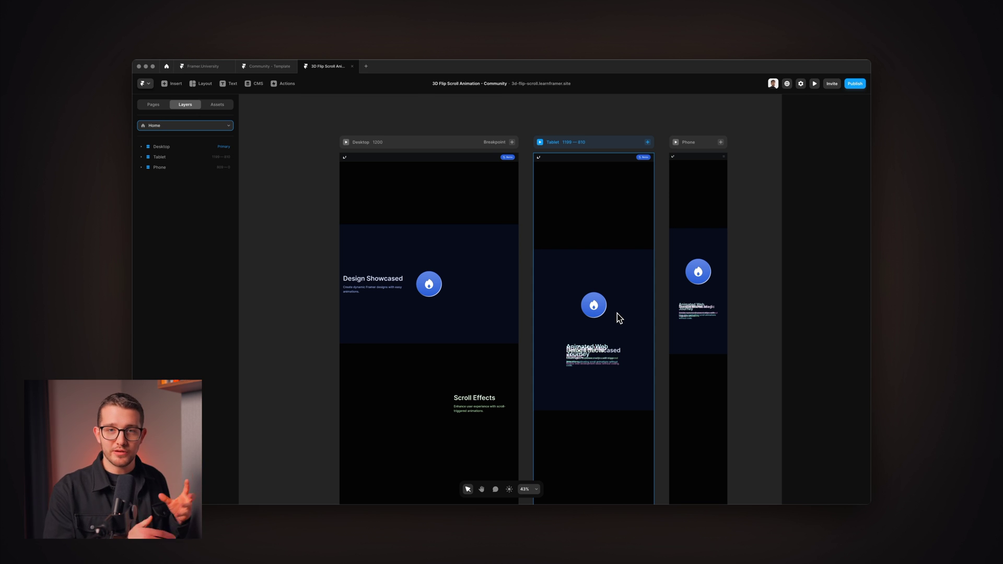
{"action": "left_click", "coordinate": [183, 126]}
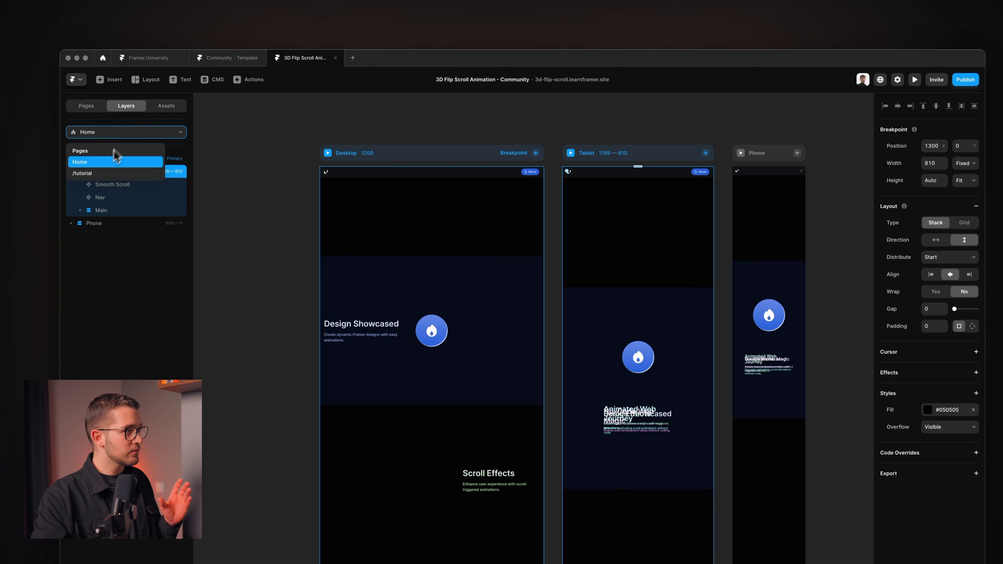
{"action": "left_click", "coordinate": [100, 173]}
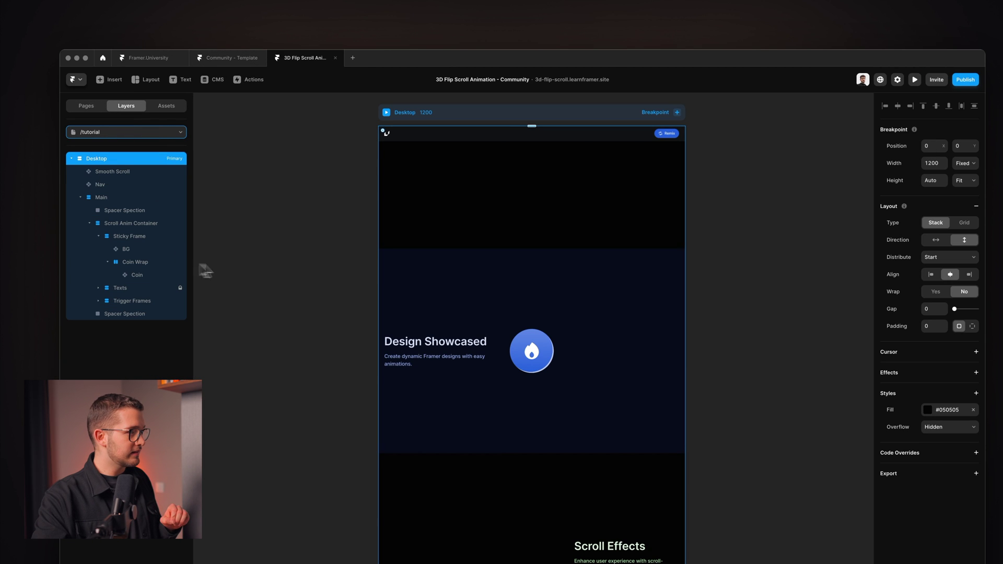
- Inspect the Main stack and its two spacer sections, briefly previewing the Desktop breakpoint
{"action": "left_click", "coordinate": [89, 223]}
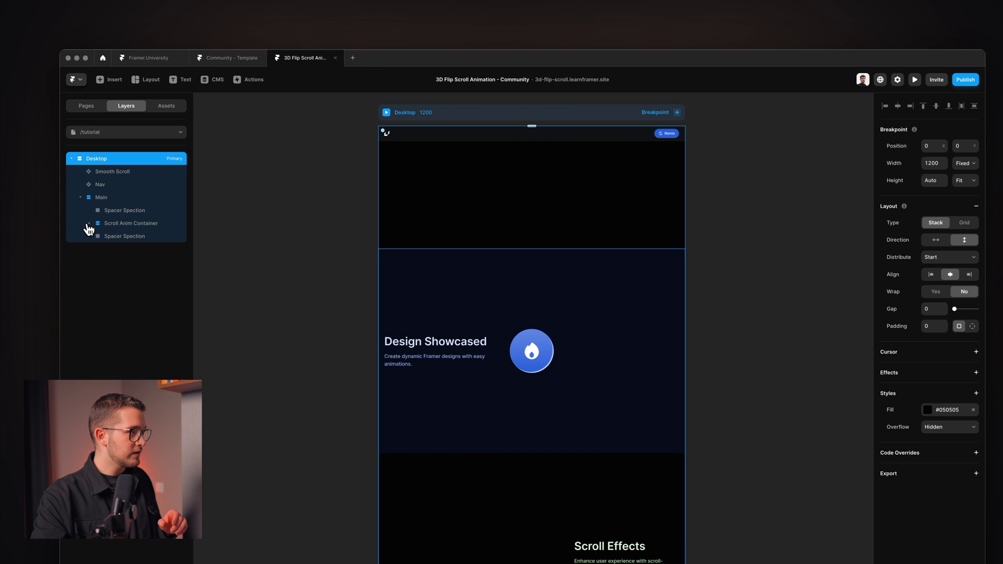
{"action": "left_click", "coordinate": [101, 198]}
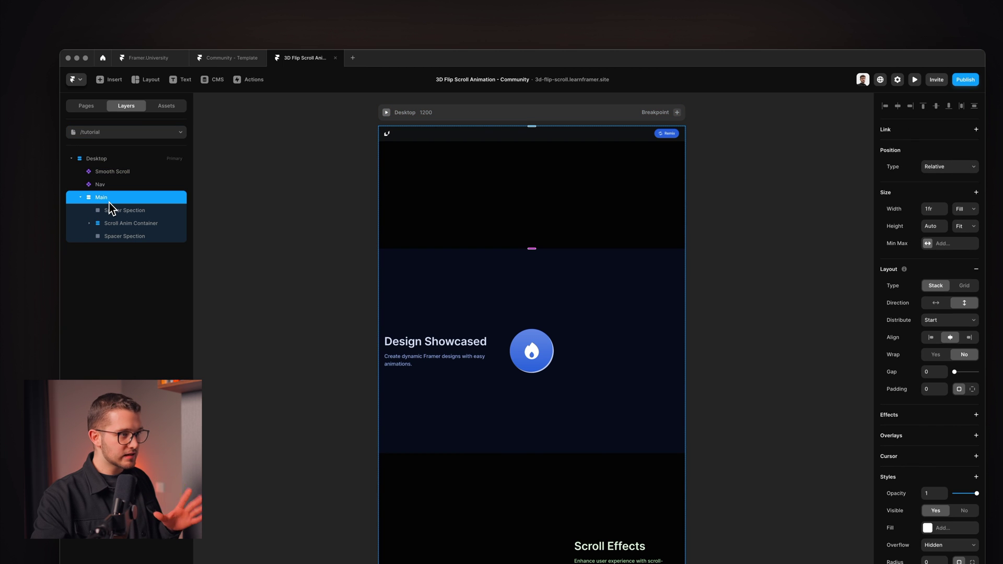
{"action": "scroll", "coordinate": [352, 230], "scroll_direction": "down", "scroll_amount": 3}
{"action": "left_click", "coordinate": [133, 211]}
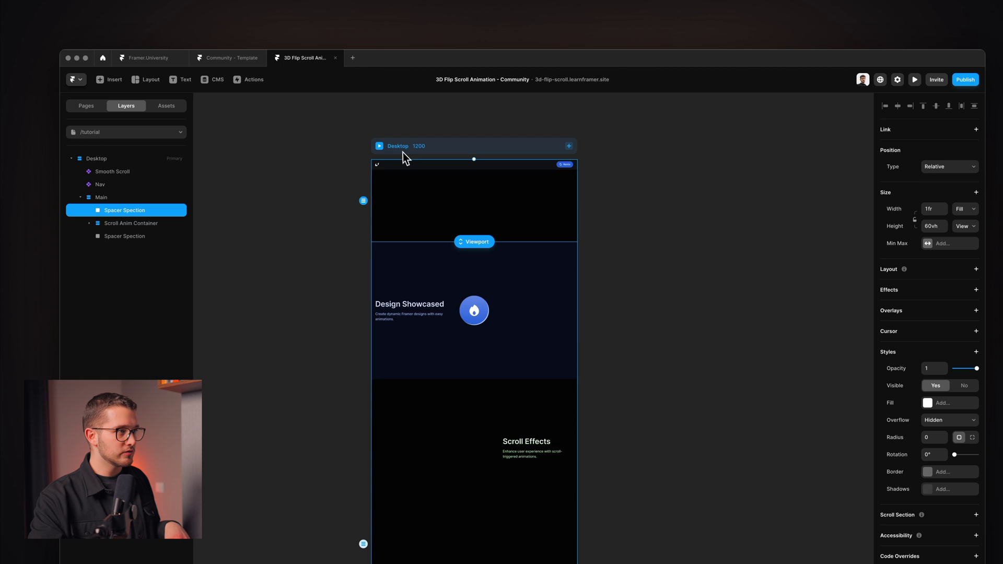
{"action": "left_click", "coordinate": [380, 147]}
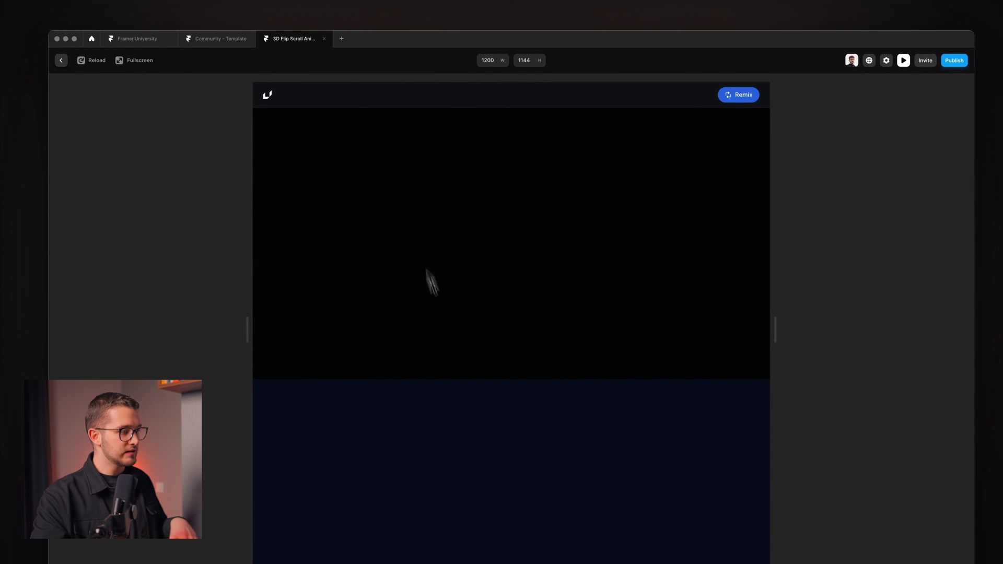
{"action": "key", "text": "Escape"}
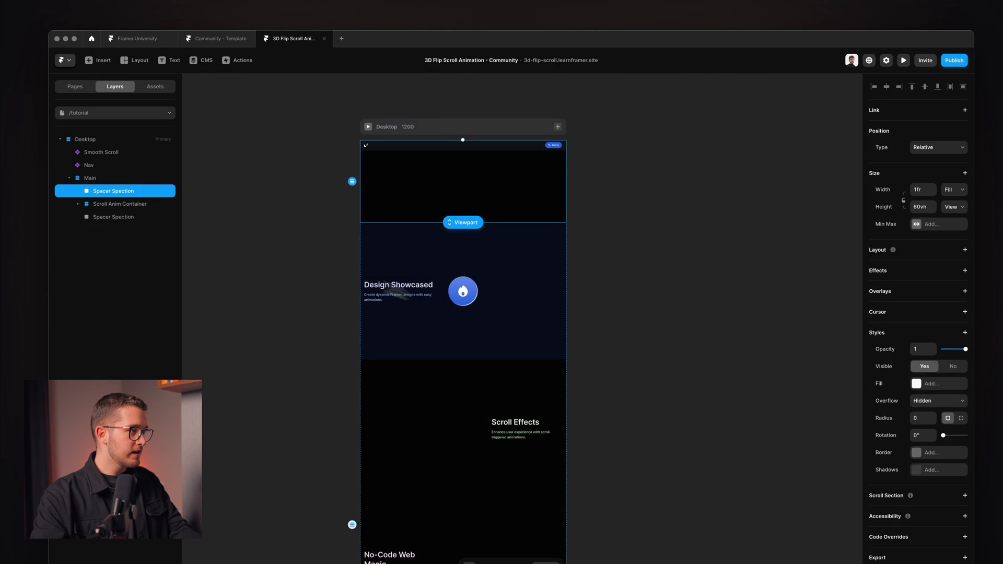
{"action": "left_click", "coordinate": [150, 211]}
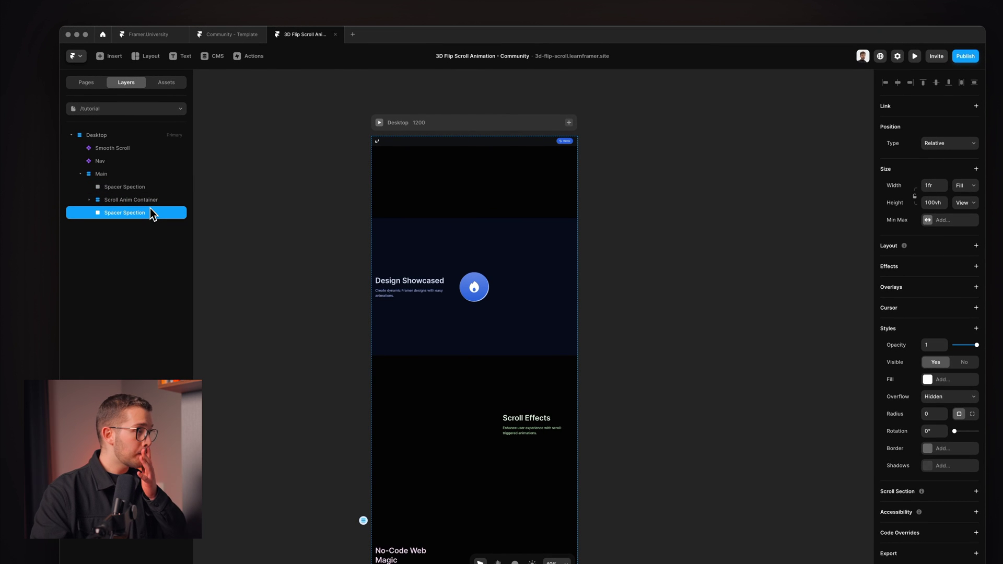
- Inspect the Scroll Anim Container's settings, expand it, and examine the position and size settings of its Sticky Frame
{"action": "left_click", "coordinate": [140, 201]}
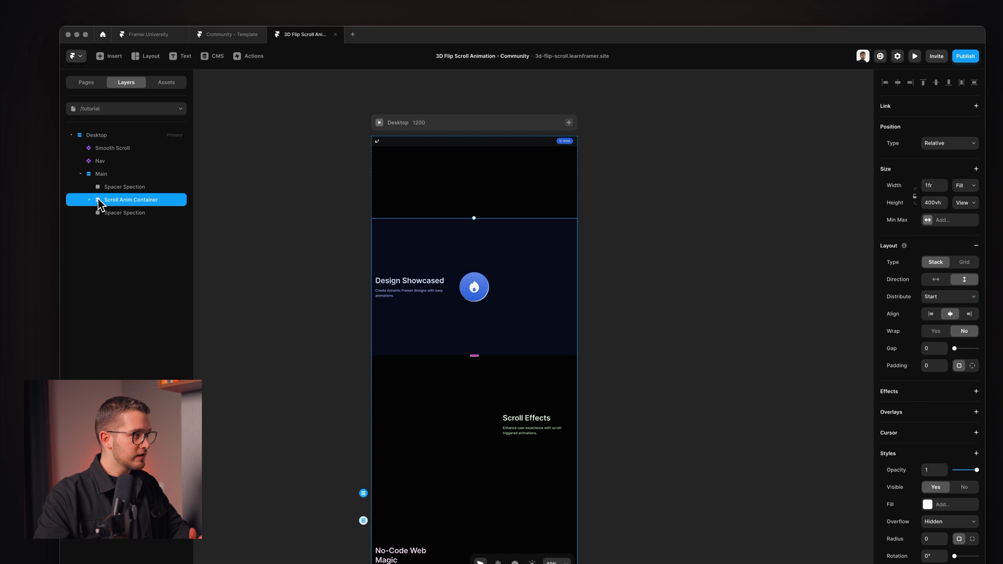
{"action": "left_click", "coordinate": [90, 200]}
{"action": "left_click", "coordinate": [99, 212]}
{"action": "left_click", "coordinate": [128, 215]}
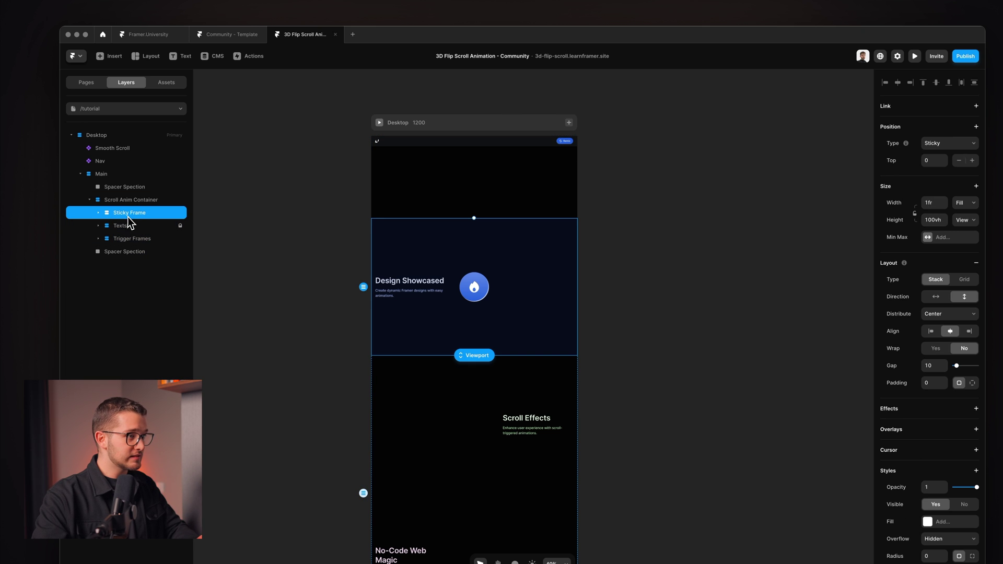
{"action": "scroll", "coordinate": [483, 290], "scroll_direction": "up", "scroll_amount": 10}
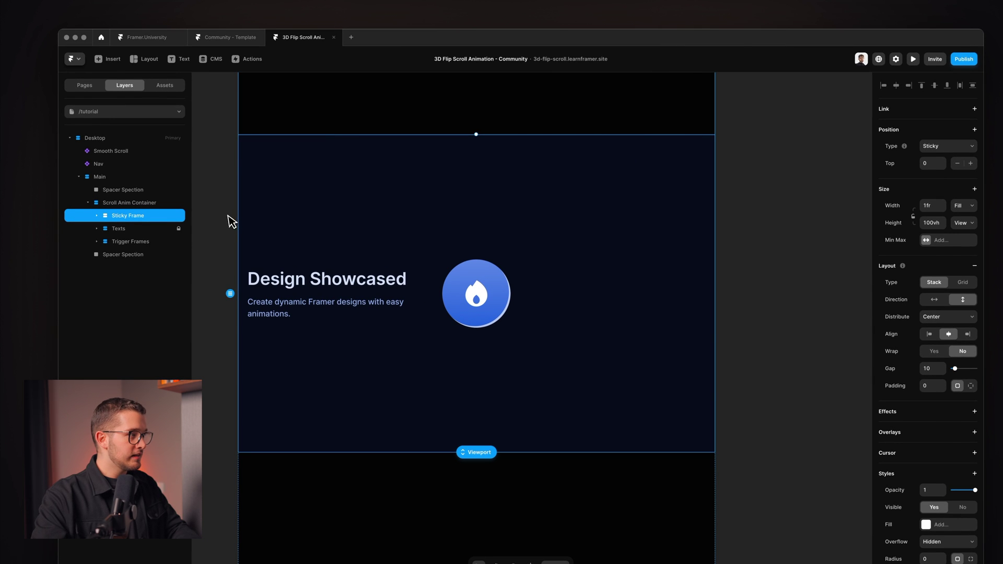
- Inspect the Texts and Trigger Frames layers inside the Scroll Anim Container and examine how their sections line up down the page
{"action": "left_click", "coordinate": [138, 231]}
{"action": "scroll", "coordinate": [337, 262], "scroll_direction": "down", "scroll_amount": 5}
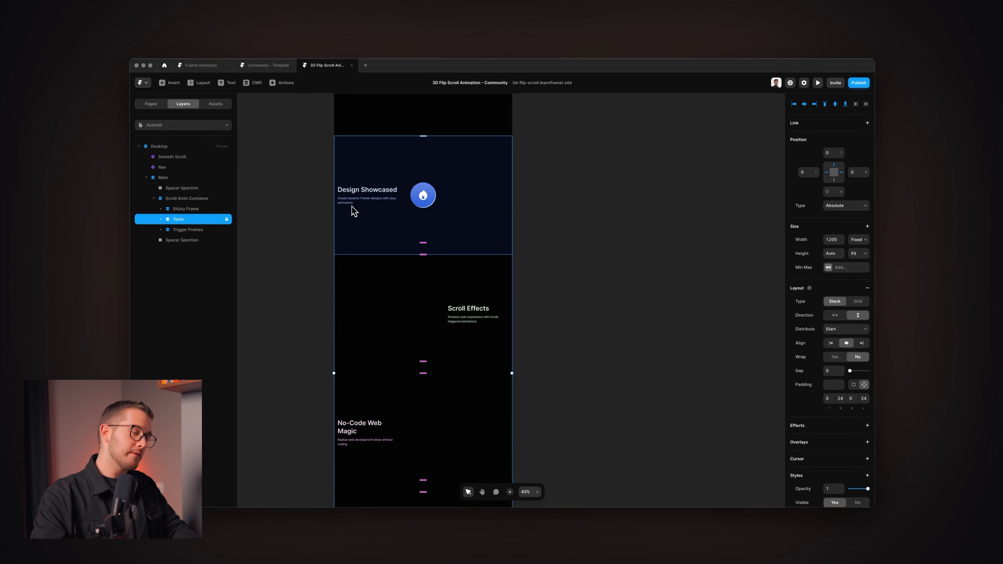
{"action": "scroll", "coordinate": [462, 328], "scroll_direction": "down", "scroll_amount": 5}
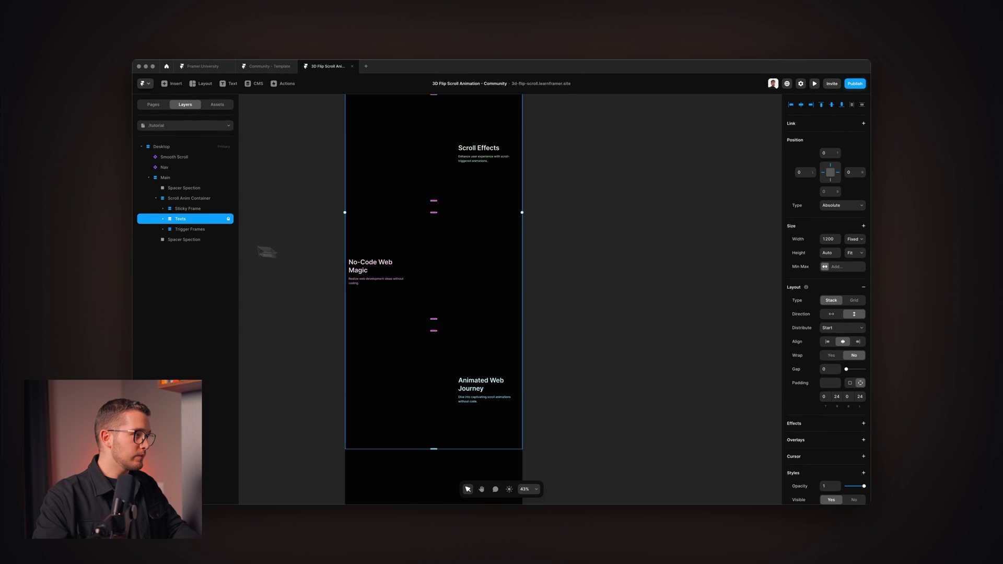
{"action": "left_click", "coordinate": [196, 229]}
{"action": "scroll", "coordinate": [386, 234], "scroll_direction": "up", "scroll_amount": 5}
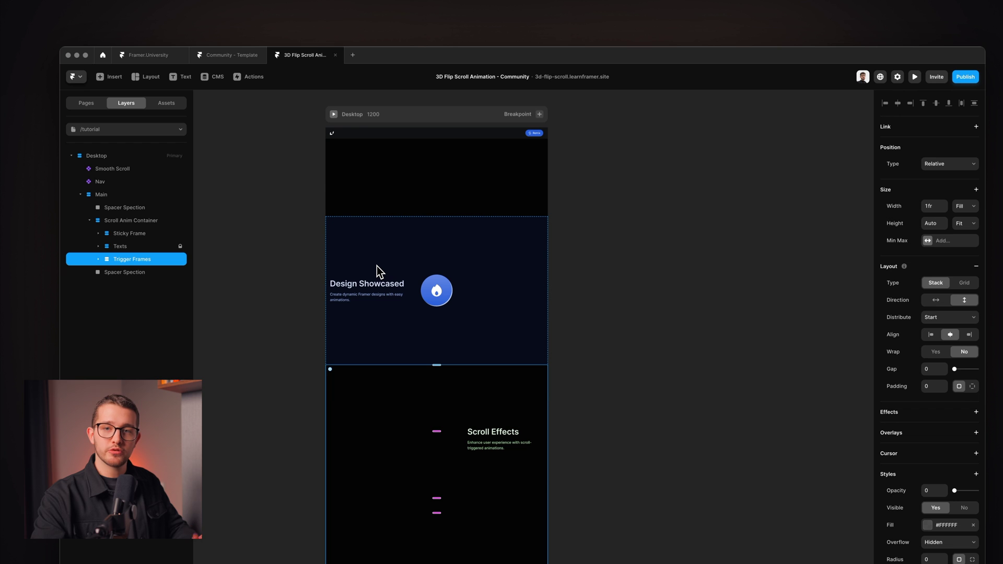
{"action": "scroll", "coordinate": [376, 271], "scroll_direction": "up", "scroll_amount": 3}
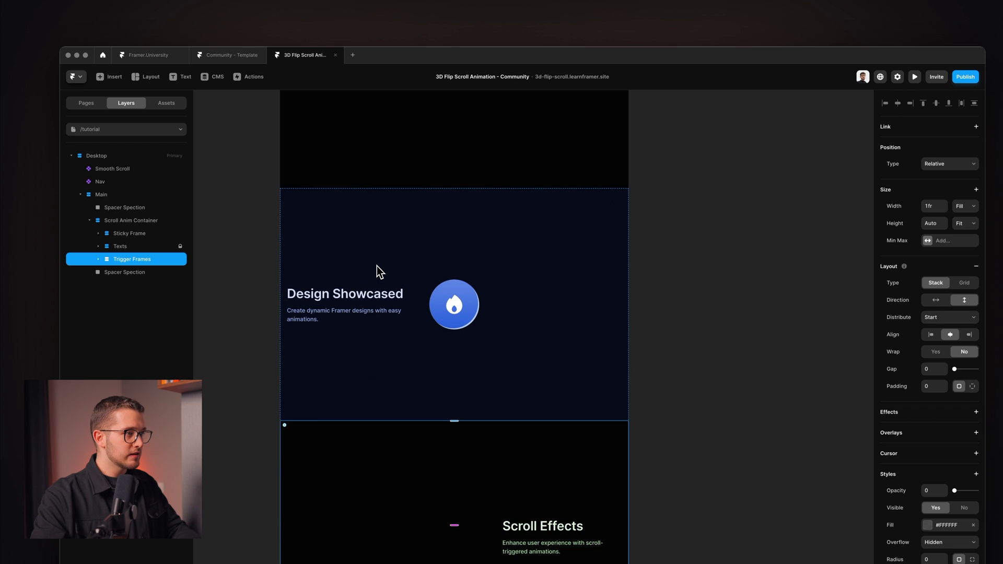
{"action": "scroll", "coordinate": [378, 271], "scroll_direction": "down", "scroll_amount": 2}
{"action": "scroll", "coordinate": [377, 271], "scroll_direction": "up", "scroll_amount": 2}
- Preview the page, examine how the coin and background behave between Design Showcased and Scroll Effects, and return to the canvas
{"action": "key", "text": "super+p"}
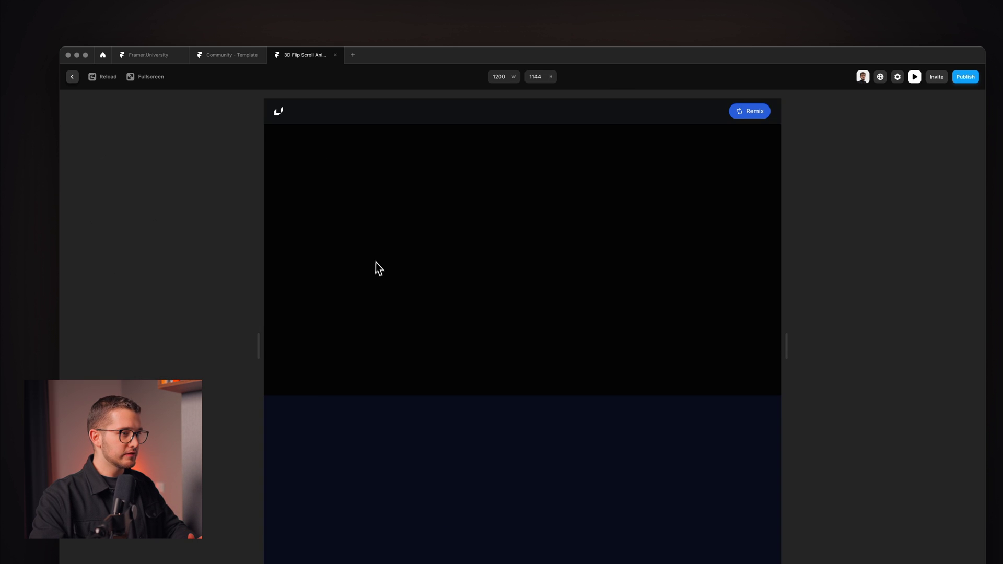
{"action": "scroll", "coordinate": [377, 264], "scroll_direction": "down", "scroll_amount": 5}
{"action": "scroll", "coordinate": [378, 269], "scroll_direction": "up", "scroll_amount": 4}
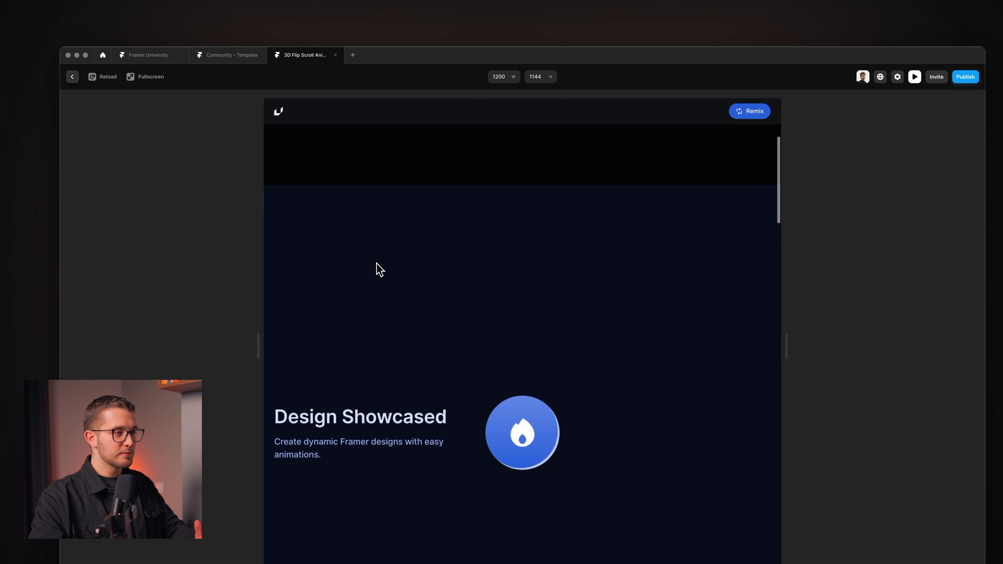
{"action": "scroll", "coordinate": [377, 269], "scroll_direction": "down", "scroll_amount": 5}
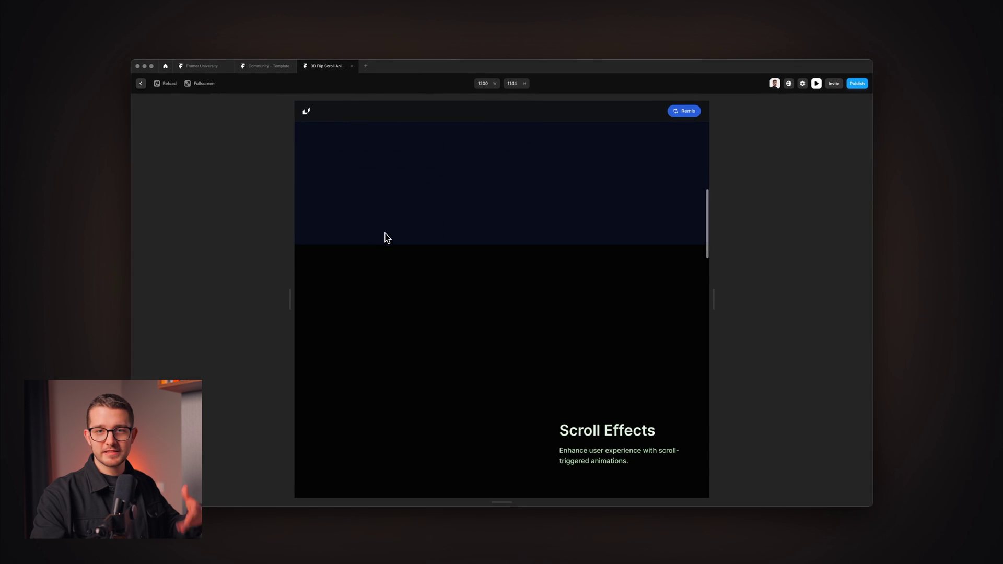
{"action": "scroll", "coordinate": [384, 233], "scroll_direction": "down", "scroll_amount": 3}
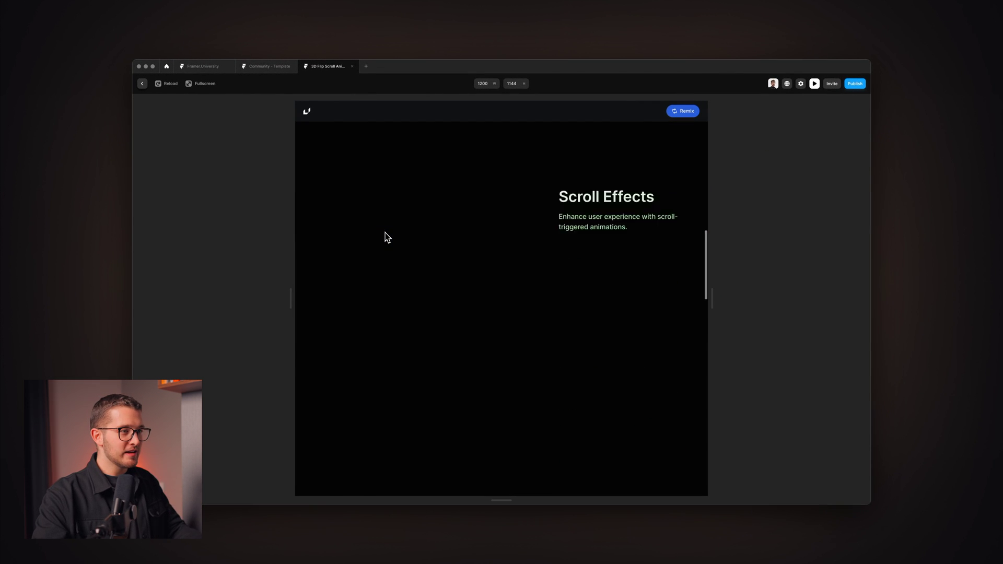
{"action": "scroll", "coordinate": [384, 233], "scroll_direction": "up", "scroll_amount": 8}
{"action": "scroll", "coordinate": [385, 233], "scroll_direction": "down", "scroll_amount": 5}
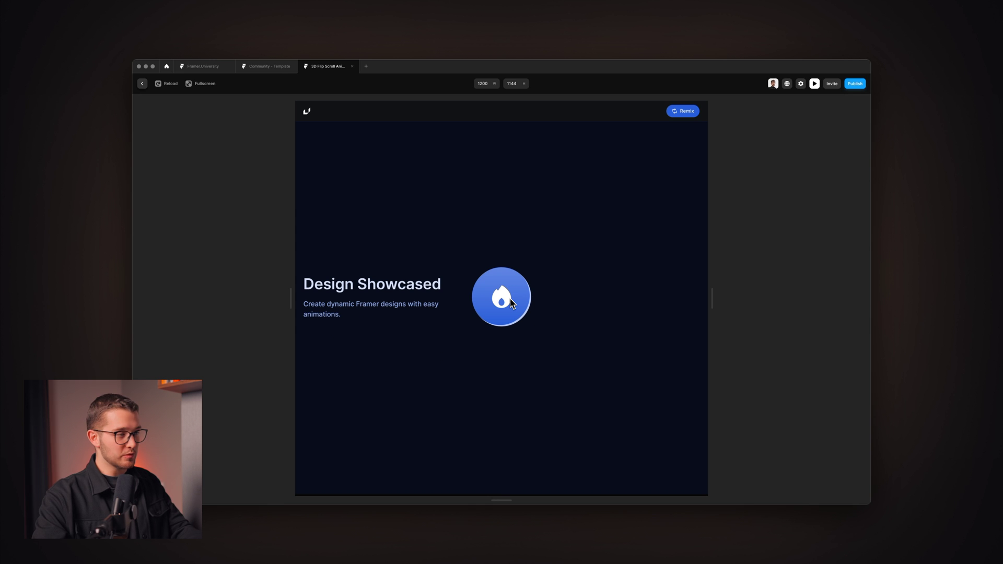
{"action": "key", "text": "Escape"}
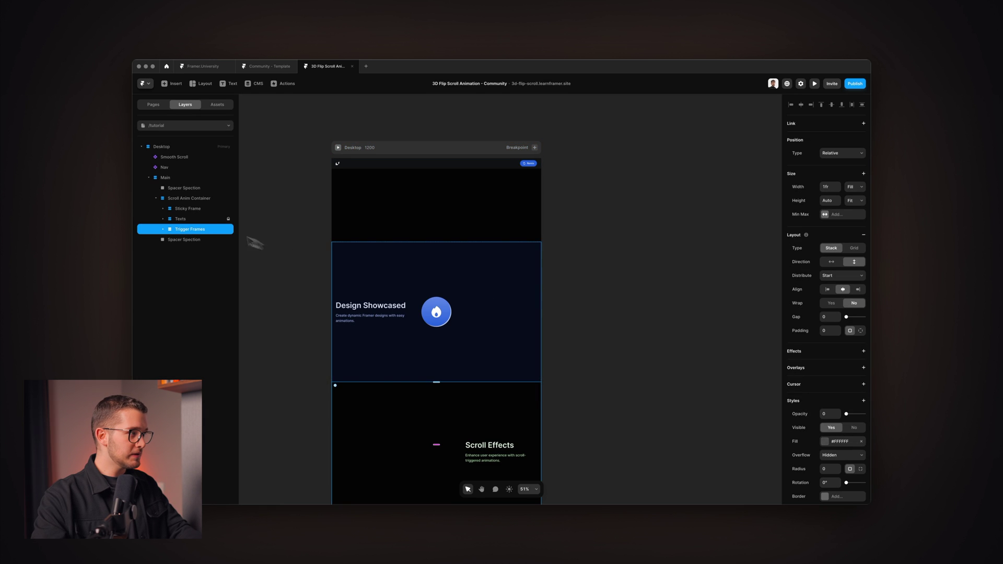
- Check the Sticky Frame's position type options, keeping it on Sticky
{"action": "left_click", "coordinate": [344, 272]}
{"action": "scroll", "coordinate": [366, 282], "scroll_direction": "up", "scroll_amount": 3}
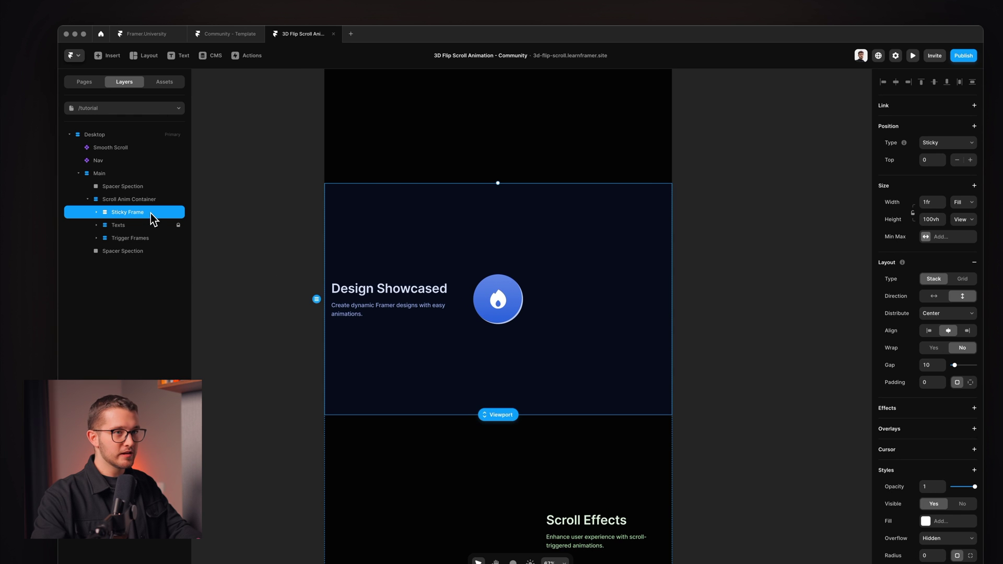
{"action": "left_click", "coordinate": [915, 160]}
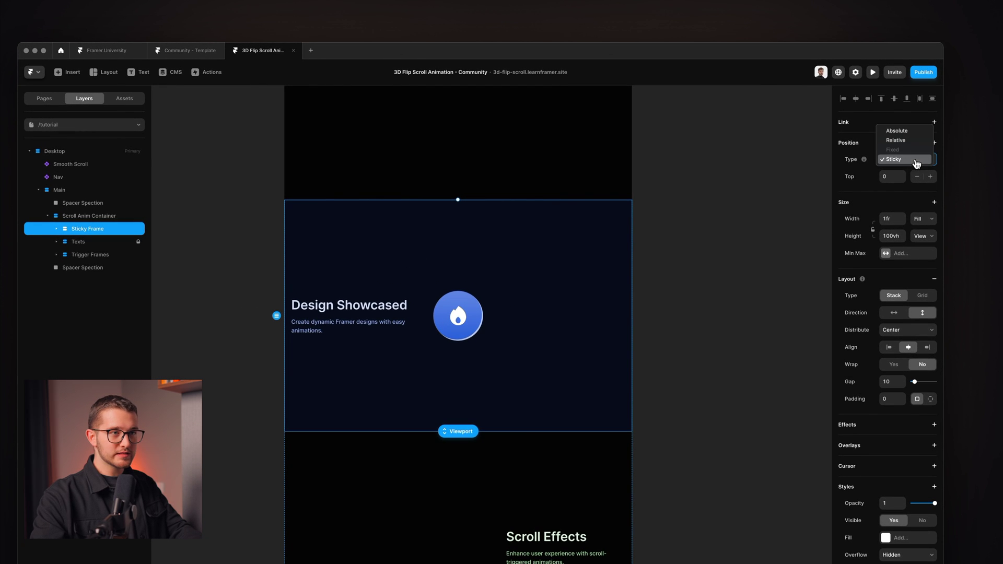
{"action": "left_click", "coordinate": [907, 161]}
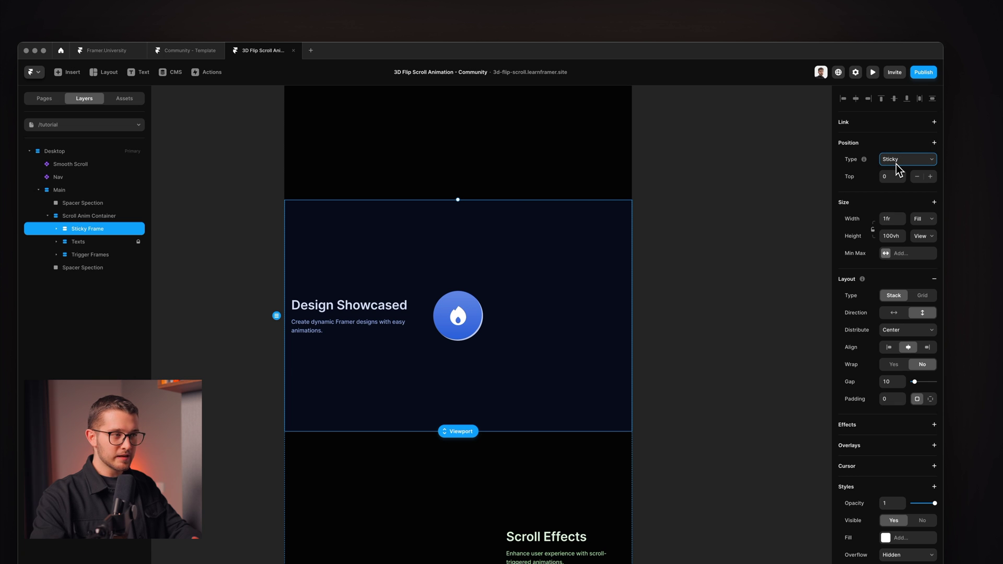
- Preview the page again to test whether the Sticky Frame stays fixed during scrolling, and return to the canvas
{"action": "key", "text": "super+p"}
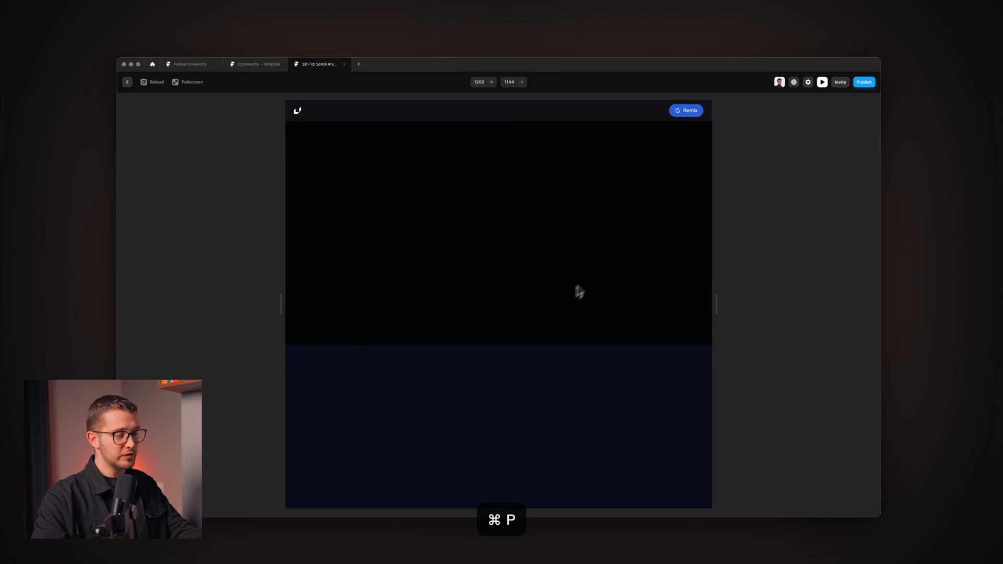
{"action": "scroll", "coordinate": [579, 291], "scroll_direction": "down", "scroll_amount": 10}
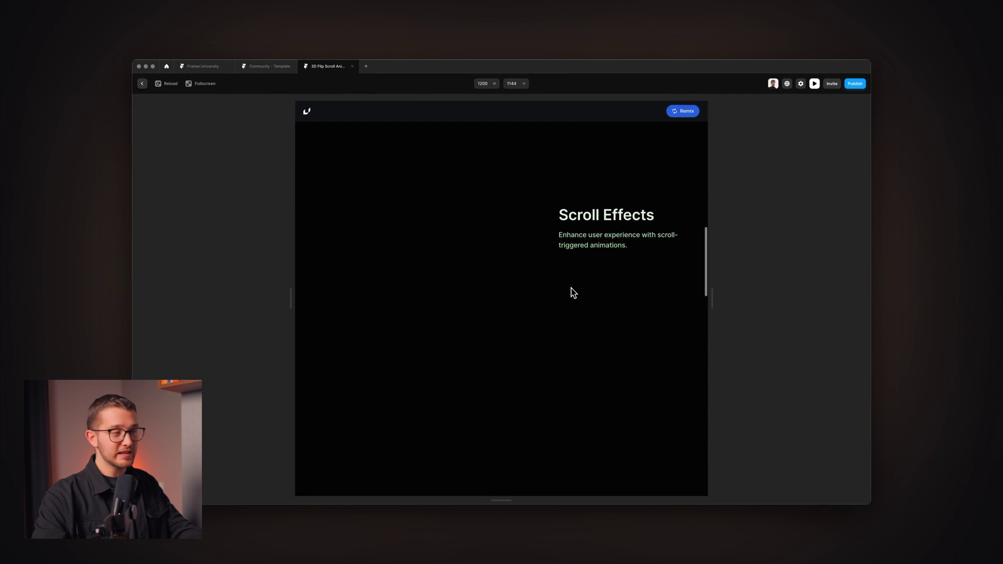
{"action": "scroll", "coordinate": [572, 287], "scroll_direction": "down", "scroll_amount": 5}
{"action": "scroll", "coordinate": [572, 288], "scroll_direction": "up", "scroll_amount": 7}
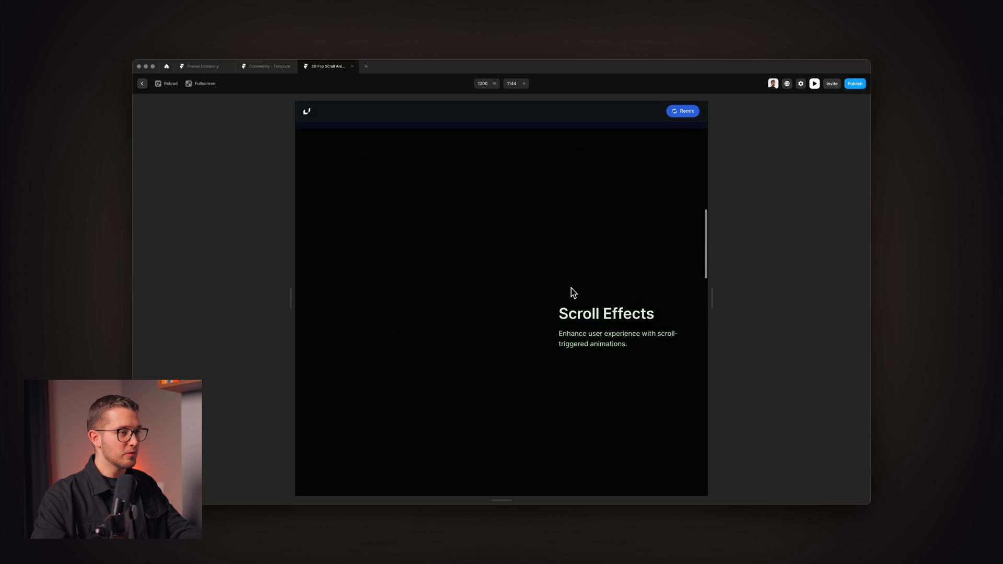
{"action": "scroll", "coordinate": [572, 287], "scroll_direction": "up", "scroll_amount": 8}
{"action": "key", "text": "super+p"}
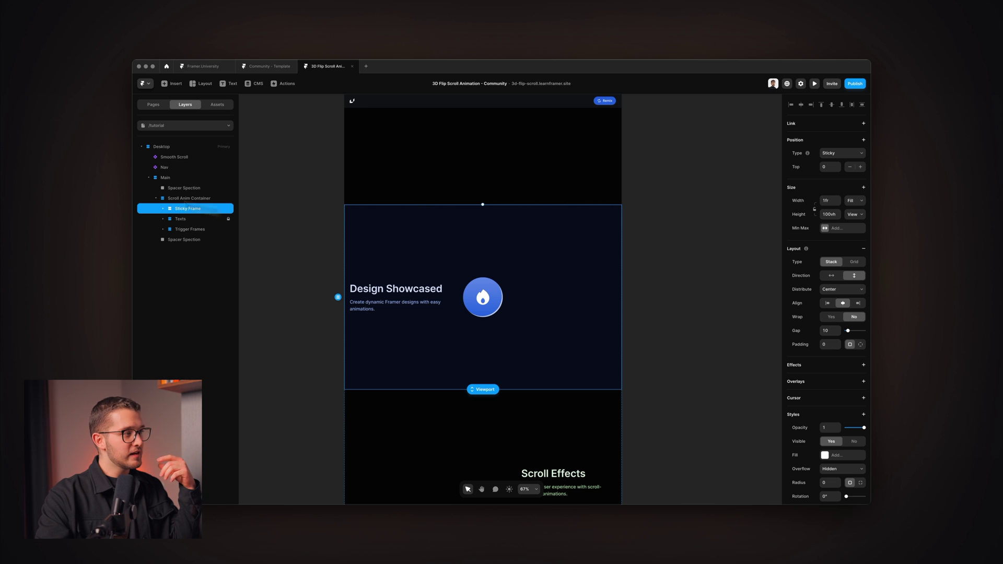
- Inspect the Scroll Anim Container's size settings and examine its full extent from Design Showcased to Animated Web Journey
{"action": "left_click", "coordinate": [189, 198]}
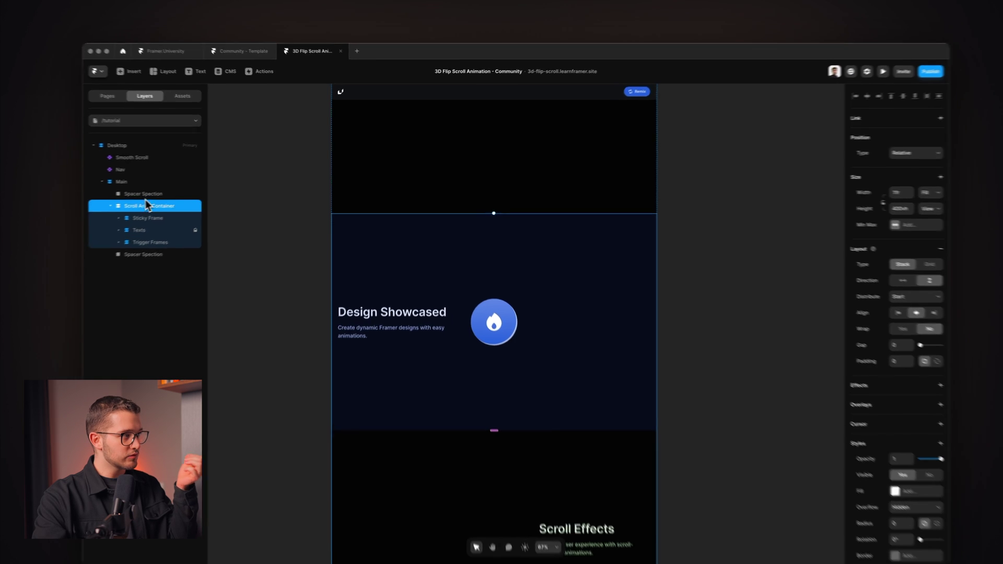
{"action": "scroll", "coordinate": [396, 258], "scroll_direction": "down", "scroll_amount": 5}
{"action": "scroll", "coordinate": [396, 258], "scroll_direction": "down", "scroll_amount": 3}
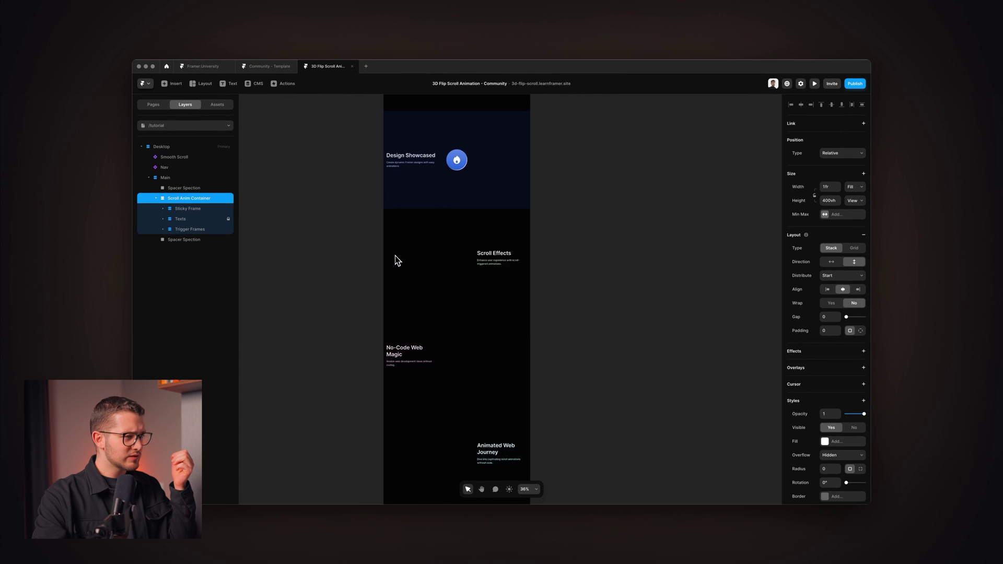
{"action": "scroll", "coordinate": [396, 259], "scroll_direction": "down", "scroll_amount": 3}
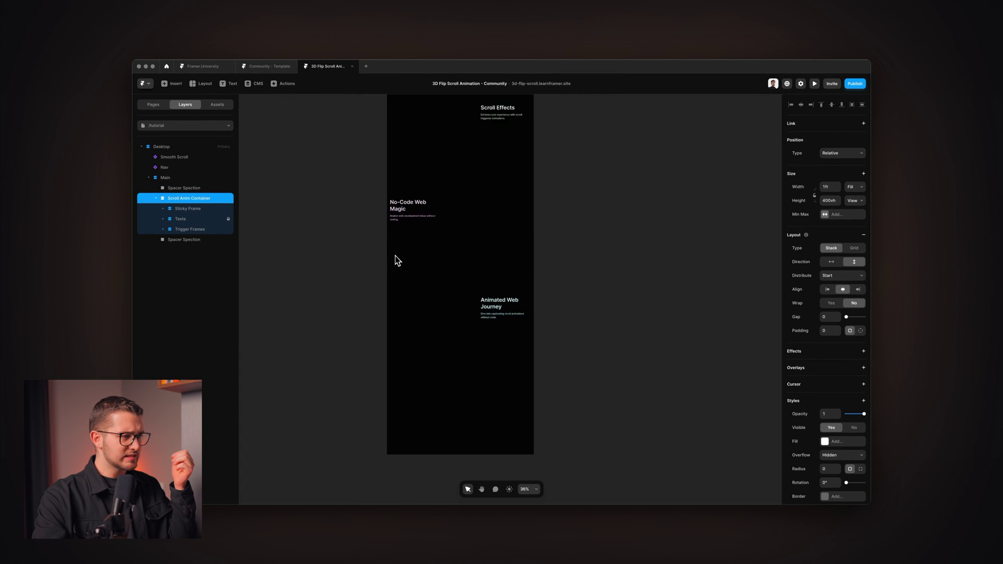
{"action": "scroll", "coordinate": [444, 347], "scroll_direction": "up", "scroll_amount": 3}
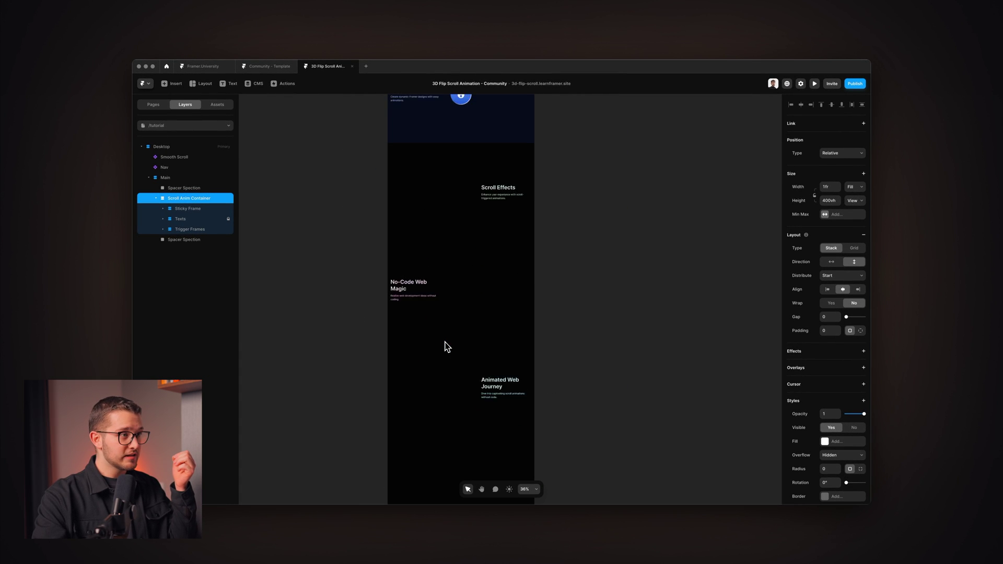
{"action": "scroll", "coordinate": [479, 258], "scroll_direction": "up", "scroll_amount": 2}
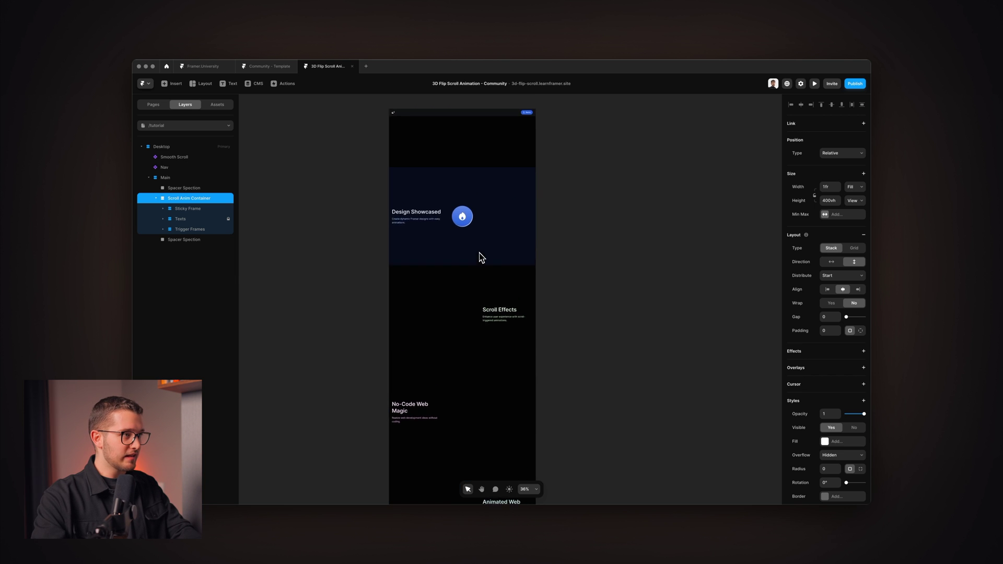
- Inspect the BG and Coin Wrap layers nested in the Sticky Frame, and collapse the frame in the layer tree
{"action": "left_click", "coordinate": [493, 142]}
{"action": "left_click", "coordinate": [495, 145]}
{"action": "scroll", "coordinate": [451, 204], "scroll_direction": "up", "scroll_amount": 2}
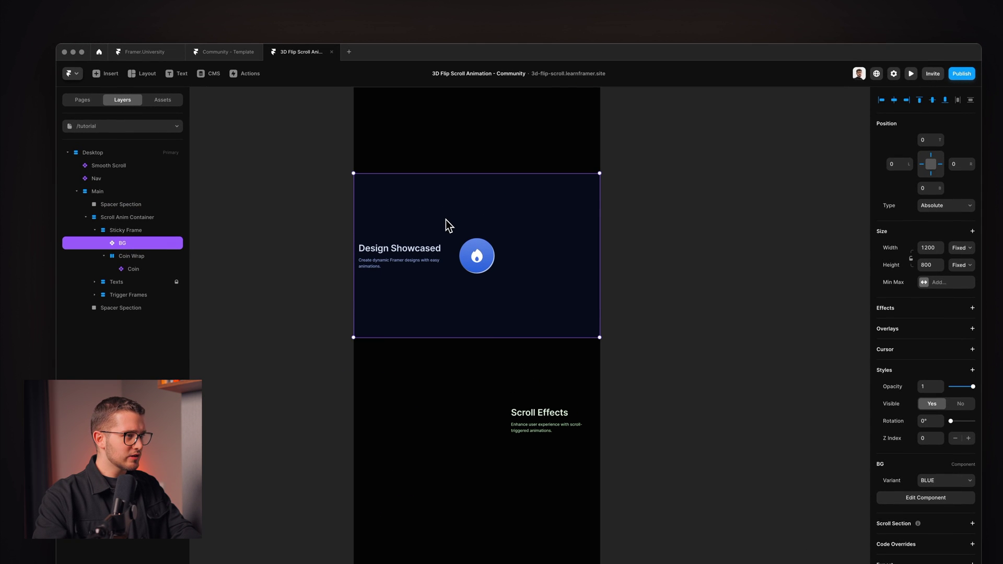
{"action": "left_click", "coordinate": [125, 229]}
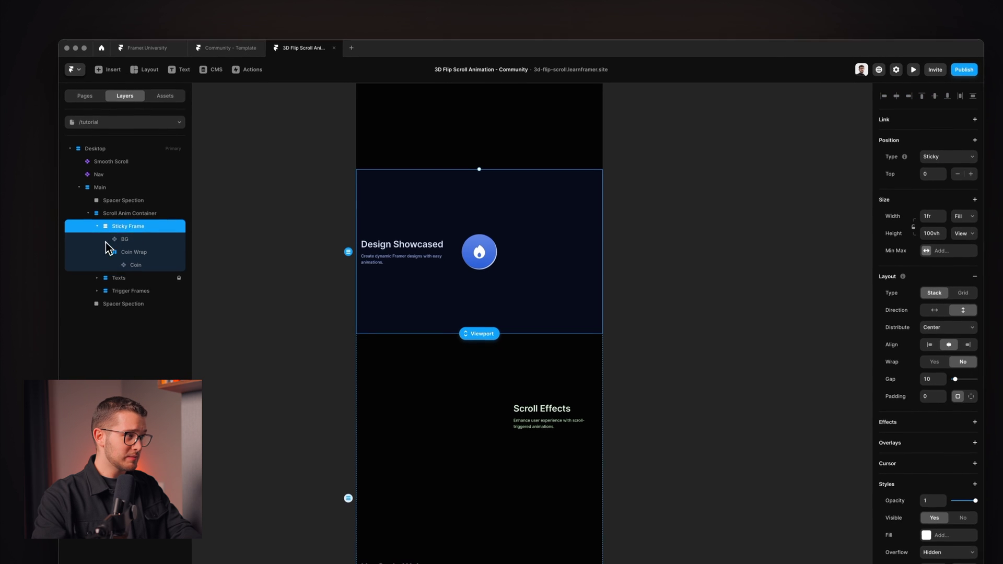
{"action": "left_click", "coordinate": [96, 230]}
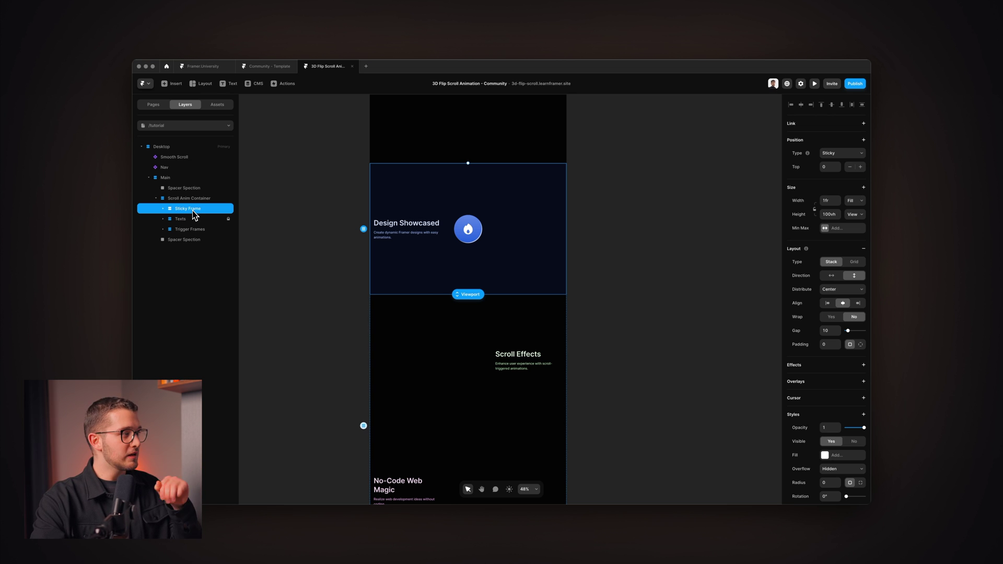
- Set the overflow of the Scroll Anim Container, the Sticky Frame's parent, to Visible
{"action": "left_click", "coordinate": [201, 199]}
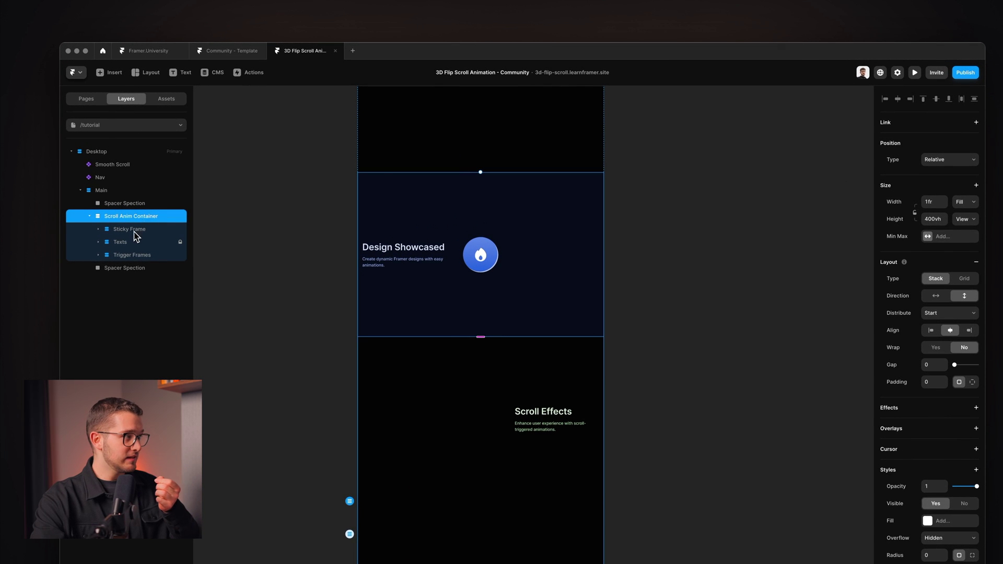
{"action": "left_click", "coordinate": [135, 230]}
{"action": "left_click", "coordinate": [139, 216]}
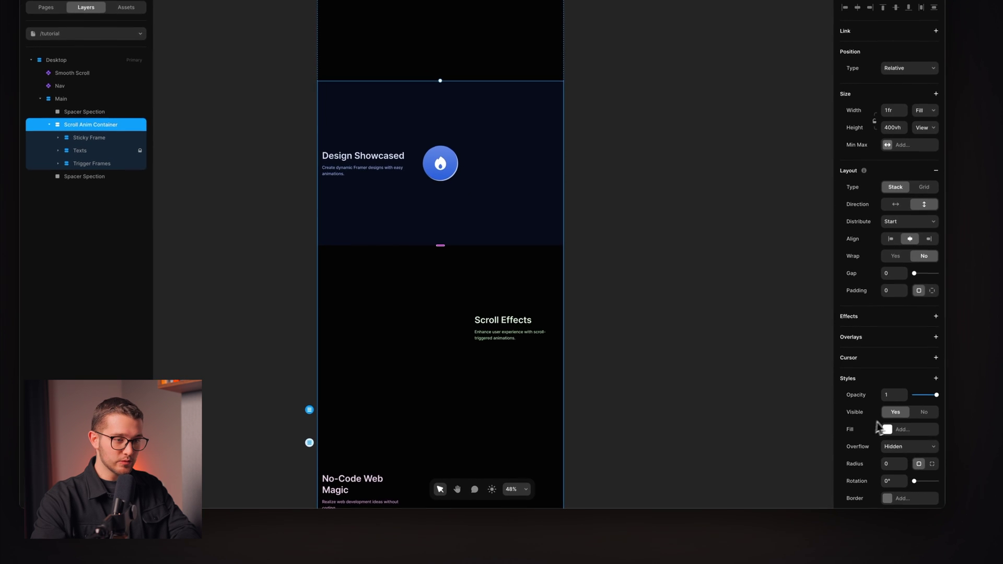
{"action": "left_click", "coordinate": [914, 482]}
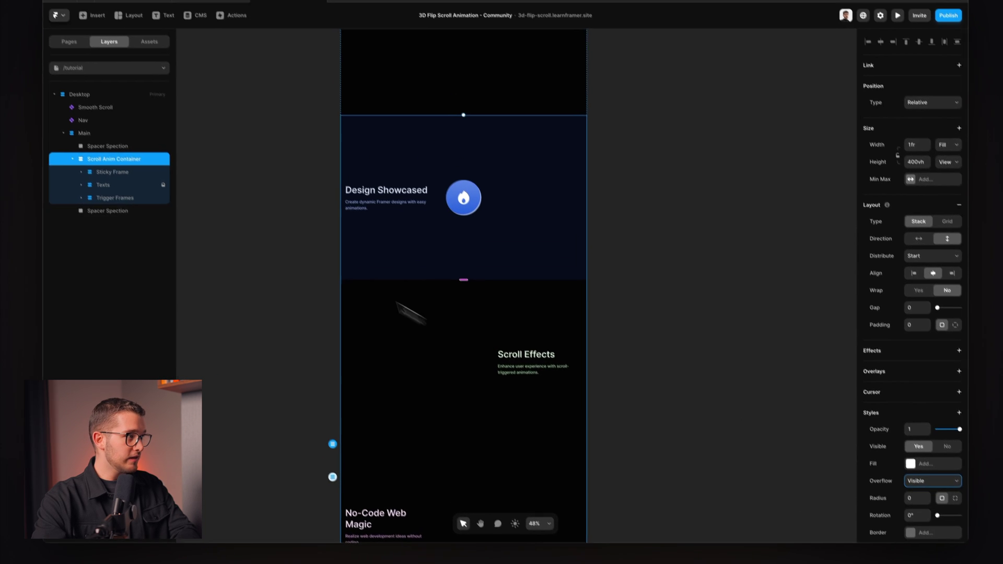
- Set the overflow of the Main stack to Visible
{"action": "left_click", "coordinate": [116, 95]}
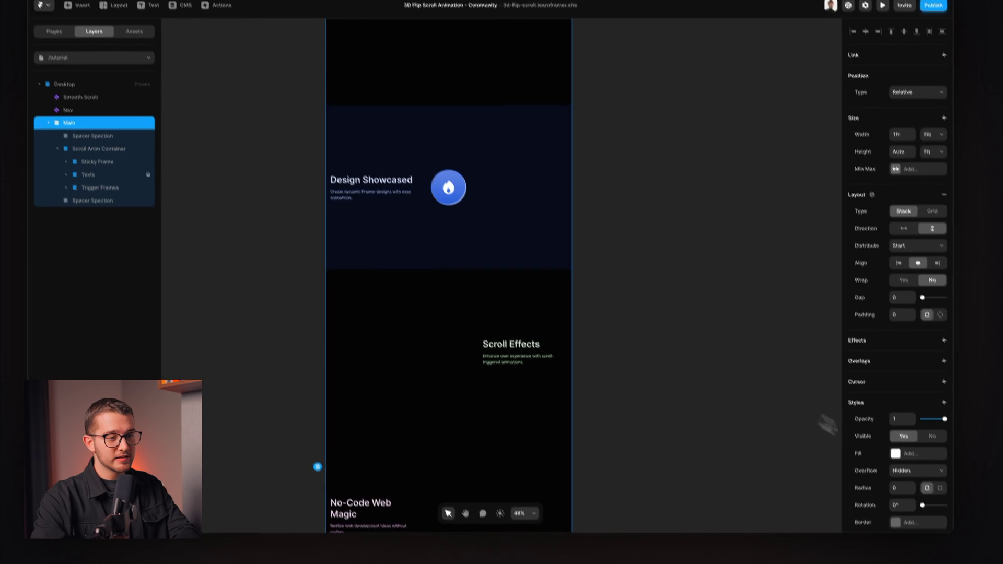
{"action": "left_click", "coordinate": [938, 549]}
{"action": "left_click", "coordinate": [896, 457]}
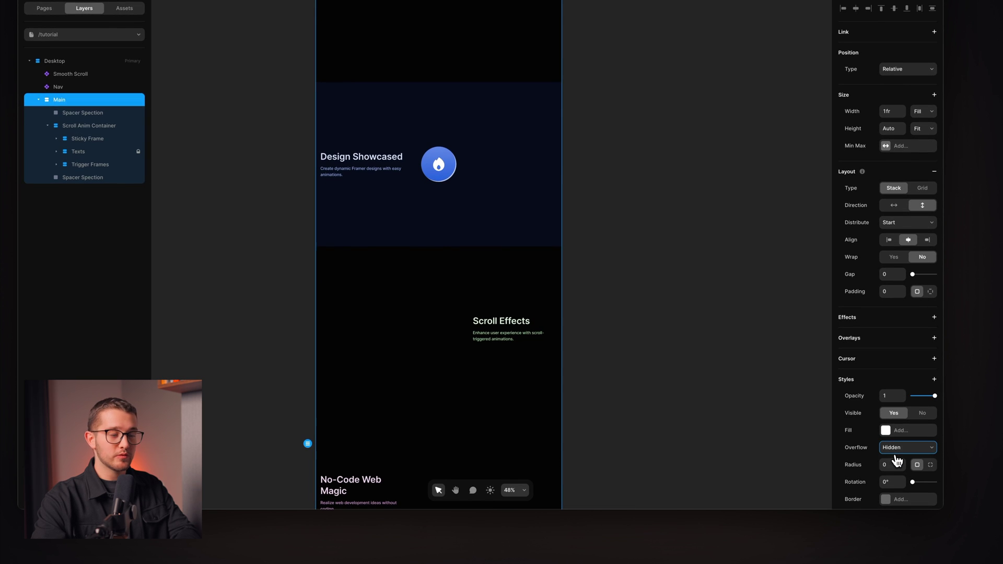
- Set the overflow of the Desktop breakpoint to Visible
{"action": "left_click", "coordinate": [65, 63]}
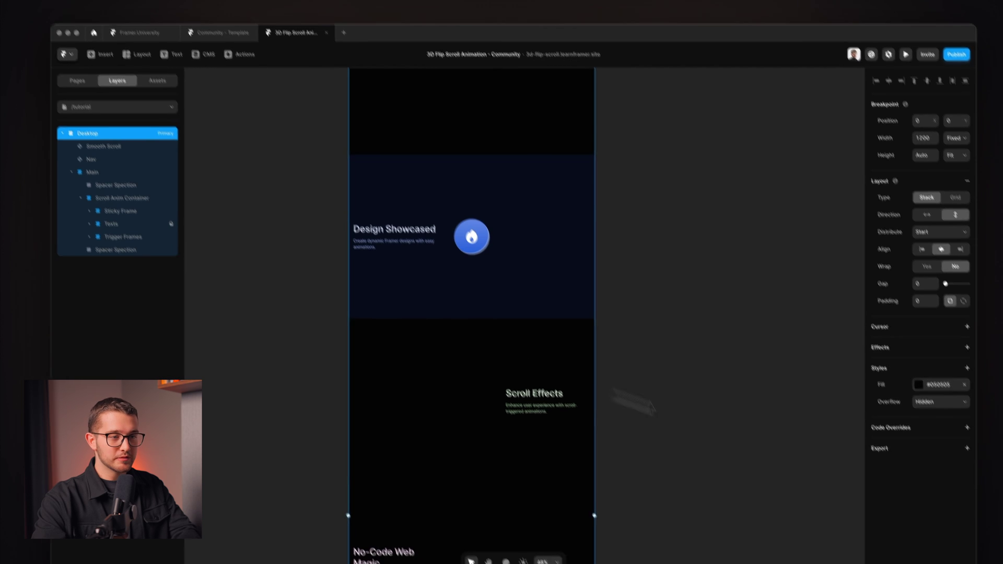
{"action": "left_click", "coordinate": [946, 416]}
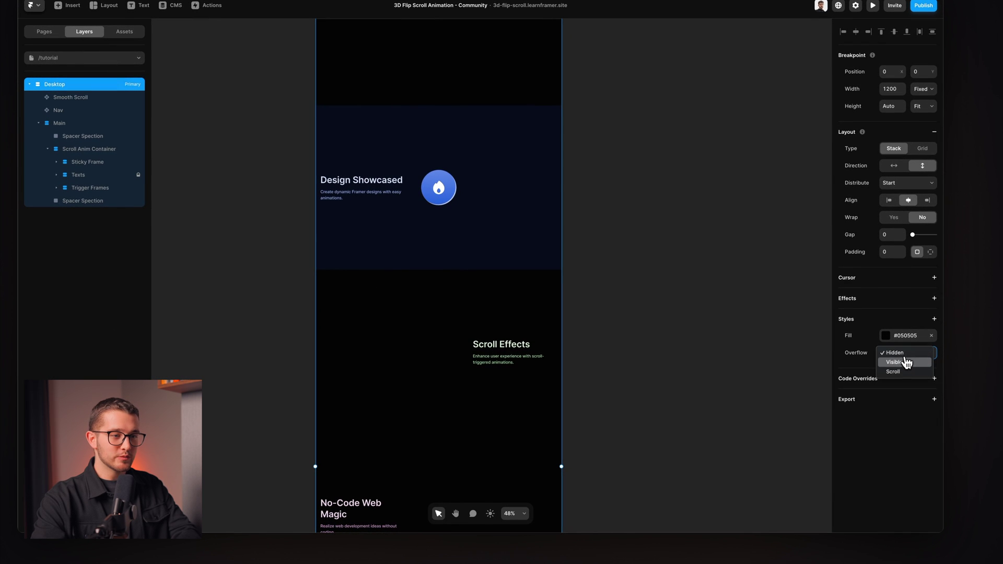
{"action": "key", "text": "Escape"}
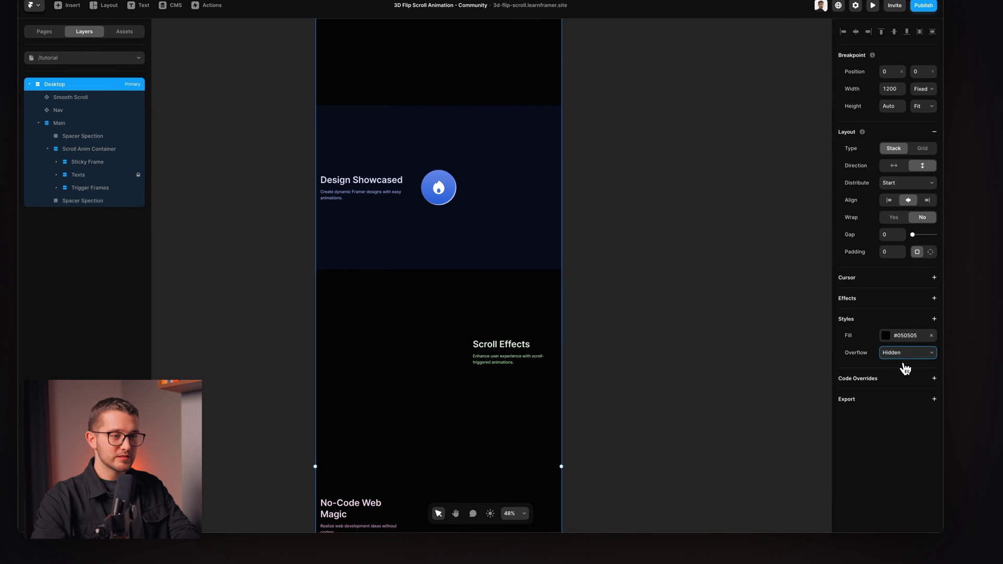
- Preview the page and scroll through the text sections to check the sticky coin's behavior
{"action": "key", "text": "super+p"}
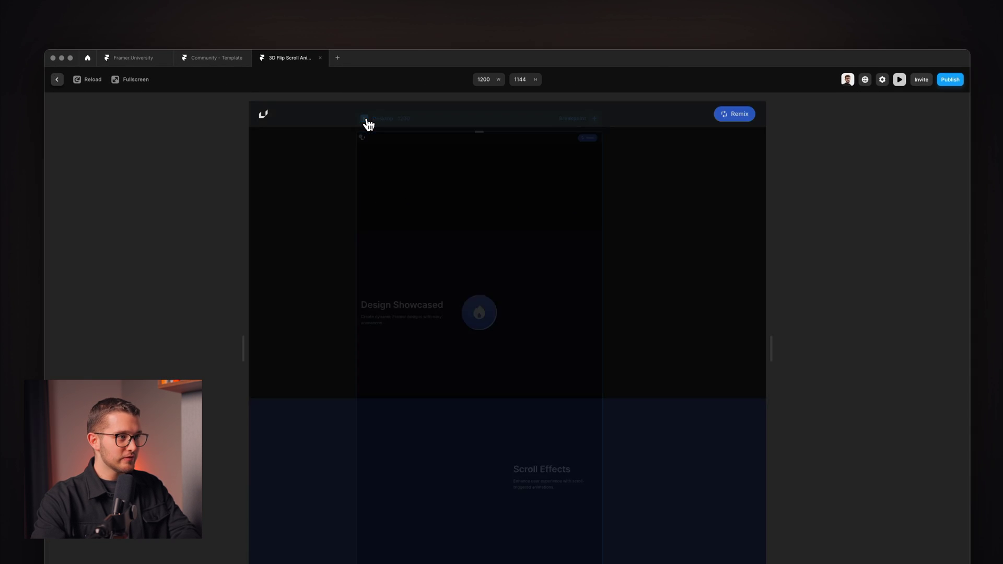
{"action": "scroll", "coordinate": [440, 266], "scroll_direction": "down", "scroll_amount": 10}
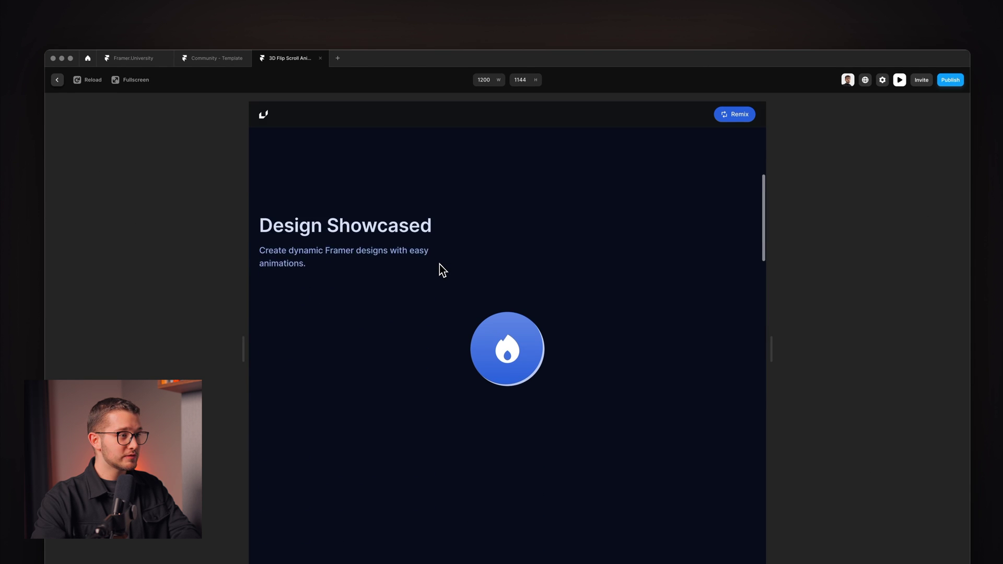
{"action": "scroll", "coordinate": [440, 264], "scroll_direction": "down", "scroll_amount": 5}
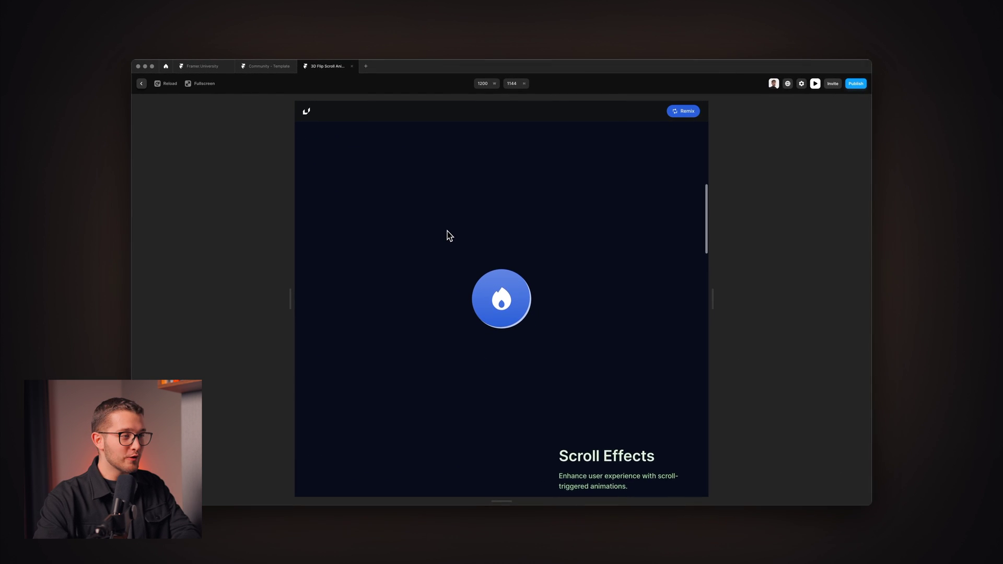
{"action": "scroll", "coordinate": [447, 230], "scroll_direction": "down", "scroll_amount": 8}
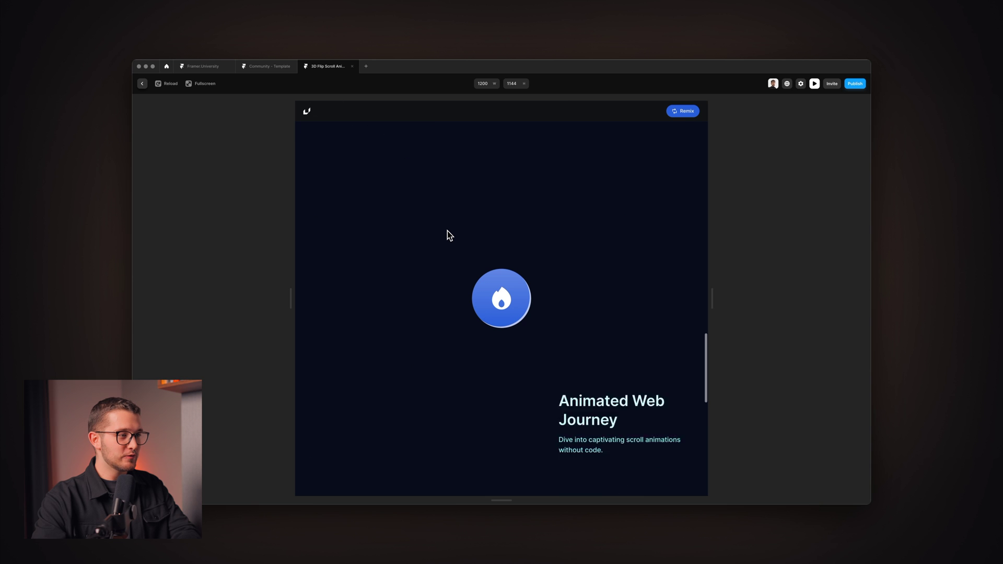
{"action": "scroll", "coordinate": [447, 230], "scroll_direction": "down", "scroll_amount": 1}
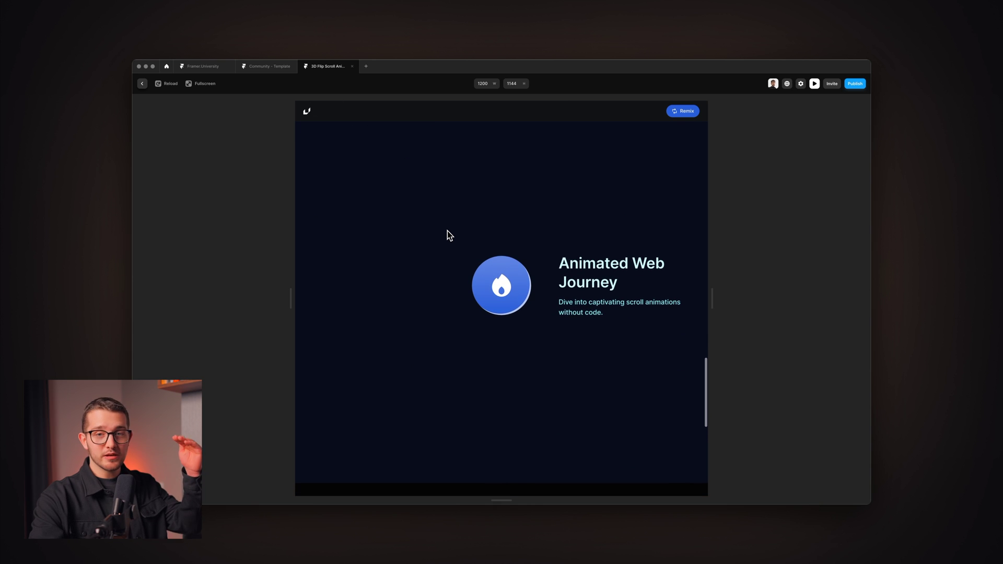
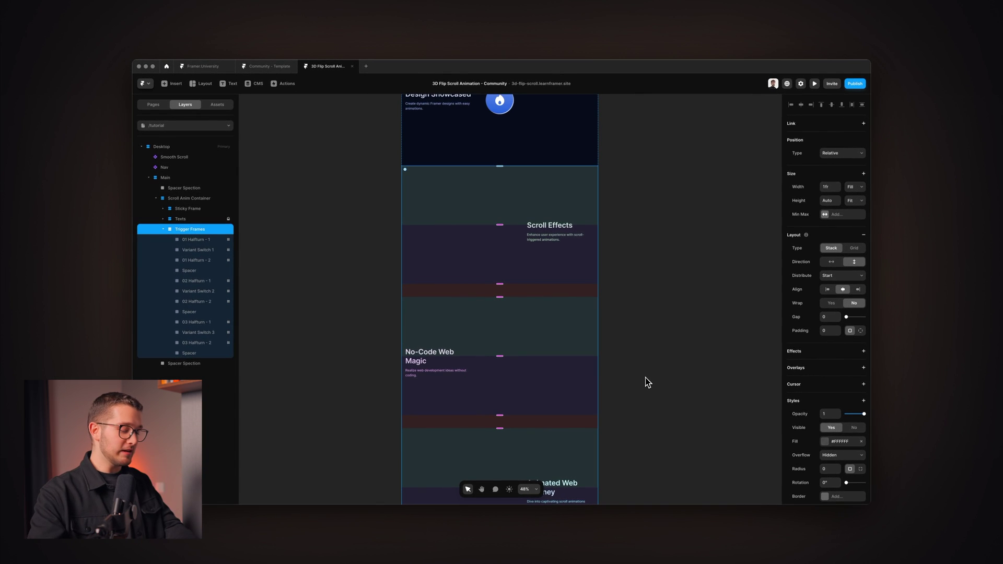
- Preview the page with the colored trigger frames, examine how they pass the sticky coin, and return to the canvas
{"action": "key", "text": "super+p"}
{"action": "scroll", "coordinate": [577, 333], "scroll_direction": "down", "scroll_amount": 3}
{"action": "scroll", "coordinate": [578, 334], "scroll_direction": "up", "scroll_amount": 3}
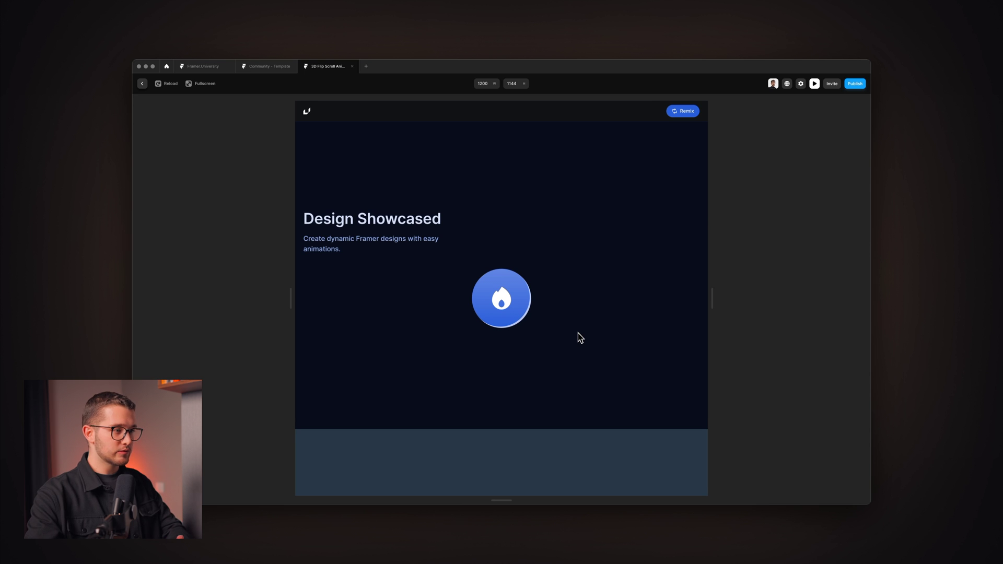
{"action": "scroll", "coordinate": [578, 333], "scroll_direction": "down", "scroll_amount": 5}
{"action": "scroll", "coordinate": [580, 338], "scroll_direction": "down", "scroll_amount": 1}
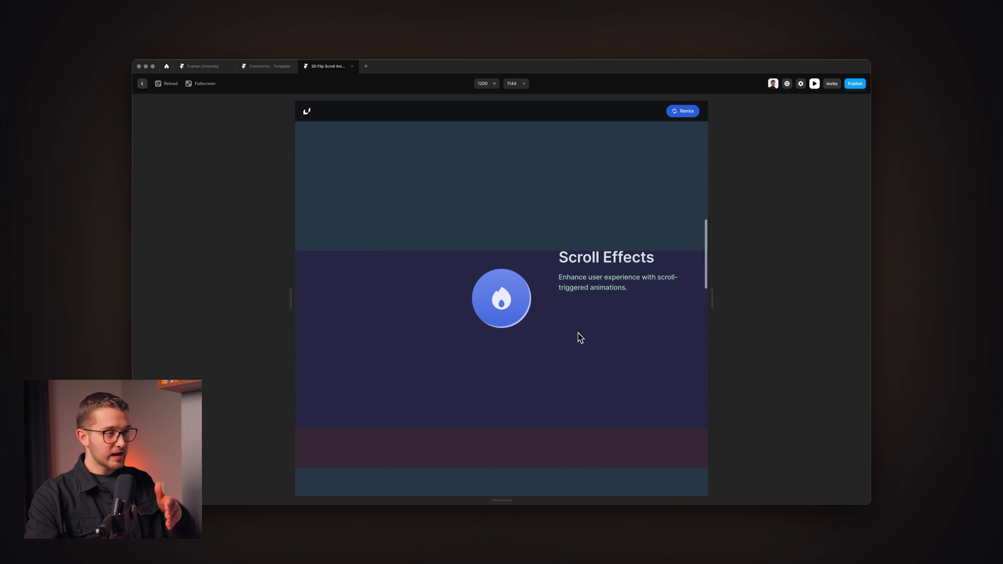
{"action": "scroll", "coordinate": [578, 333], "scroll_direction": "down", "scroll_amount": 5}
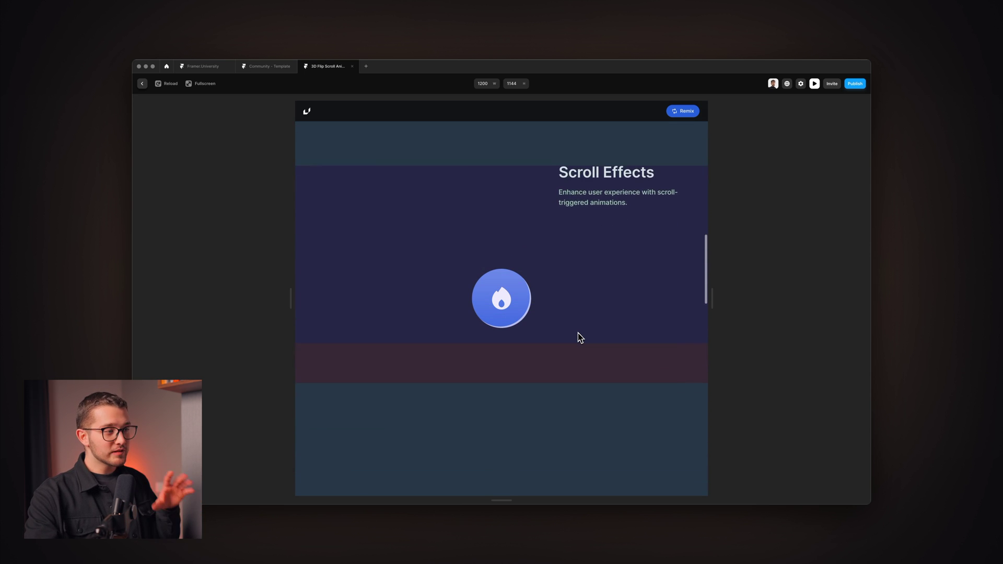
{"action": "scroll", "coordinate": [578, 333], "scroll_direction": "down", "scroll_amount": 2}
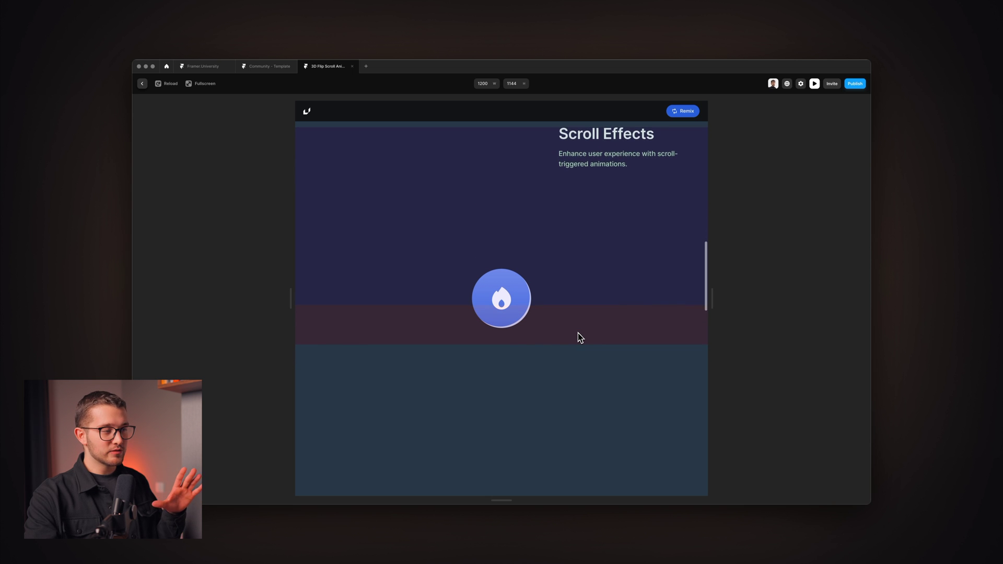
{"action": "scroll", "coordinate": [577, 334], "scroll_direction": "down", "scroll_amount": 10}
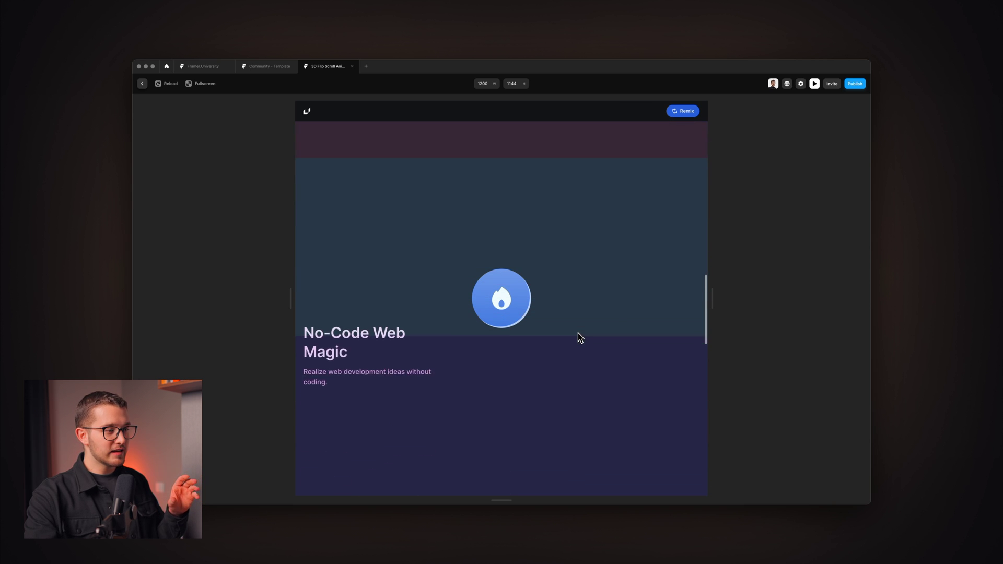
{"action": "scroll", "coordinate": [514, 321], "scroll_direction": "down", "scroll_amount": 10}
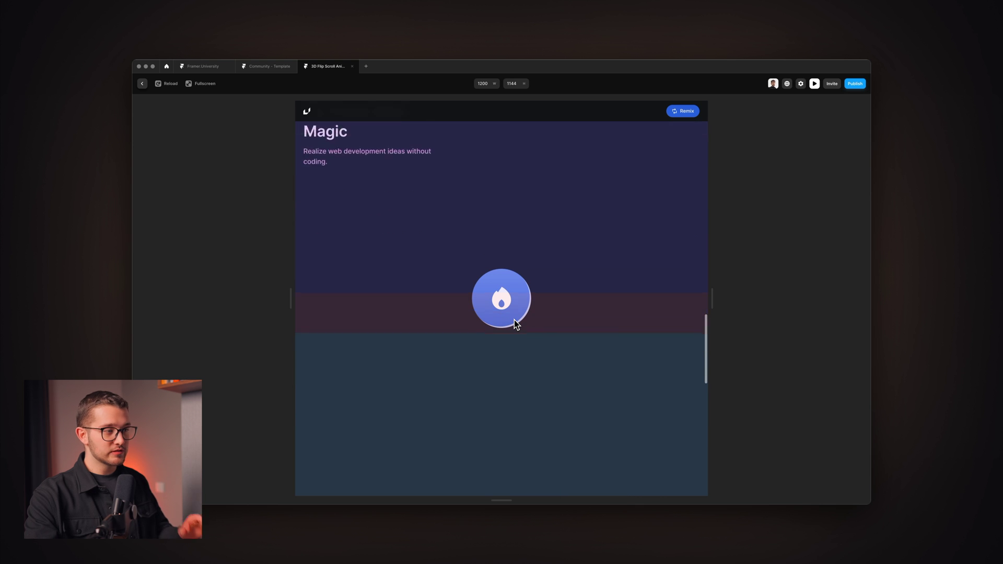
{"action": "scroll", "coordinate": [514, 320], "scroll_direction": "down", "scroll_amount": 1}
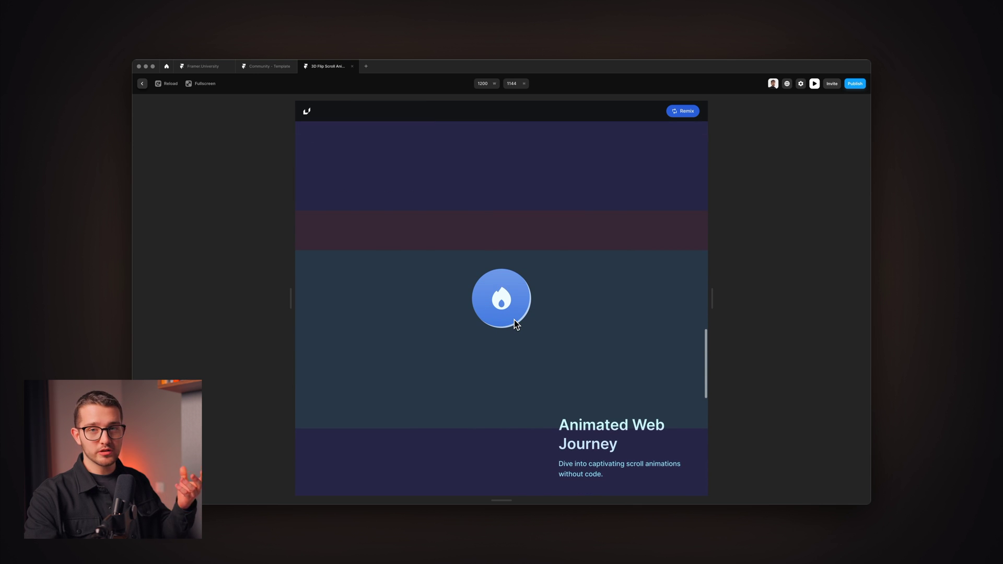
{"action": "scroll", "coordinate": [514, 319], "scroll_direction": "down", "scroll_amount": 3}
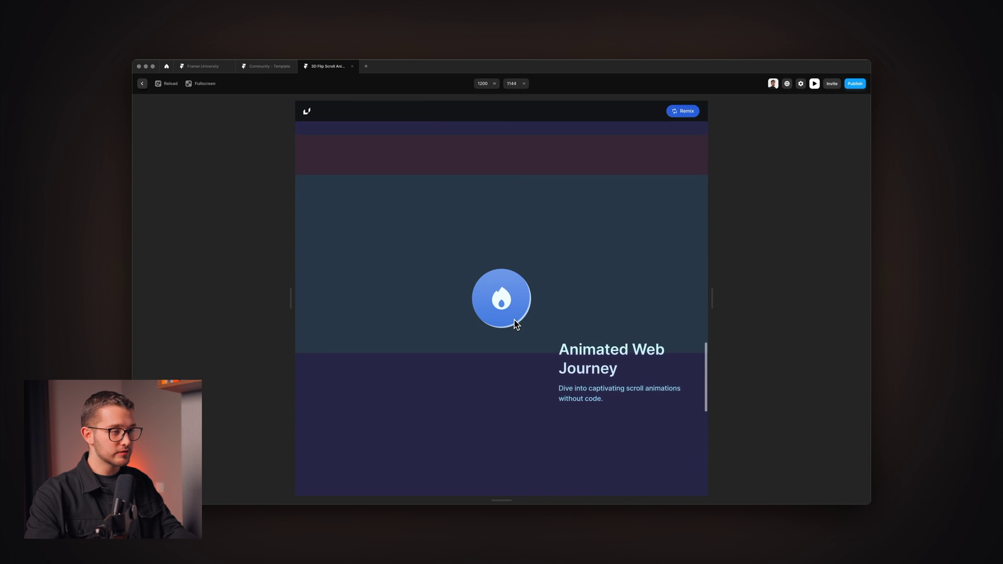
{"action": "key", "text": "Escape"}
- Inspect the 01 Halfturn - 1 trigger frame and its scroll section name
{"action": "left_click", "coordinate": [470, 216]}
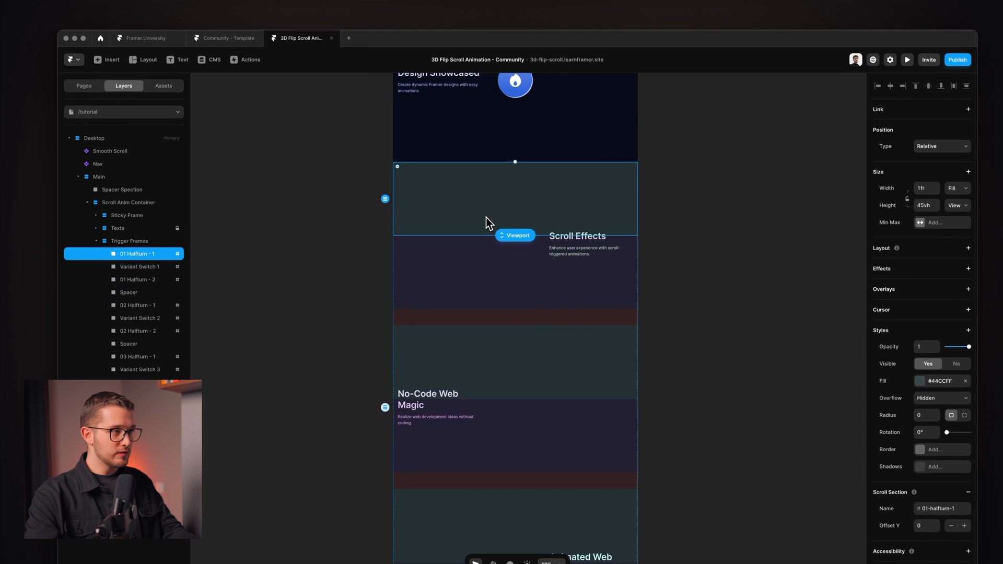
{"action": "scroll", "coordinate": [476, 211], "scroll_direction": "up", "scroll_amount": 3}
{"action": "scroll", "coordinate": [487, 218], "scroll_direction": "up", "scroll_amount": 2}
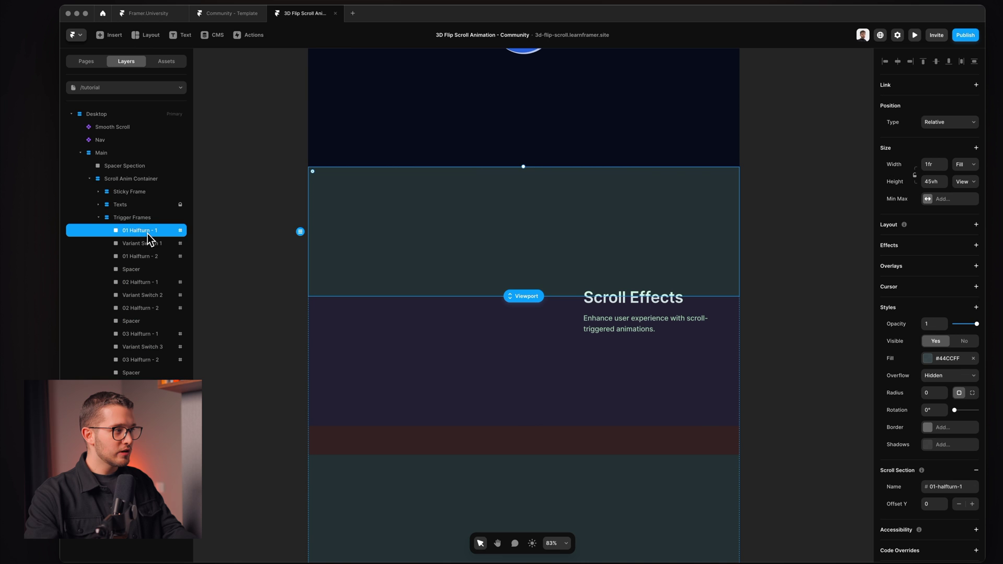
{"action": "left_click", "coordinate": [152, 241]}
{"action": "left_click", "coordinate": [157, 230]}
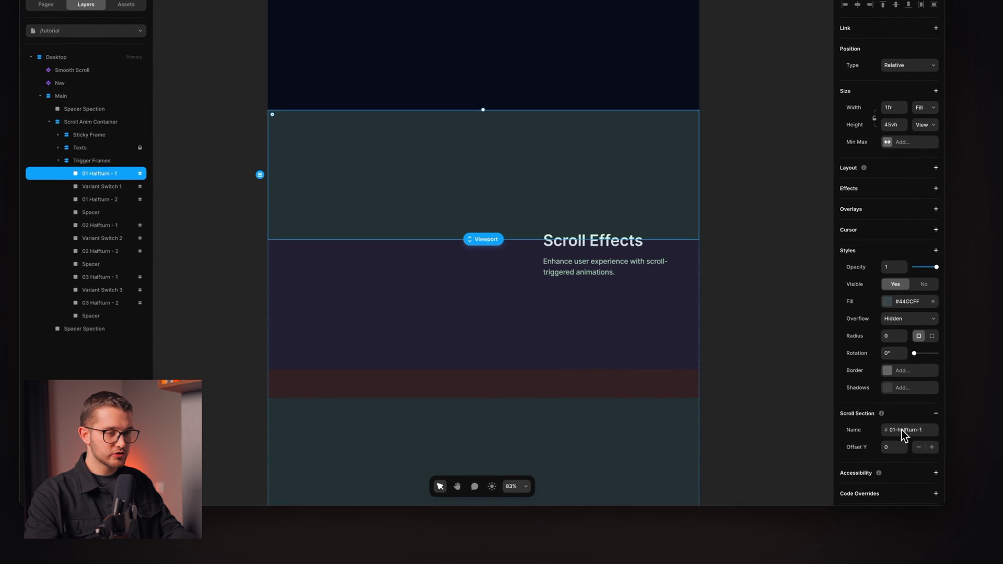
{"action": "scroll", "coordinate": [902, 435], "scroll_direction": "down", "scroll_amount": 1}
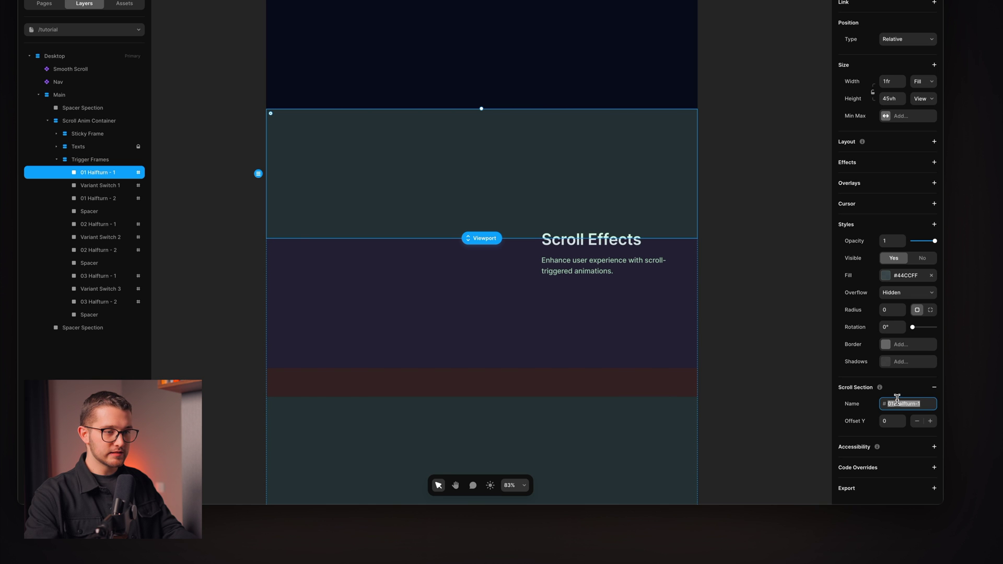
{"action": "left_click", "coordinate": [108, 175]}
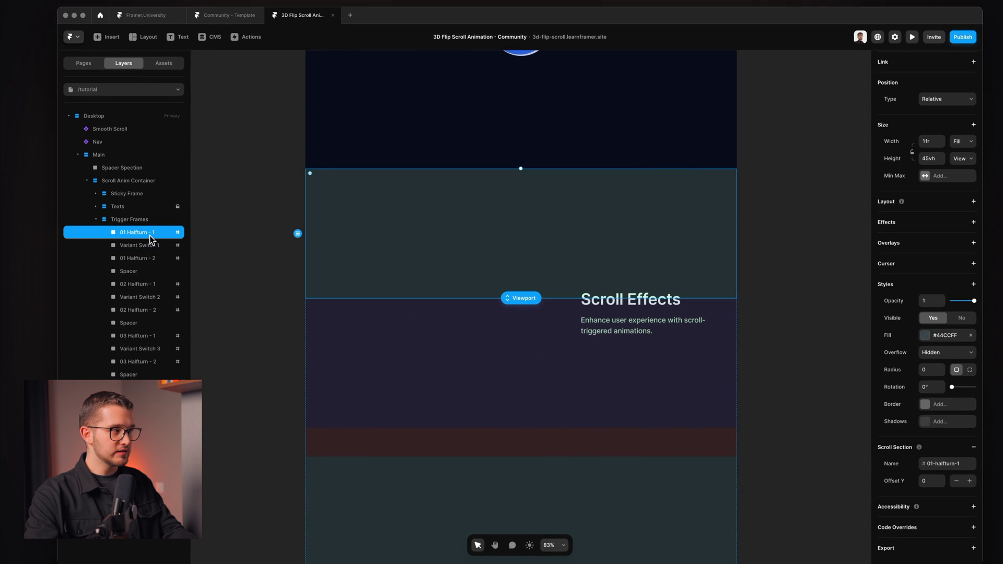
- Inspect Variant Switch 1's scroll section name and go through the remaining halfturn and variant switch trigger frames
{"action": "left_click", "coordinate": [151, 247]}
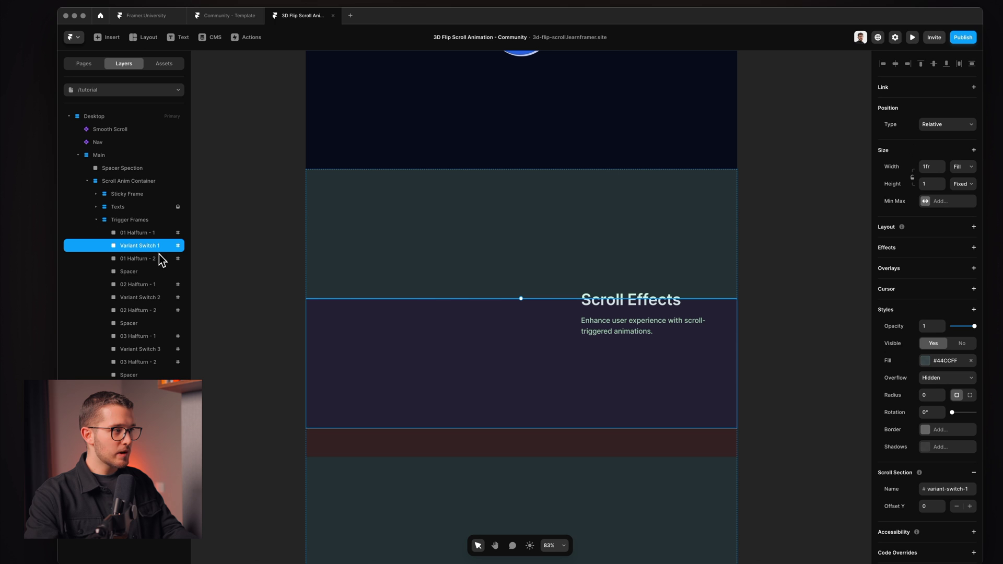
{"action": "left_click", "coordinate": [945, 488]}
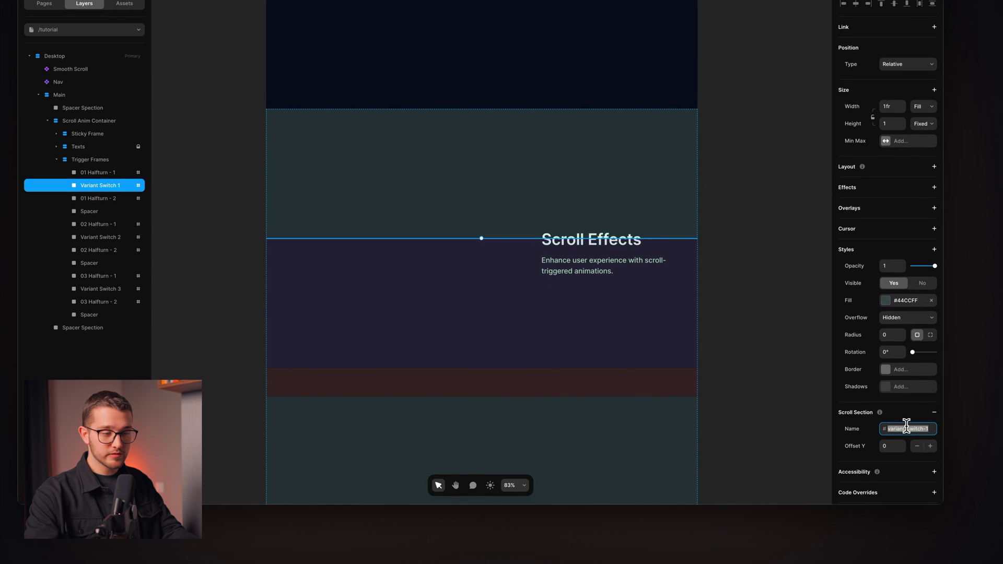
{"action": "left_click", "coordinate": [107, 200]}
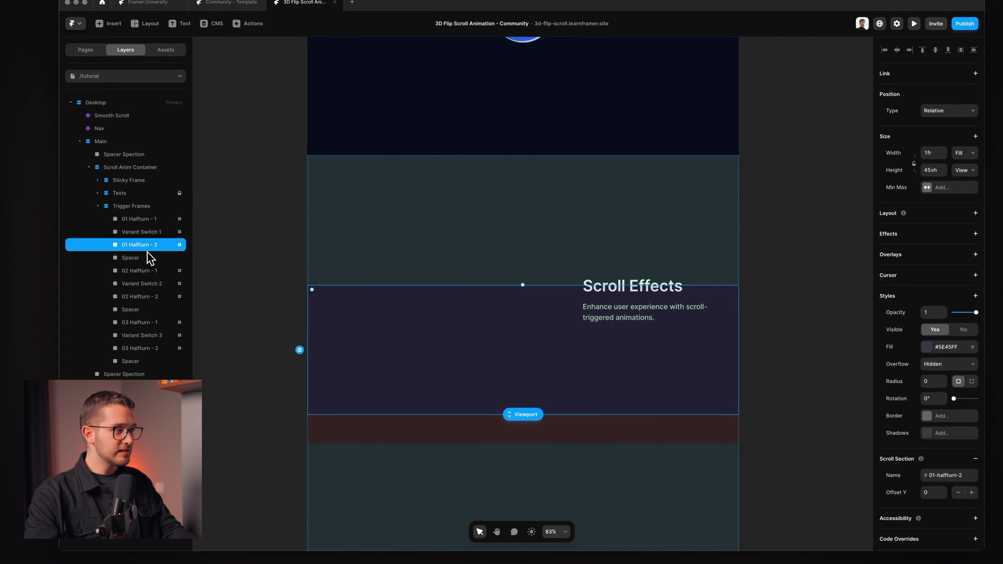
{"action": "left_click", "coordinate": [148, 269]}
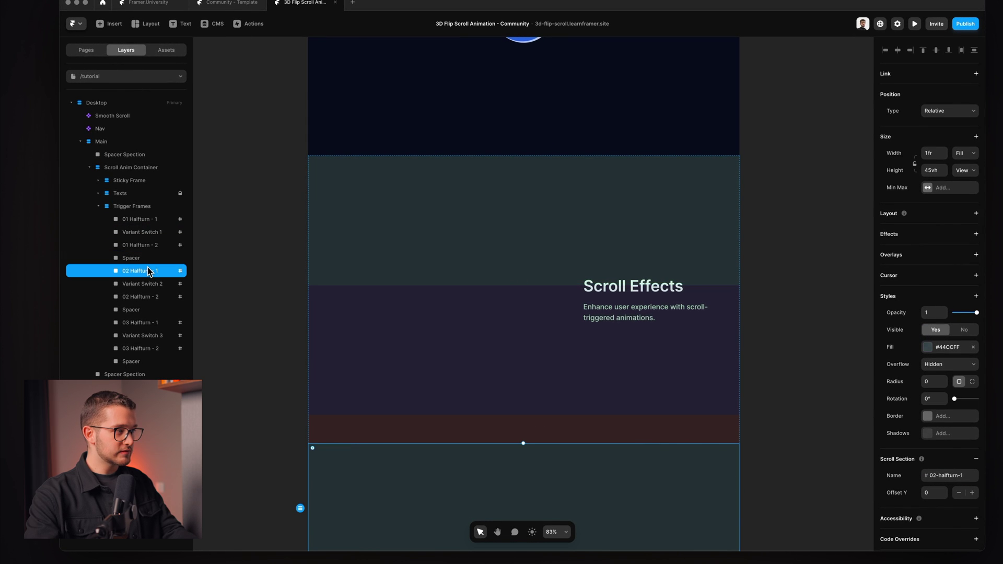
{"action": "left_click", "coordinate": [148, 281]}
{"action": "left_click", "coordinate": [147, 294]}
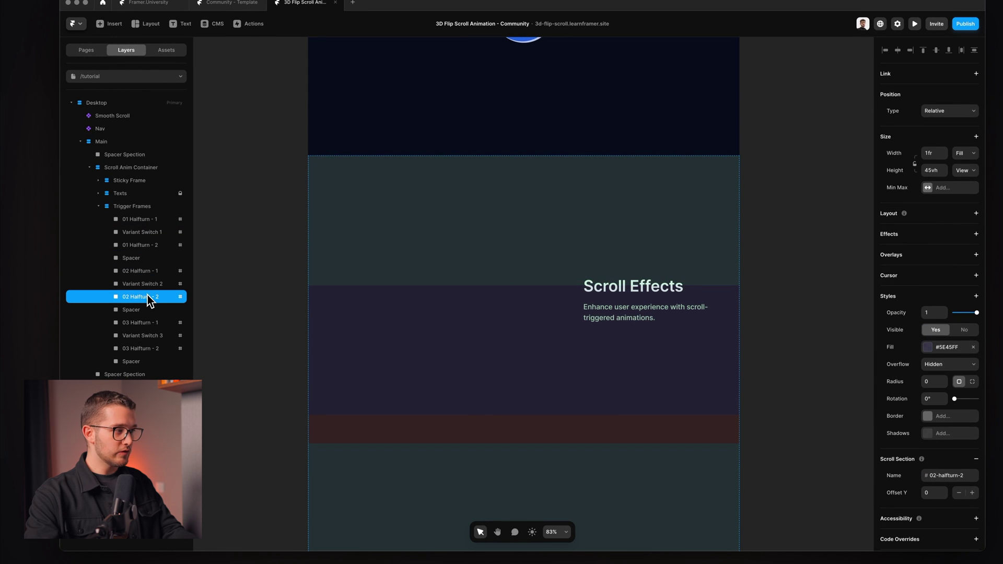
{"action": "left_click", "coordinate": [152, 325]}
{"action": "left_click", "coordinate": [157, 339]}
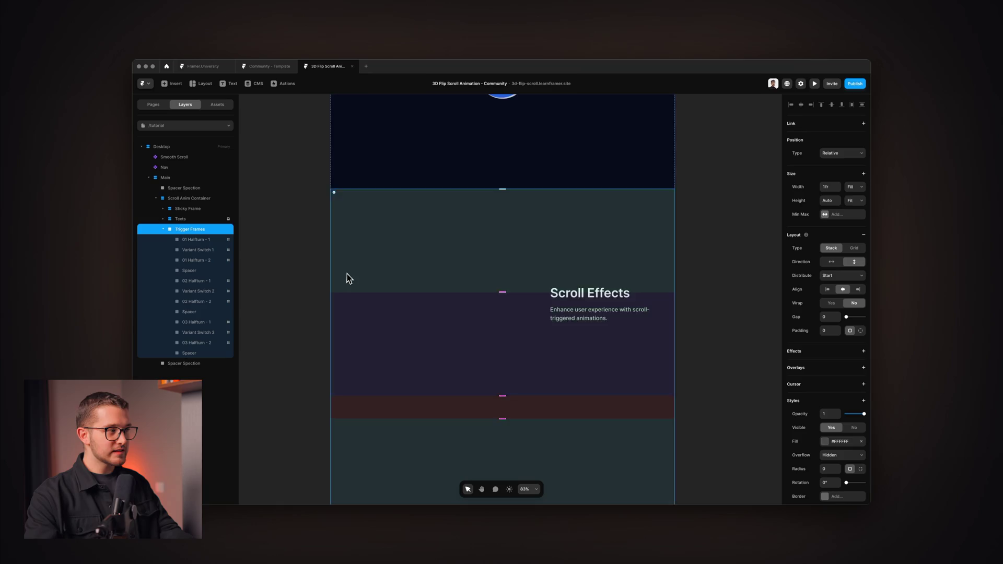
- Add a Scroll Transform effect to the Coin component inside the Sticky Frame's Coin Wrap
{"action": "scroll", "coordinate": [348, 276], "scroll_direction": "up", "scroll_amount": 10}
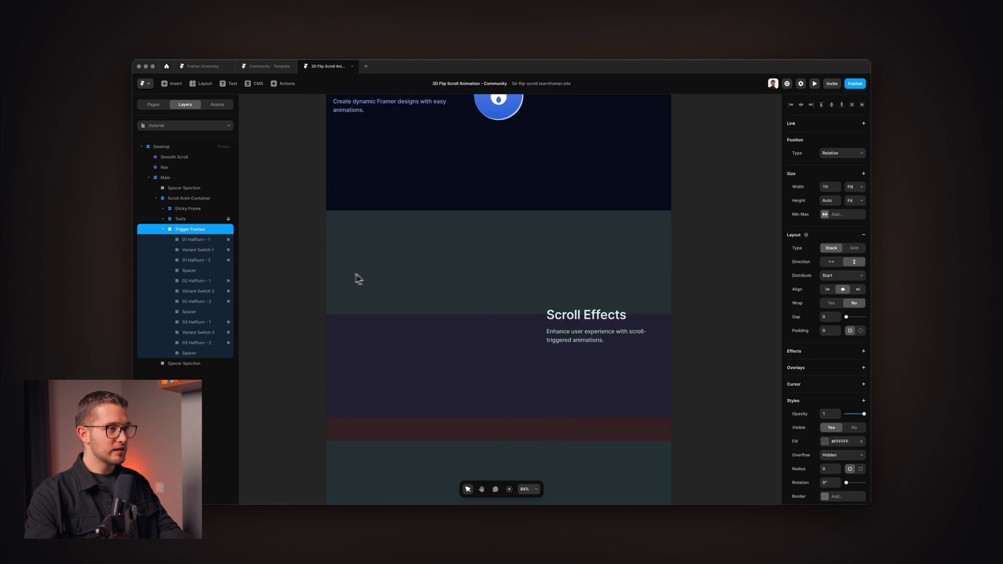
{"action": "left_click", "coordinate": [467, 176]}
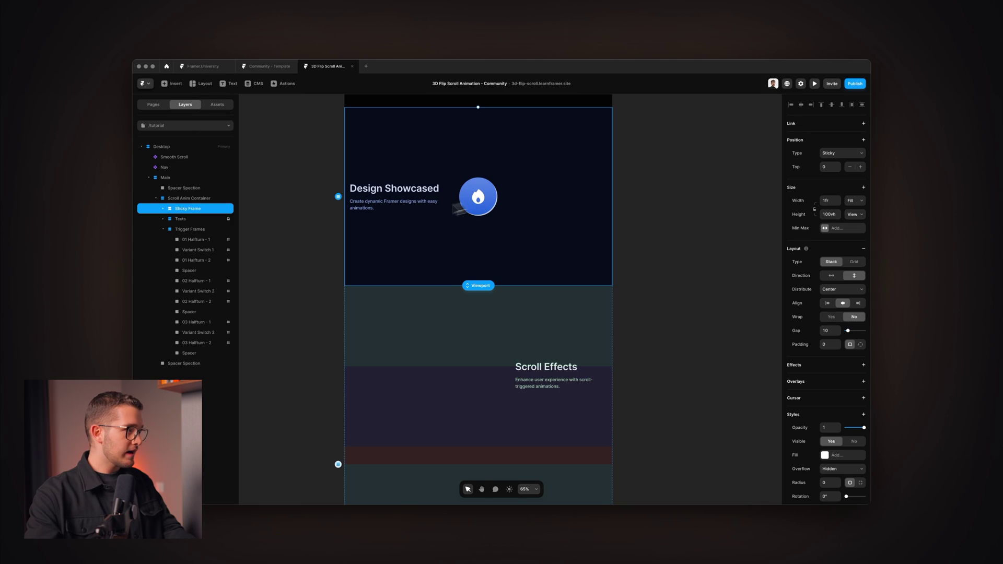
{"action": "left_click", "coordinate": [163, 209]}
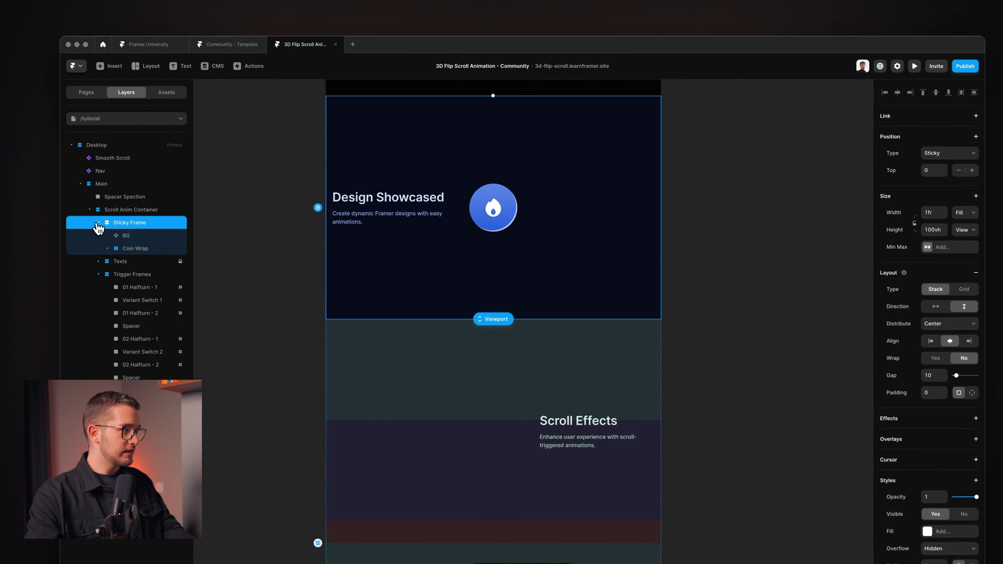
{"action": "left_click", "coordinate": [110, 248]}
{"action": "left_click", "coordinate": [136, 263]}
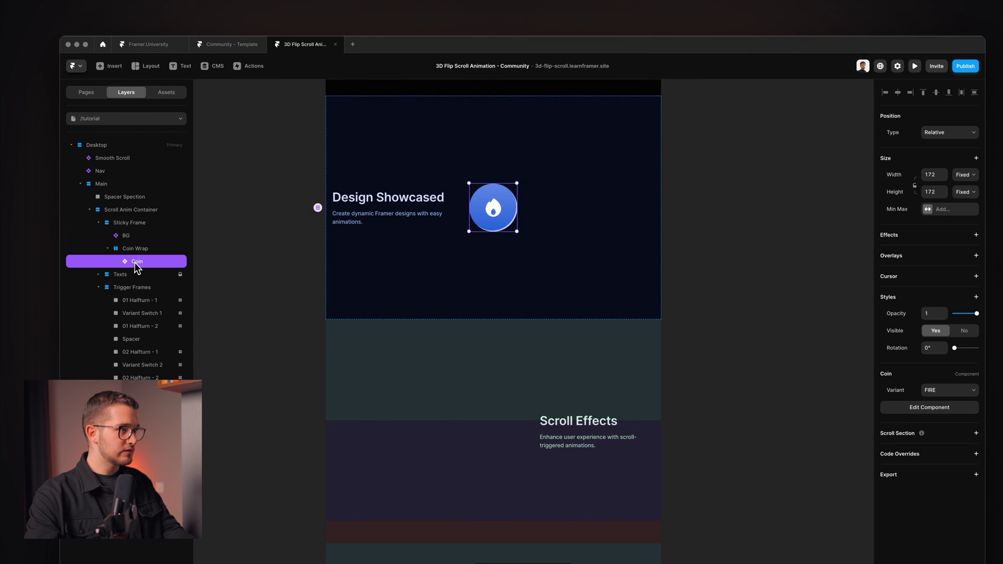
{"action": "scroll", "coordinate": [449, 209], "scroll_direction": "up", "scroll_amount": 3}
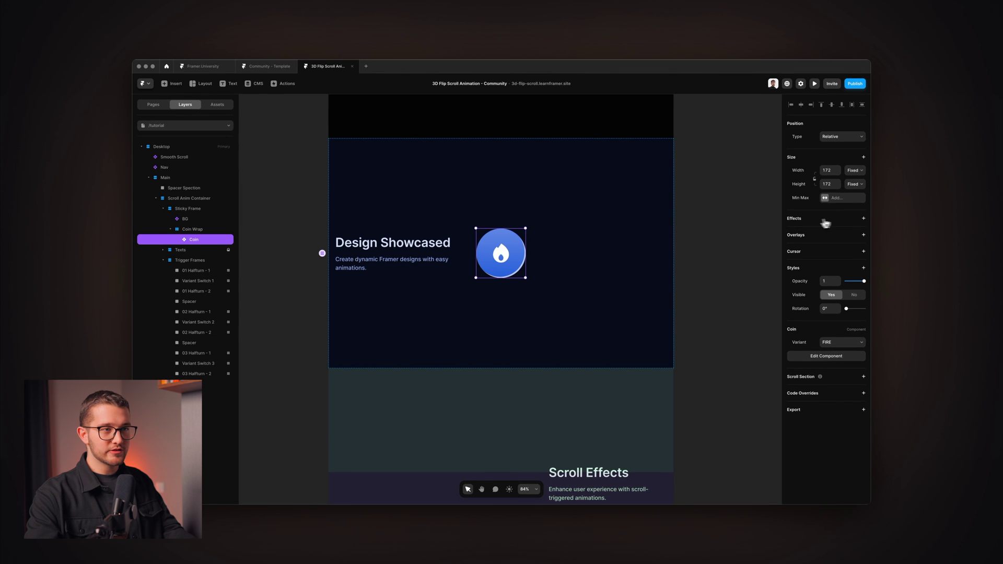
{"action": "left_click", "coordinate": [863, 218]}
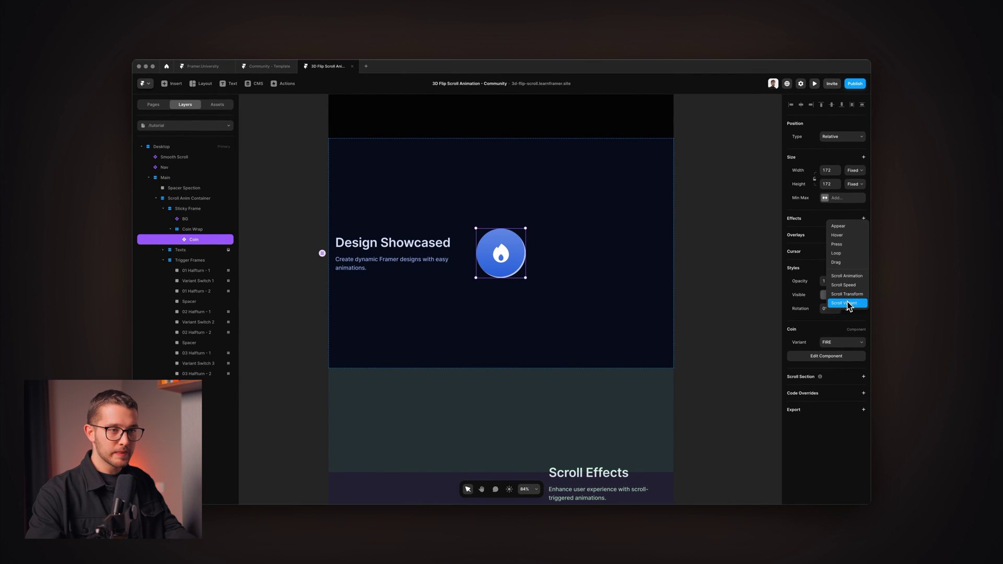
{"action": "left_click", "coordinate": [847, 294]}
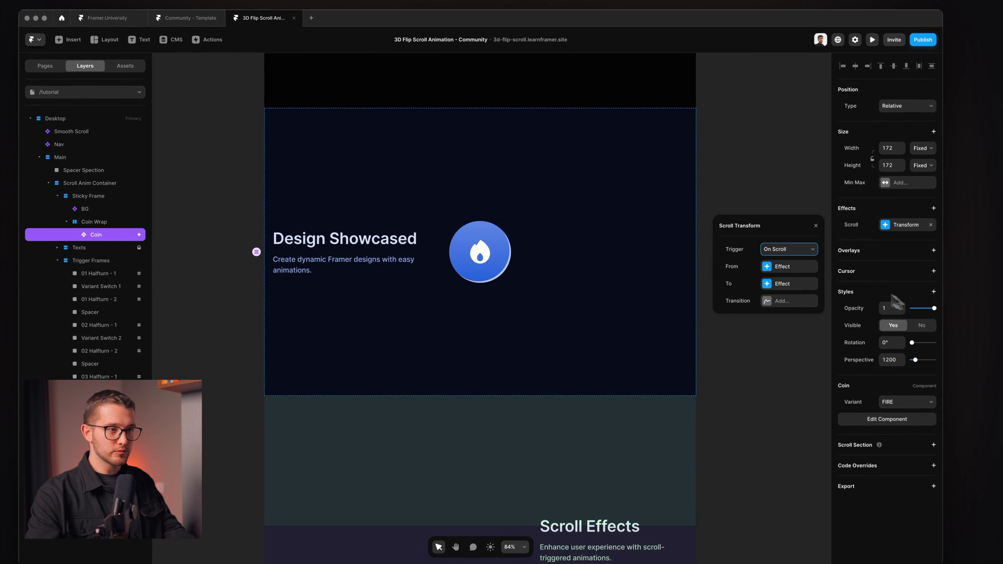
- Set the Coin's Scroll Transform trigger to Section in View and choose #01-halfturn-1 as its section
{"action": "left_click", "coordinate": [793, 251]}
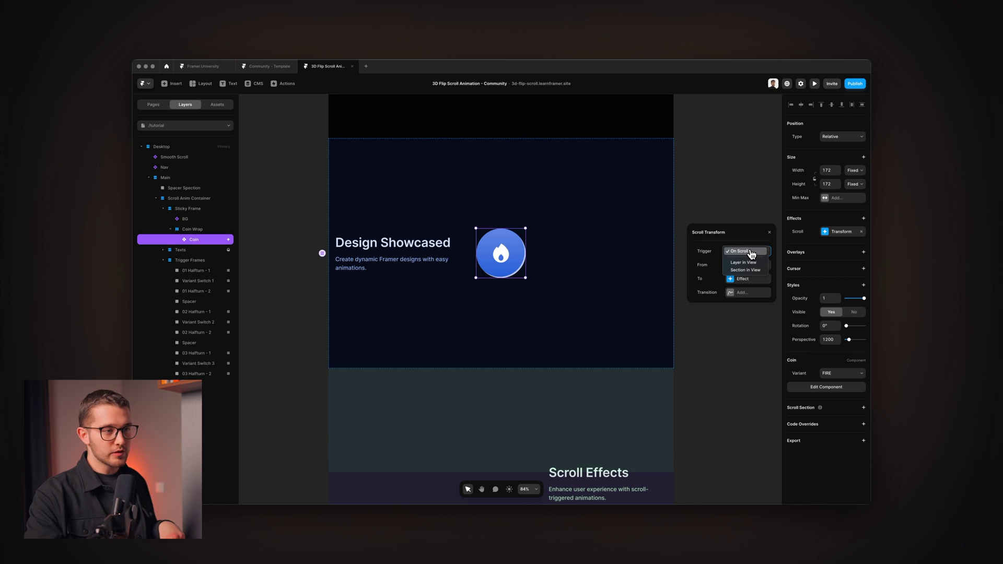
{"action": "left_click", "coordinate": [745, 270]}
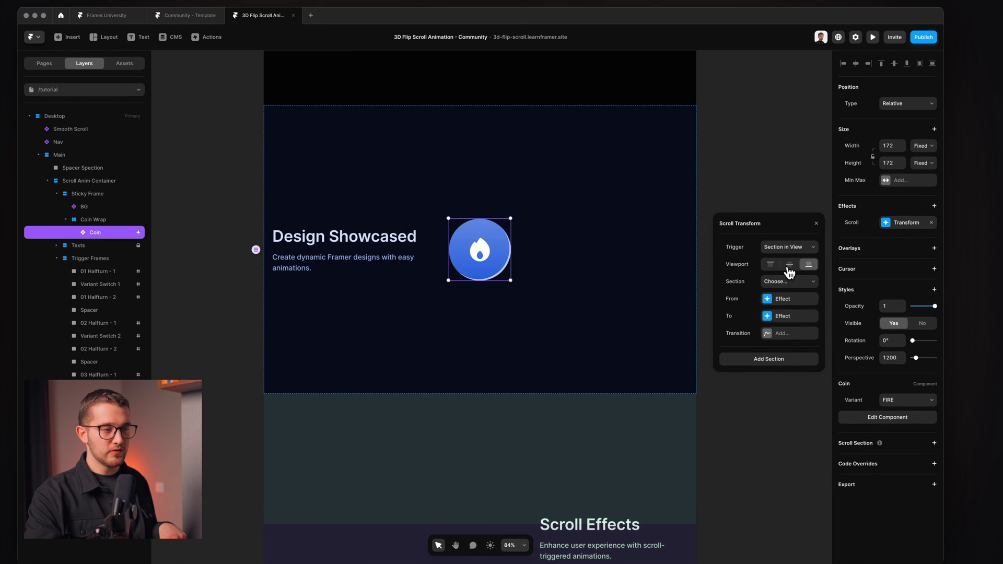
{"action": "left_click", "coordinate": [789, 282]}
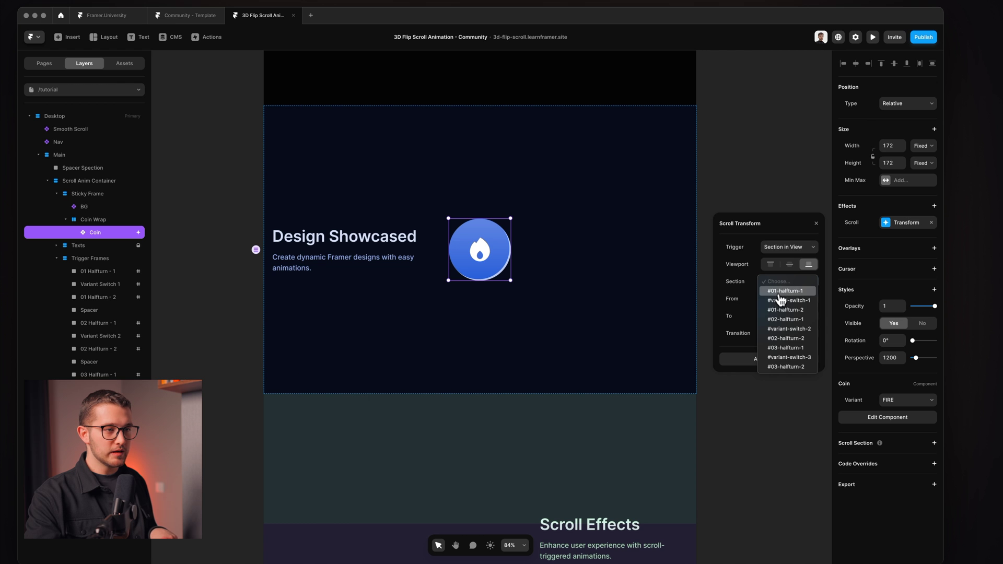
{"action": "left_click", "coordinate": [785, 291]}
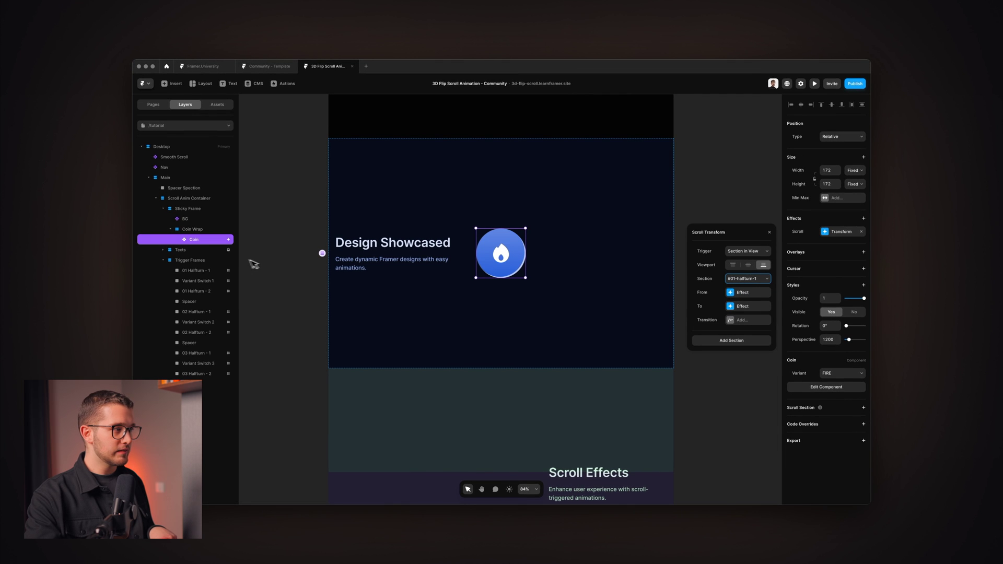
- Locate the 01 Halfturn - 1 frame and preview the page to examine the coin's effect as that frame enters the viewport
{"action": "left_click", "coordinate": [196, 270]}
{"action": "scroll", "coordinate": [397, 345], "scroll_direction": "down", "scroll_amount": 3}
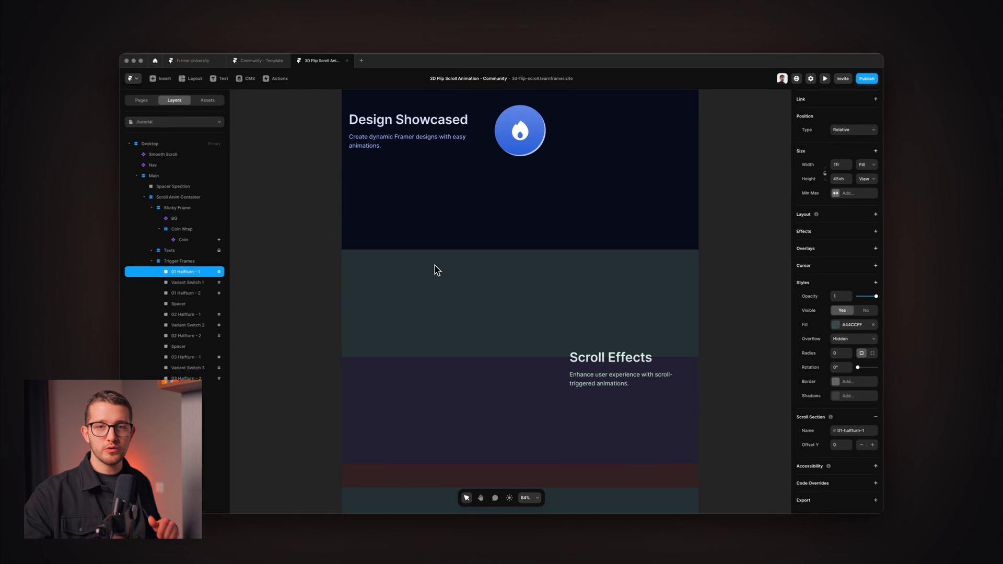
{"action": "key", "text": "super+p"}
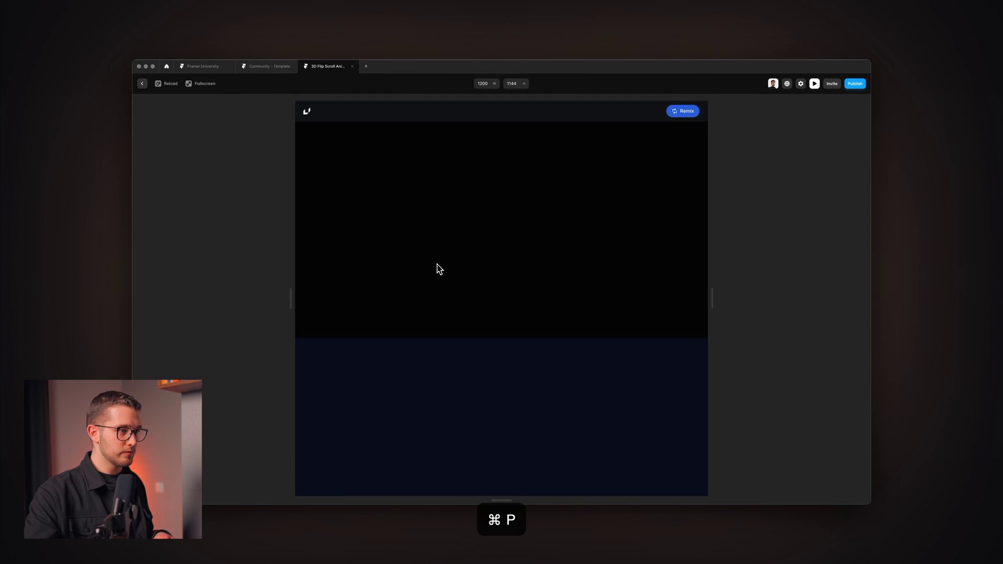
{"action": "scroll", "coordinate": [448, 293], "scroll_direction": "down", "scroll_amount": 10}
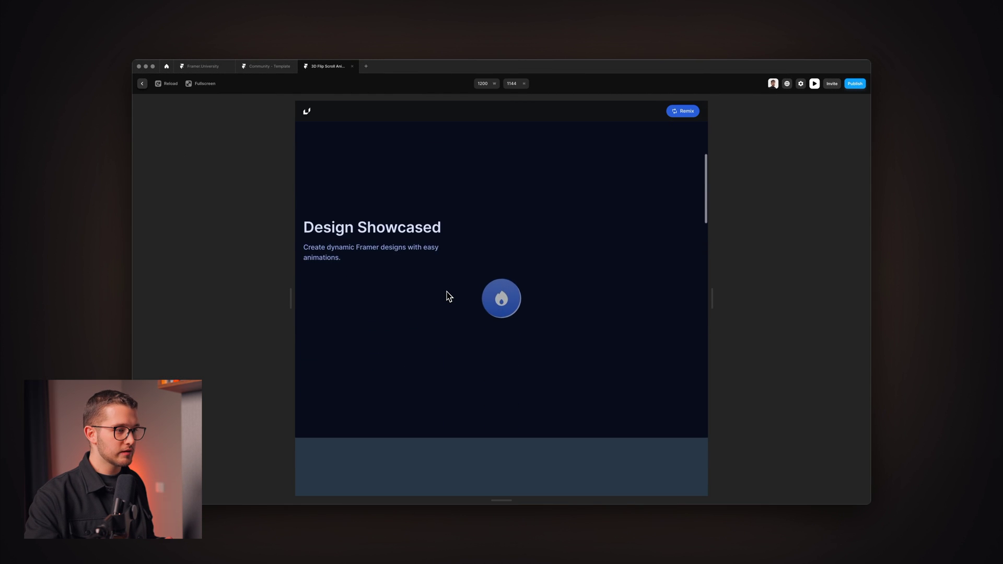
{"action": "scroll", "coordinate": [446, 297], "scroll_direction": "up", "scroll_amount": 2}
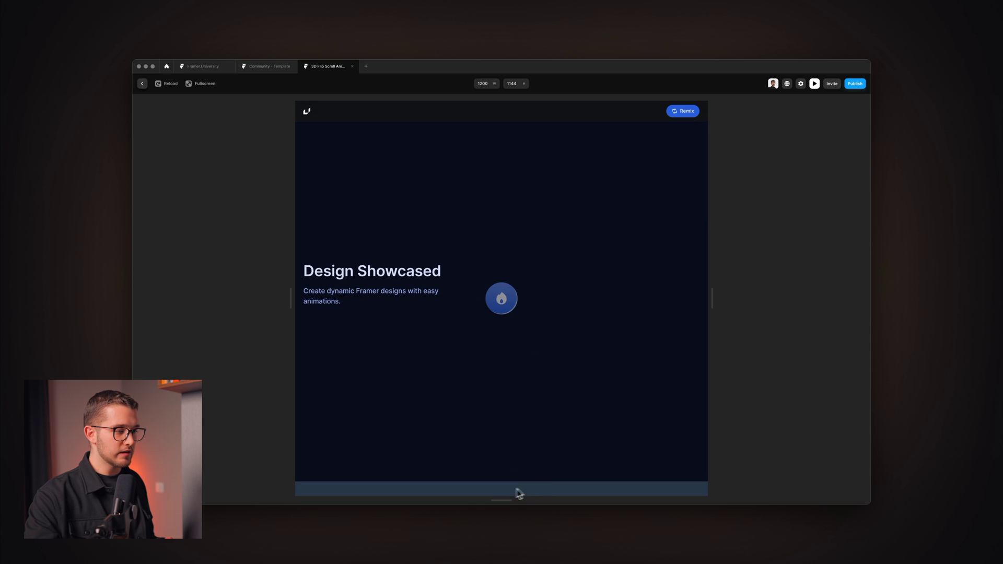
{"action": "scroll", "coordinate": [549, 486], "scroll_direction": "down", "scroll_amount": 4}
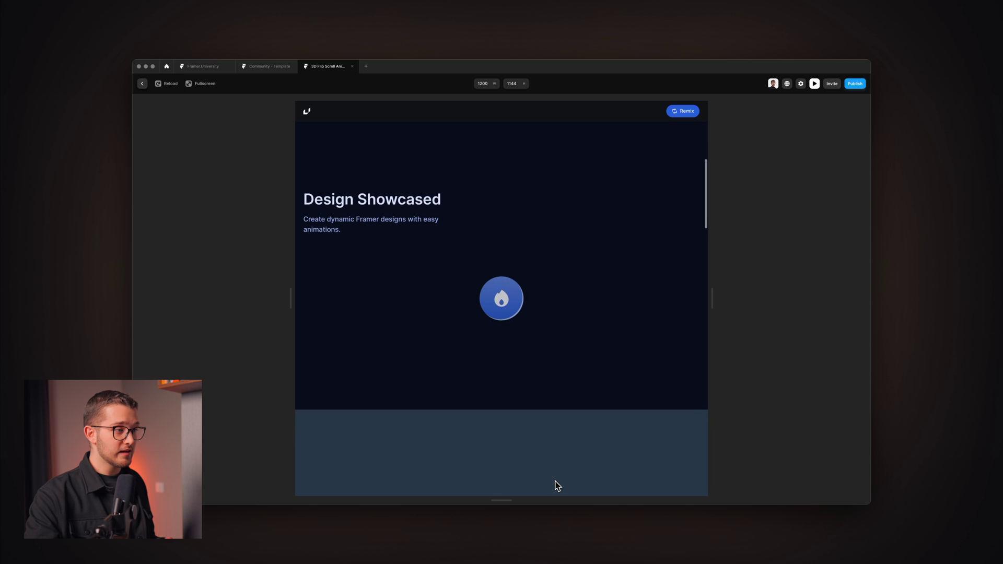
{"action": "scroll", "coordinate": [500, 323], "scroll_direction": "down", "scroll_amount": 4}
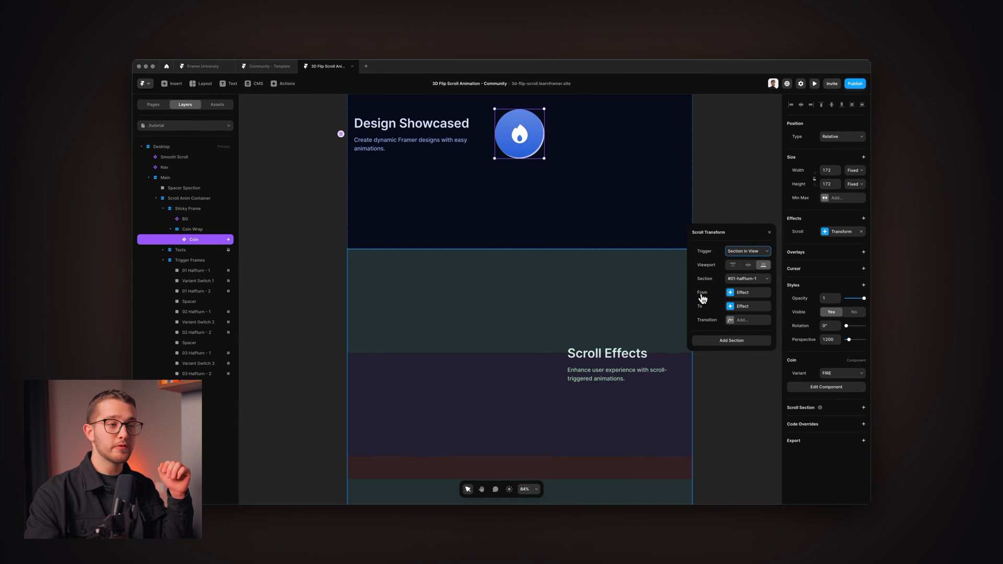
- Add a Spring transition to the Coin's Scroll Transform and set the From state's opacity and scale to 1
{"action": "left_click", "coordinate": [736, 320]}
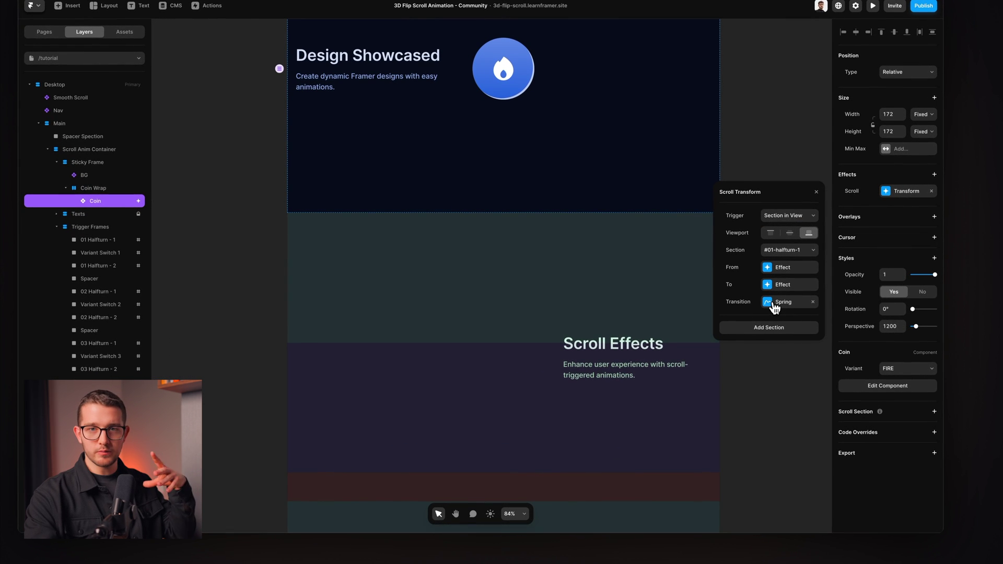
{"action": "left_click", "coordinate": [782, 268]}
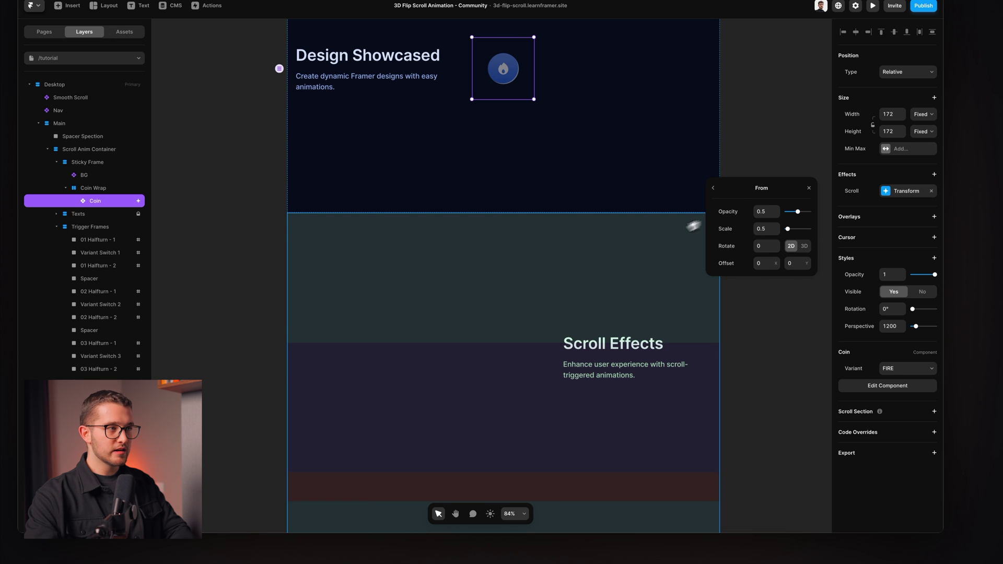
{"action": "scroll", "coordinate": [676, 231], "scroll_direction": "up", "scroll_amount": 3}
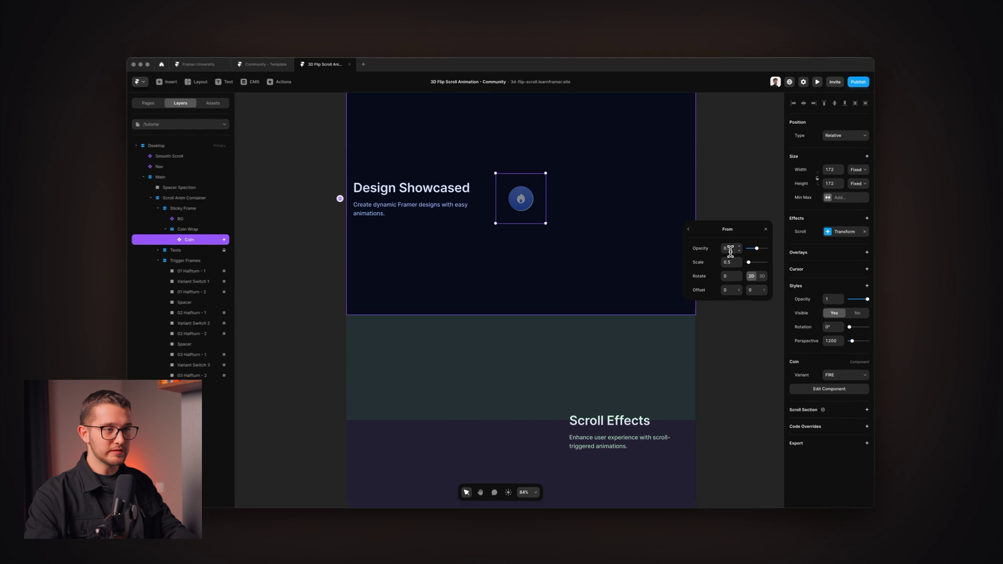
{"action": "left_click", "coordinate": [729, 249]}
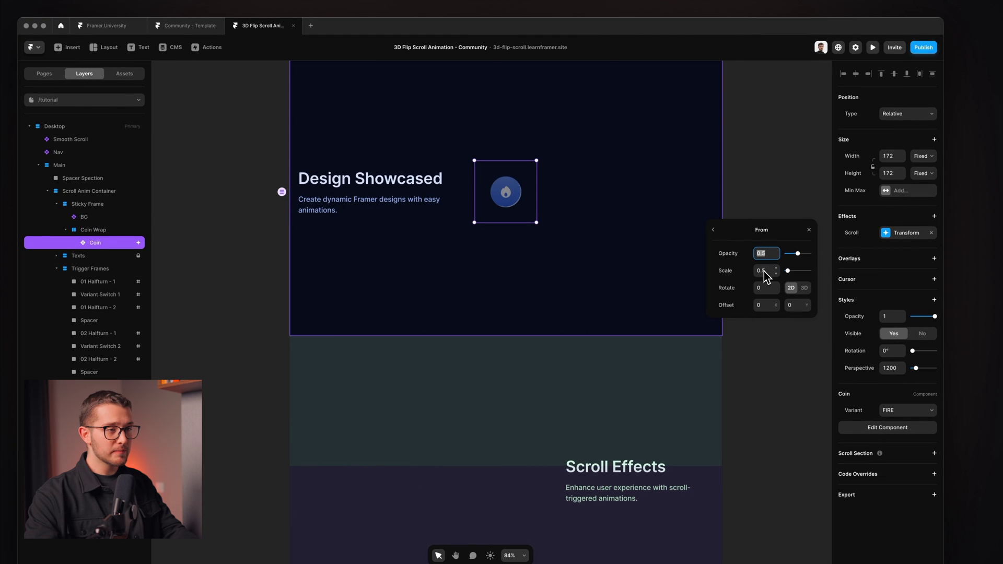
{"action": "type", "text": "1"}
{"action": "left_click", "coordinate": [763, 271]}
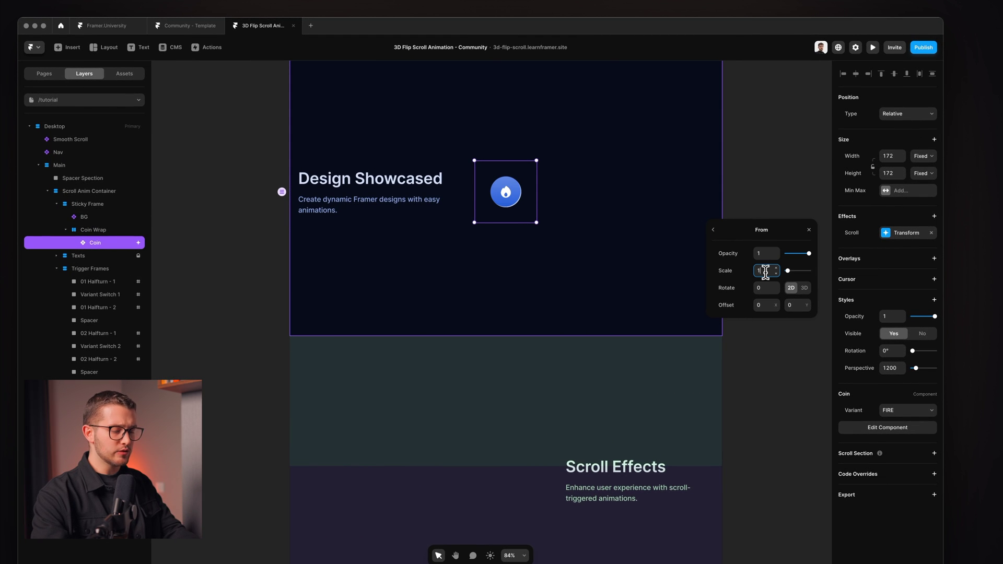
{"action": "type", "text": "1"}
{"action": "key", "text": "Return"}
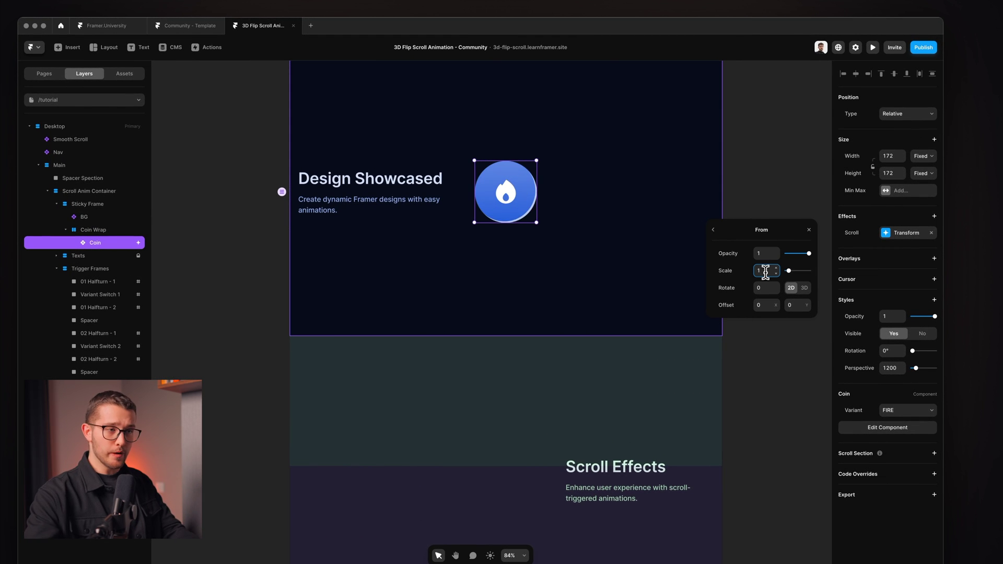
{"action": "left_click", "coordinate": [714, 230]}
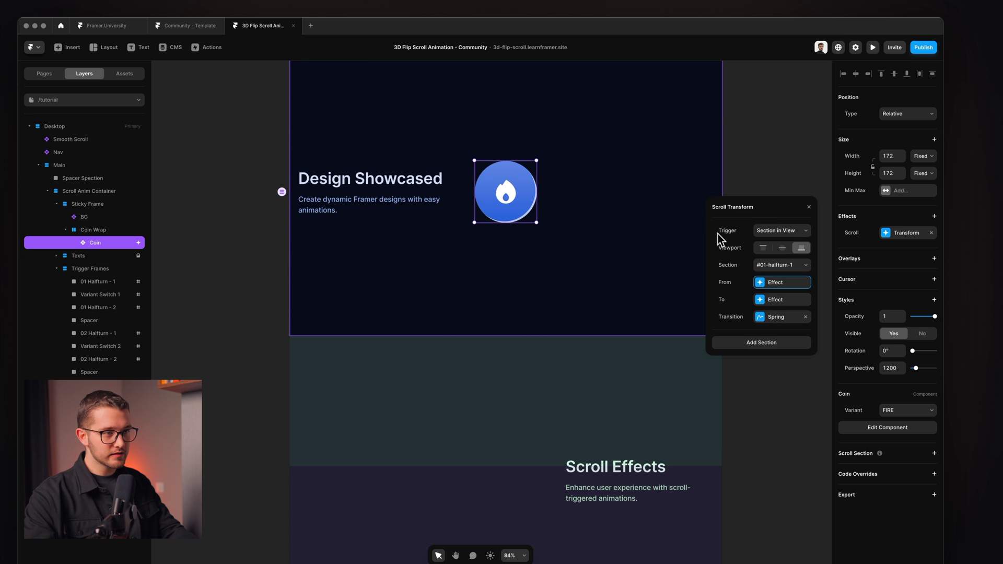
- Set the To state for #01-halfturn-1 to a 3D rotation of 90 on the Y axis
{"action": "left_click", "coordinate": [767, 300]}
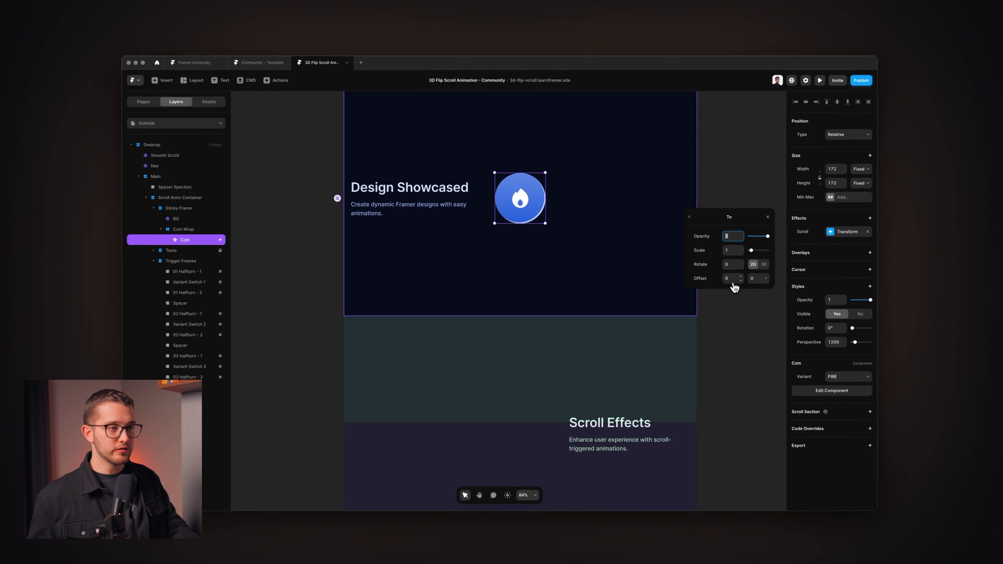
{"action": "left_click", "coordinate": [760, 264]}
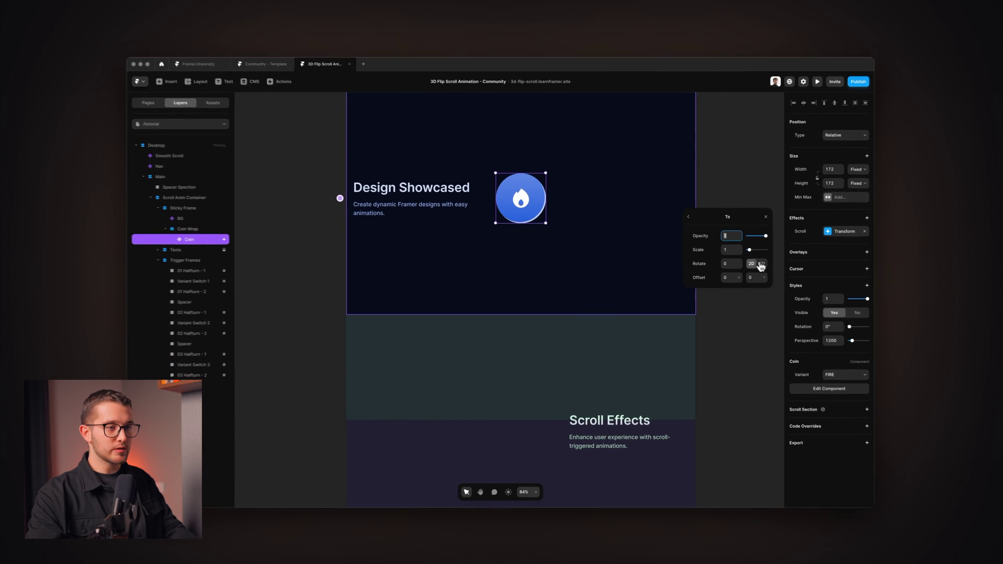
{"action": "left_click", "coordinate": [779, 277]}
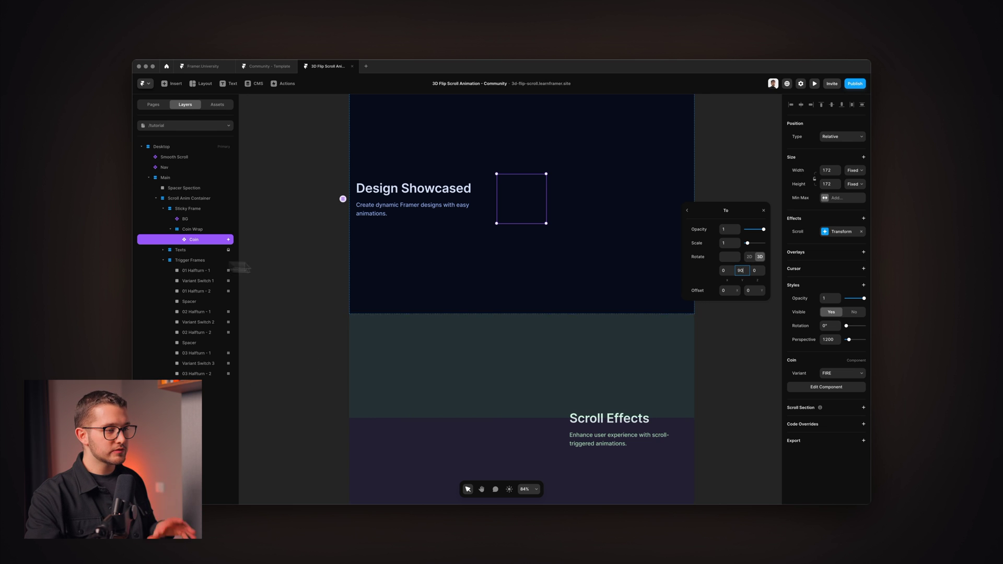
{"action": "scroll", "coordinate": [459, 331], "scroll_direction": "down", "scroll_amount": 3}
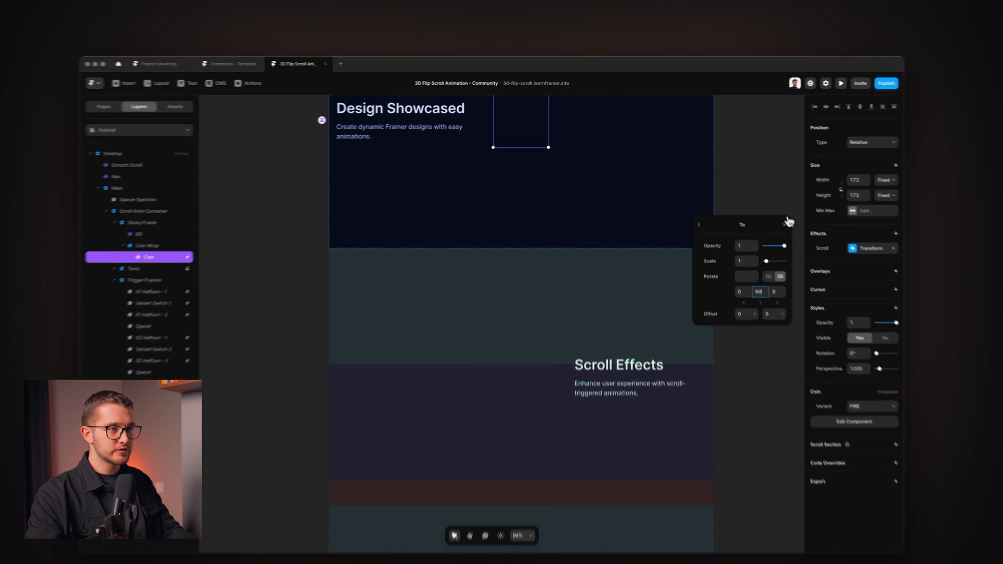
{"action": "left_click", "coordinate": [780, 221]}
- Preview the page, examine the coin's rotation while scrolling past the first trigger frames, and return to the canvas
{"action": "key", "text": "super+p"}
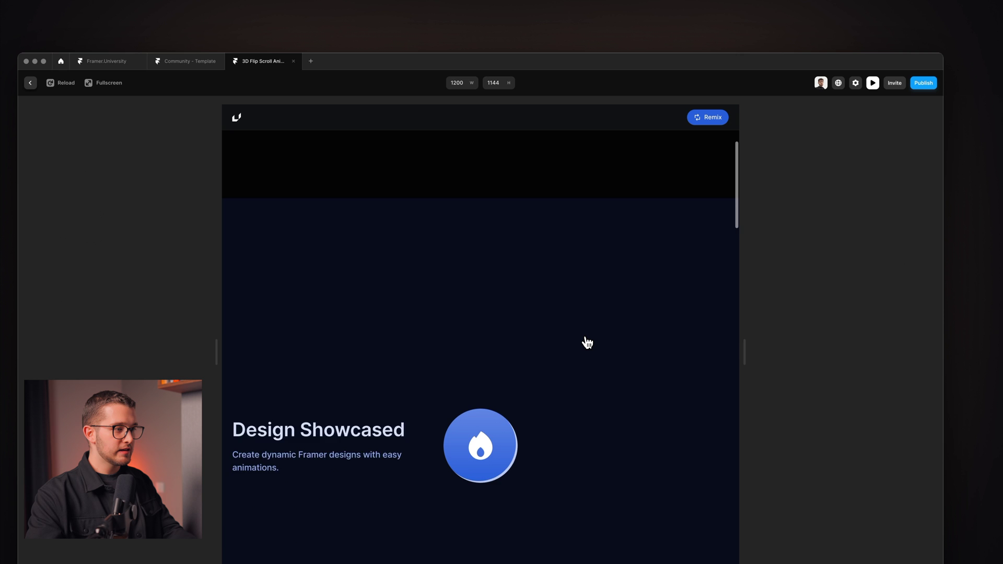
{"action": "scroll", "coordinate": [588, 343], "scroll_direction": "down", "scroll_amount": 5}
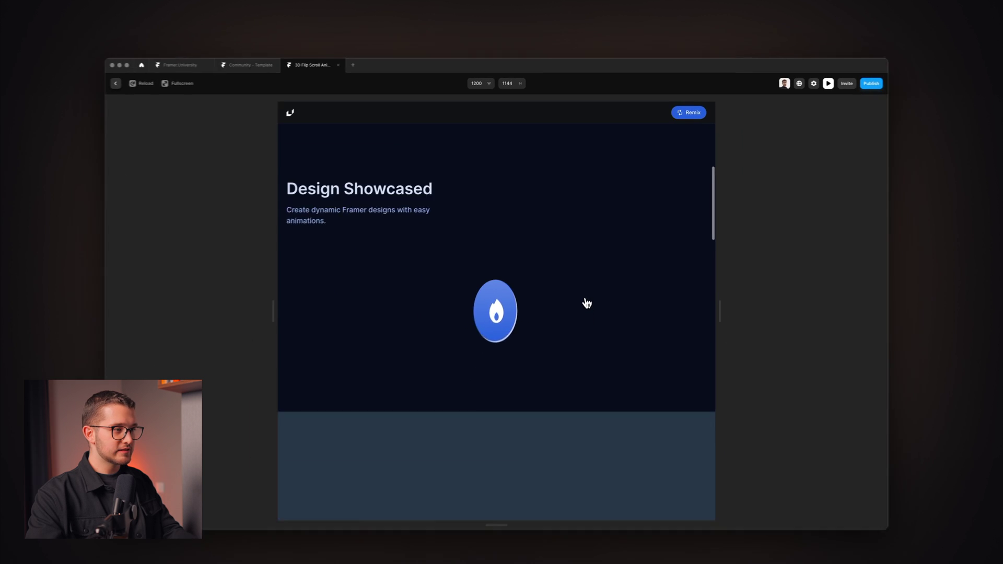
{"action": "scroll", "coordinate": [587, 306], "scroll_direction": "down", "scroll_amount": 5}
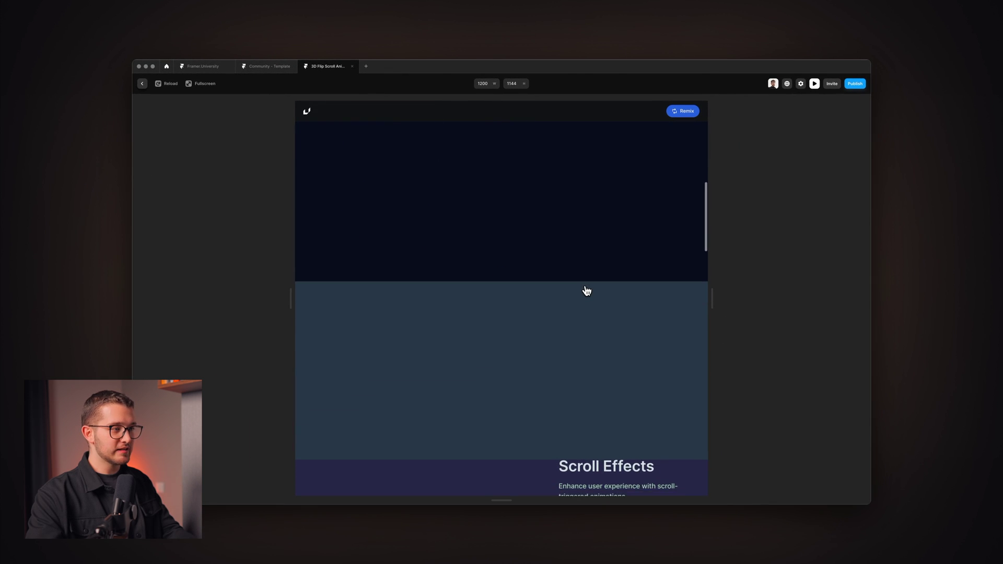
{"action": "scroll", "coordinate": [587, 291], "scroll_direction": "down", "scroll_amount": 5}
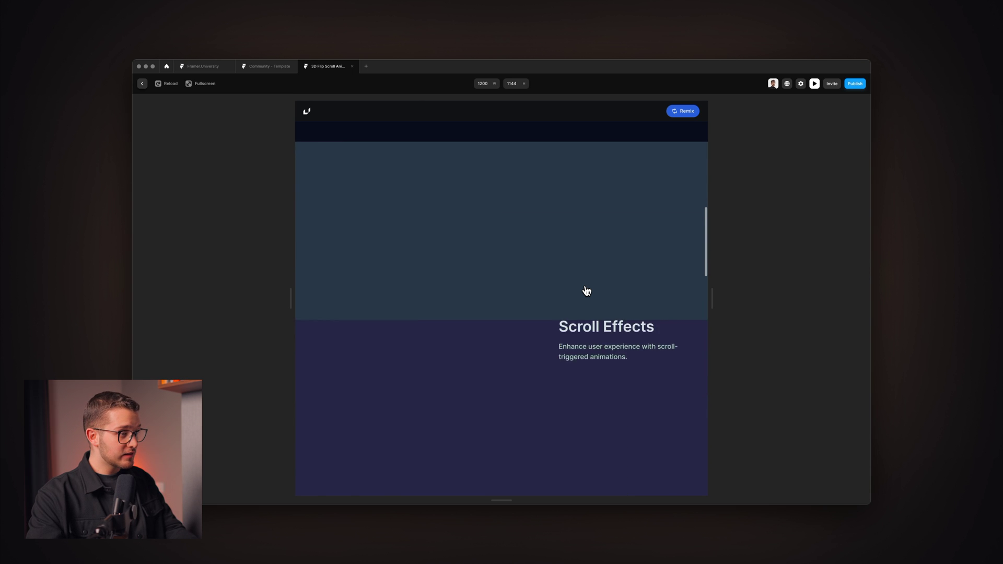
{"action": "key", "text": "super+shift+1"}
{"action": "left_click_drag", "start_coordinate": [366, 280], "coordinate": [601, 462]}
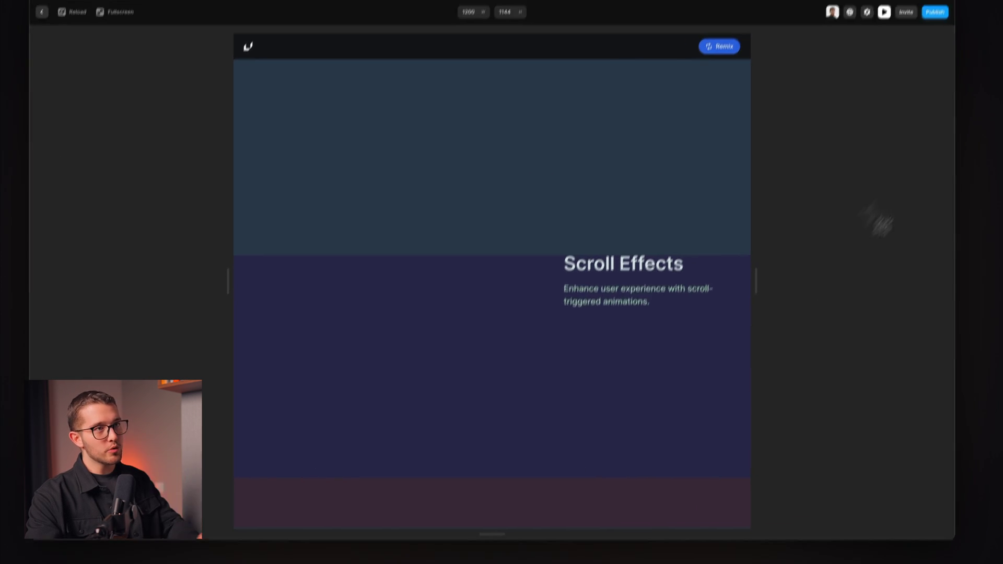
{"action": "left_click", "coordinate": [873, 94]}
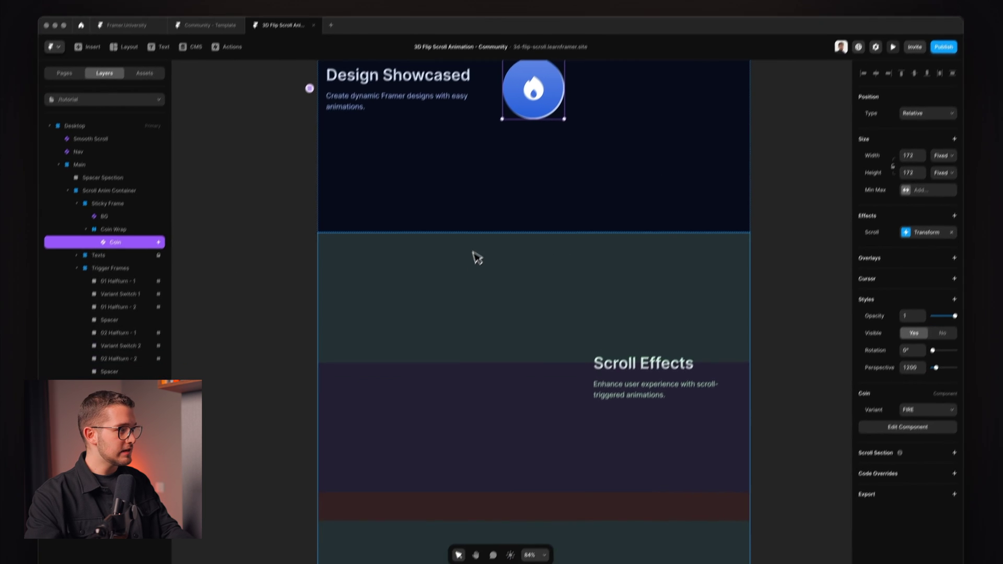
- Add a second section to the Coin's Scroll Transform effect and choose #01-halfturn-2 for it
{"action": "left_click", "coordinate": [381, 452]}
{"action": "left_click", "coordinate": [517, 96]}
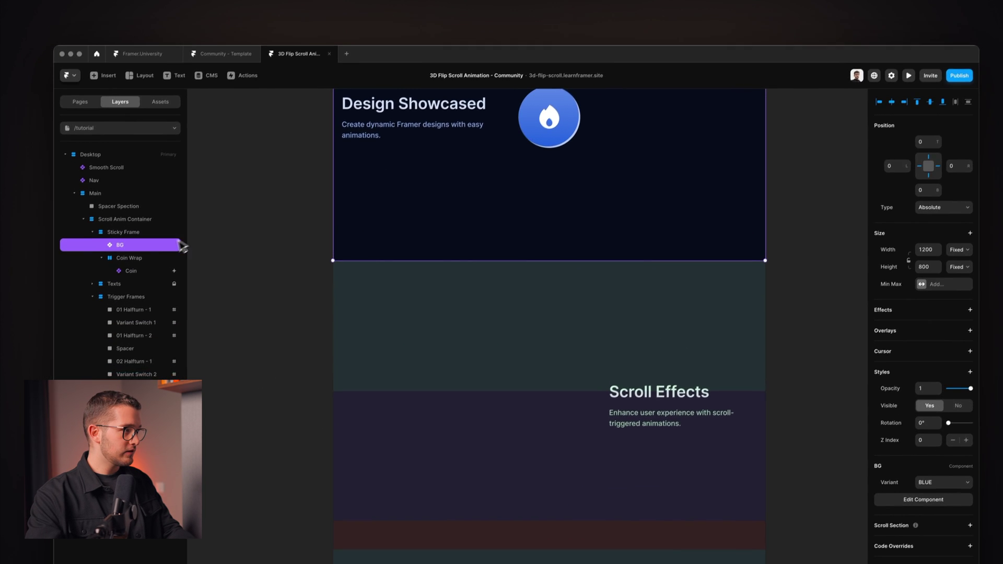
{"action": "left_click", "coordinate": [157, 278]}
{"action": "left_click", "coordinate": [928, 186]}
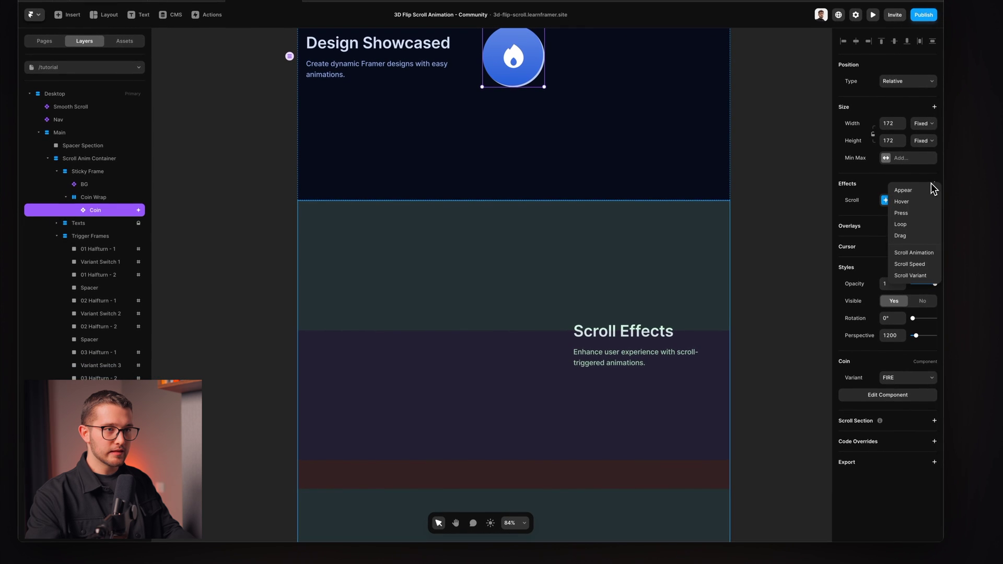
{"action": "left_click", "coordinate": [907, 202]}
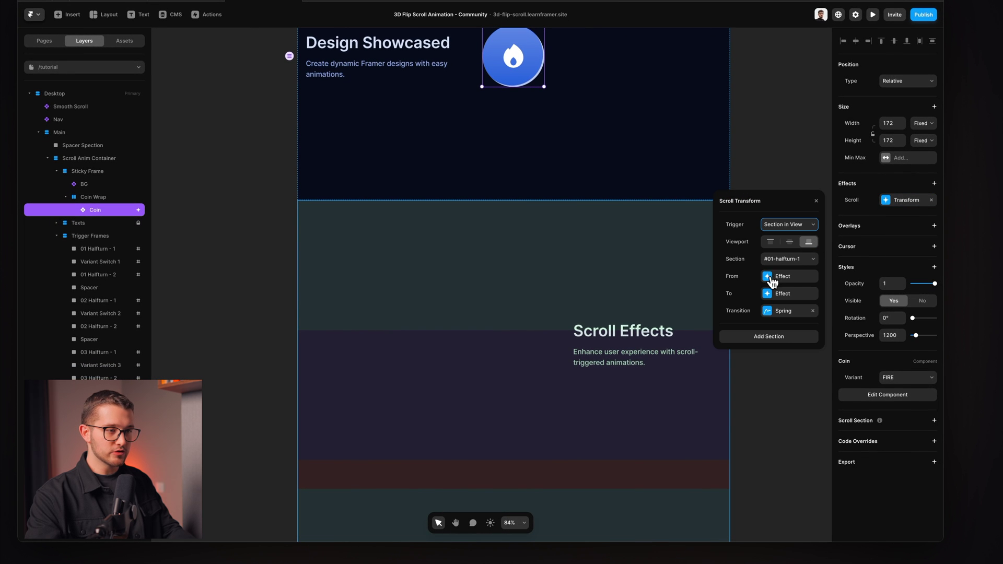
{"action": "left_click", "coordinate": [776, 339]}
{"action": "left_click", "coordinate": [788, 337]}
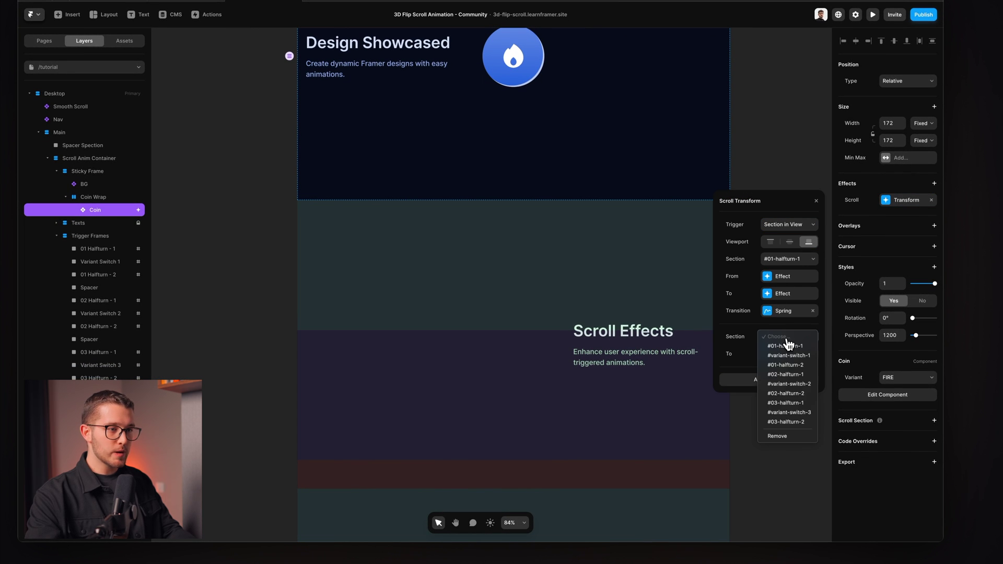
{"action": "left_click", "coordinate": [803, 370]}
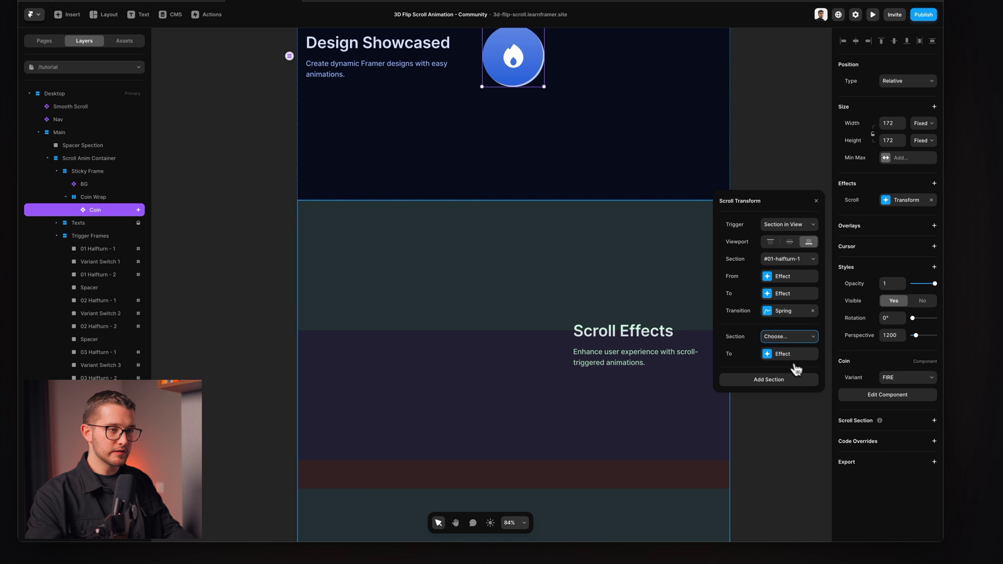
- Set the second section's To state to a 3D rotation of 180 on the Y axis
{"action": "left_click", "coordinate": [791, 354]}
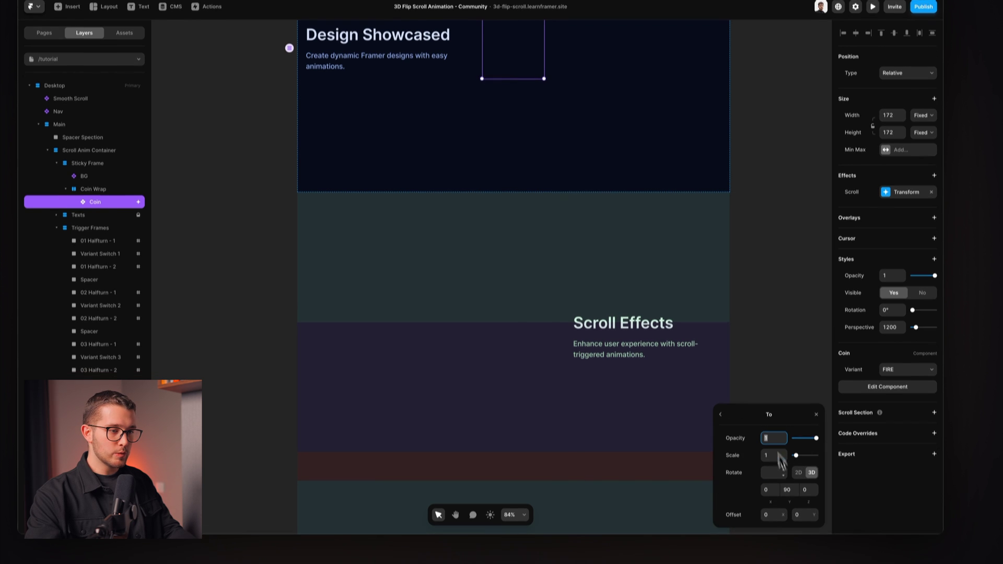
{"action": "left_click", "coordinate": [803, 448]}
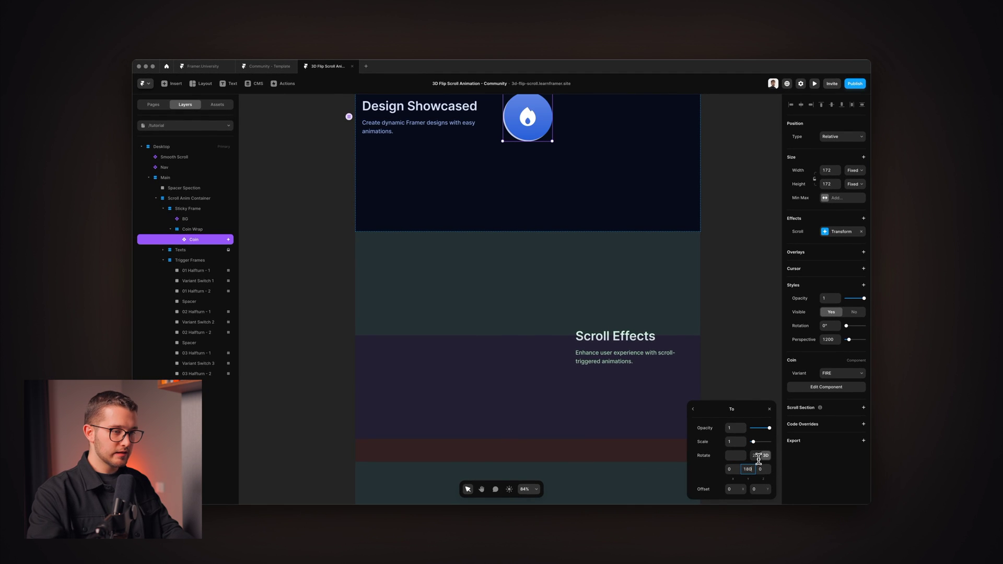
{"action": "type", "text": "180"}
- Preview the page, examine the coin's full half turn while scrolling through the trigger frames, and return to the canvas
{"action": "left_click", "coordinate": [814, 83]}
{"action": "scroll", "coordinate": [572, 322], "scroll_direction": "down", "scroll_amount": 5}
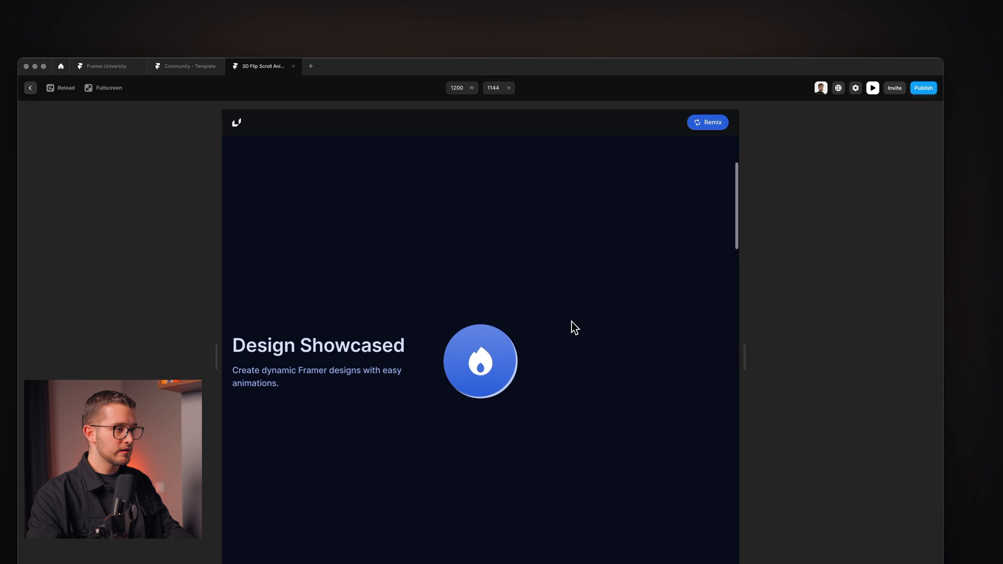
{"action": "scroll", "coordinate": [572, 322], "scroll_direction": "down", "scroll_amount": 10}
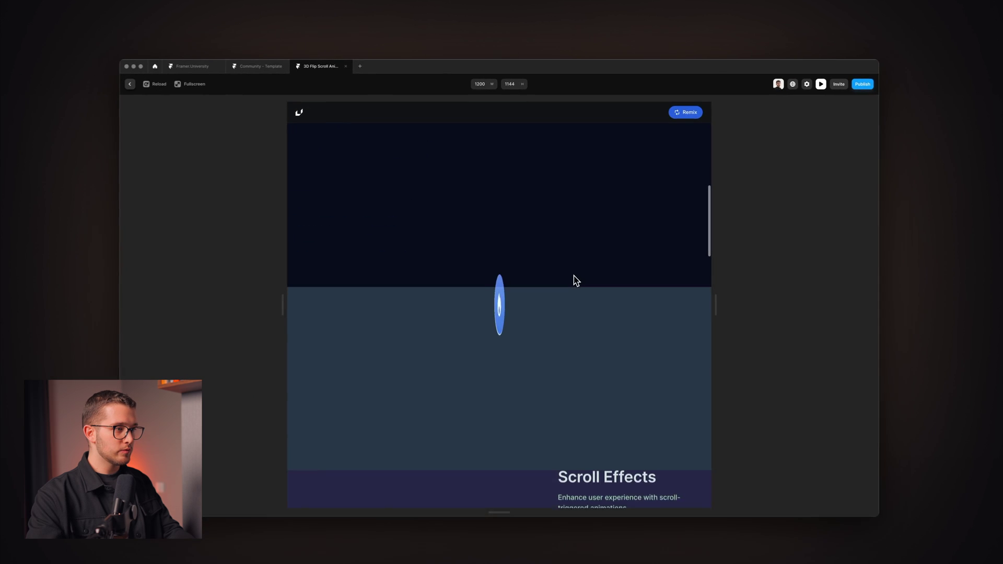
{"action": "scroll", "coordinate": [575, 273], "scroll_direction": "down", "scroll_amount": 4}
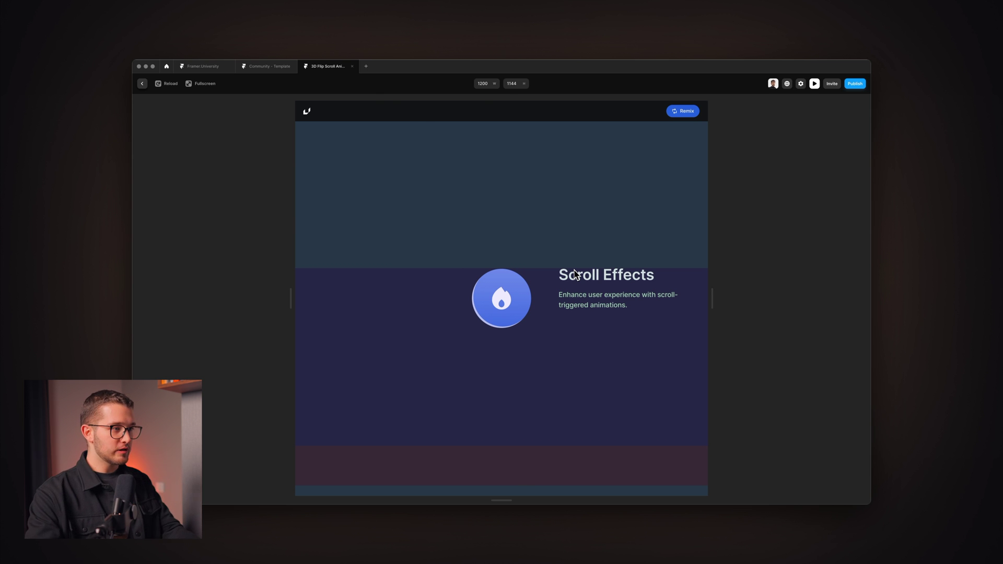
{"action": "key", "text": "Escape"}
- Open the Coin component to review its FIRE, WAND, CODE and CELEBRATE variants, and return to the tutorial page
{"action": "scroll", "coordinate": [474, 256], "scroll_direction": "down", "scroll_amount": 2}
{"action": "left_click", "coordinate": [208, 283]}
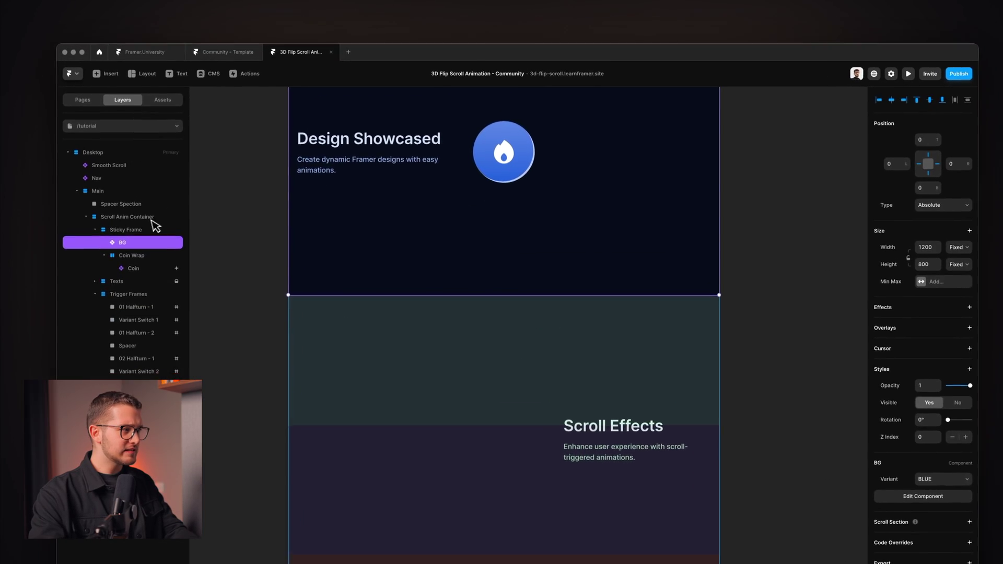
{"action": "left_click", "coordinate": [148, 255]}
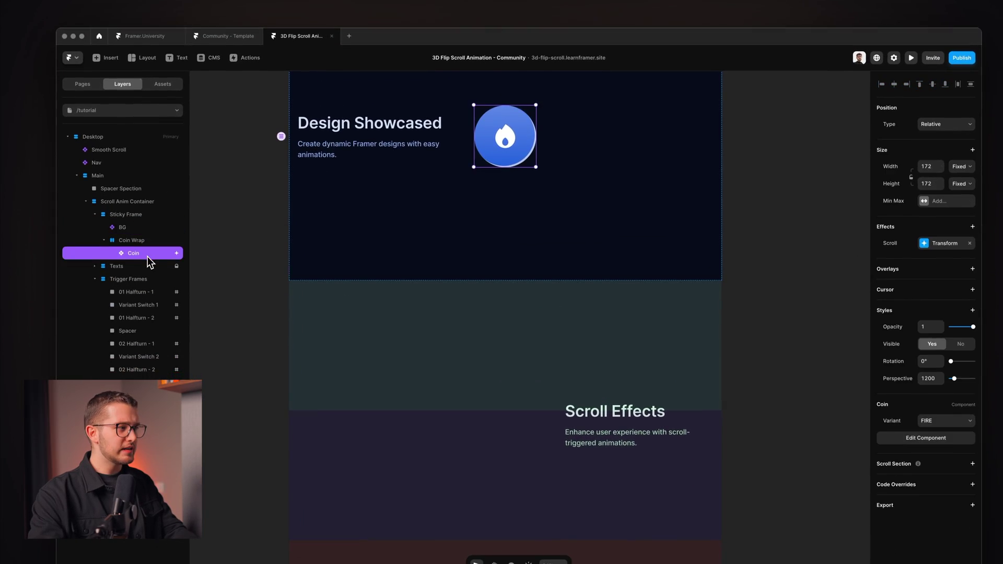
{"action": "right_click", "coordinate": [148, 256]}
{"action": "left_click", "coordinate": [159, 262]}
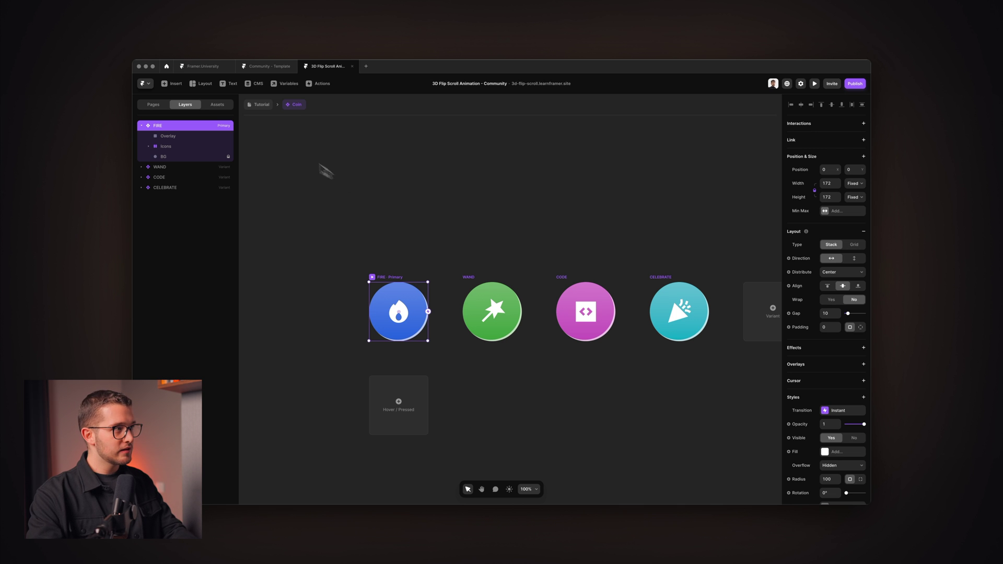
{"action": "left_click", "coordinate": [259, 104]}
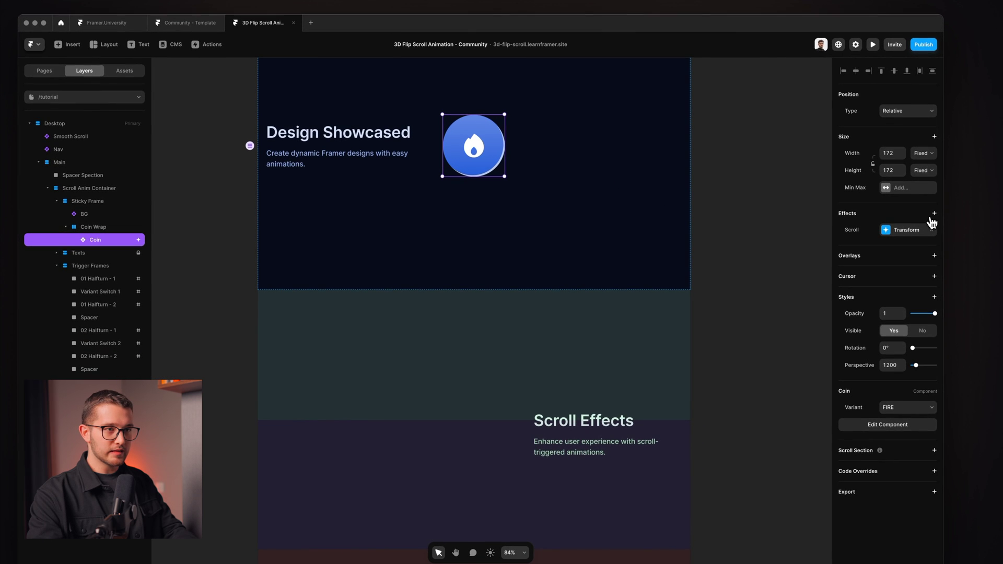
- Add a Scroll Variant effect to the Coin, triggered by Section in View on #variant-switch-1 with the viewport set to bottom
{"action": "left_click", "coordinate": [966, 256]}
{"action": "left_click", "coordinate": [905, 309]}
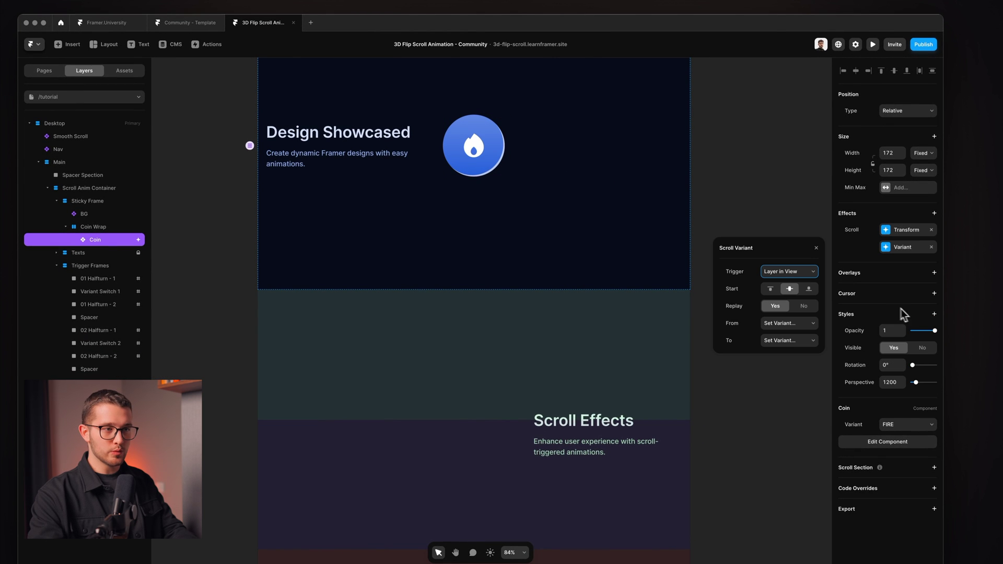
{"action": "left_click", "coordinate": [792, 281]}
{"action": "left_click", "coordinate": [805, 291]}
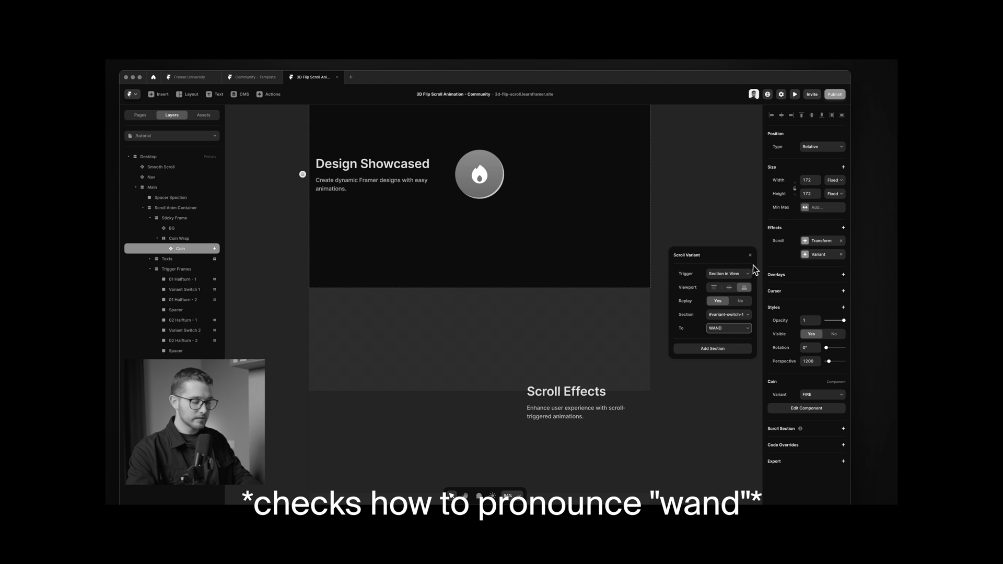
- Look up the word "wand" in the translator pop-up and dismiss it
{"action": "key", "text": "alt+t"}
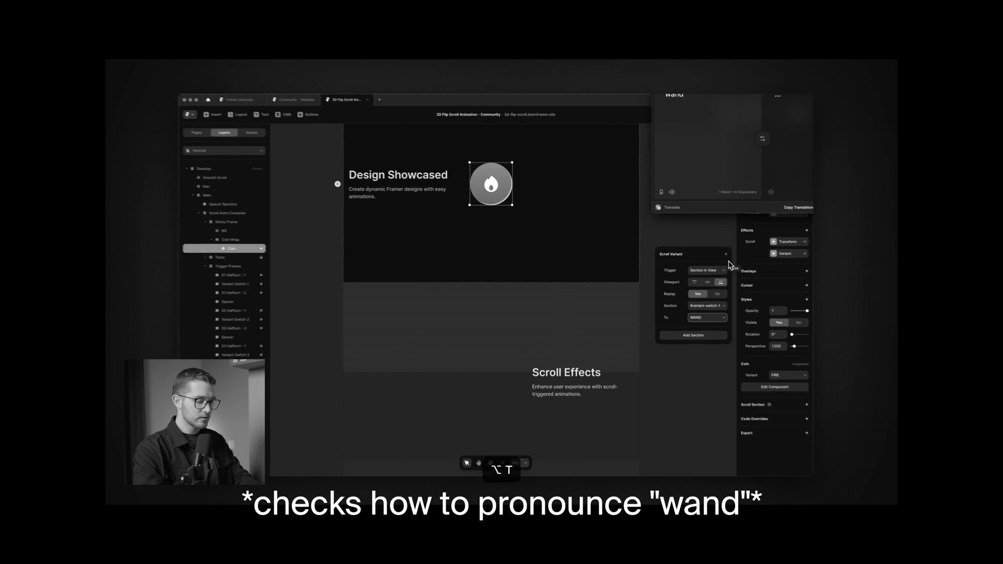
{"action": "key", "text": "super+shift+l"}
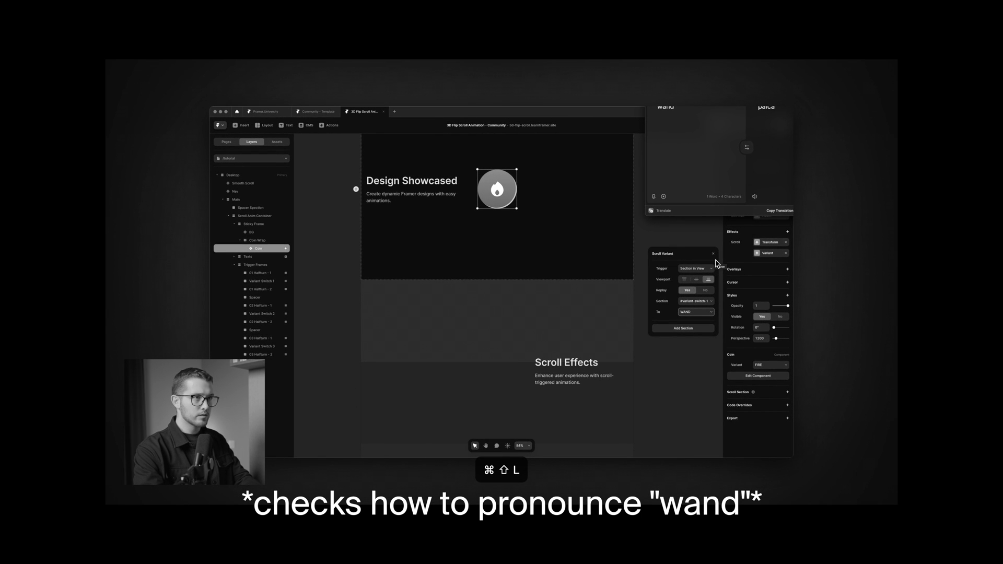
{"action": "key", "text": "Escape"}
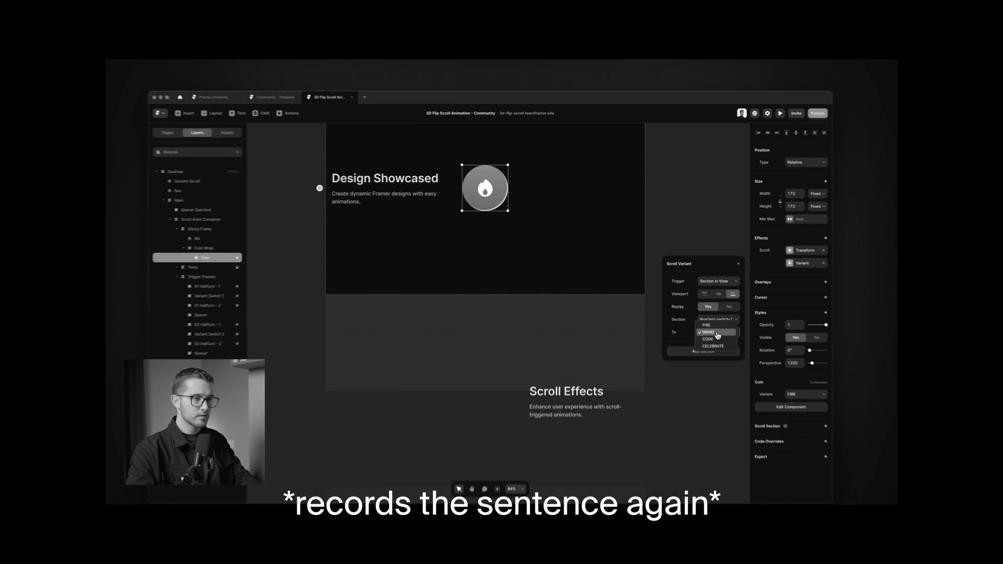
- Set the To variant for #variant-switch-1 to WAND and close the Scroll Variant settings
{"action": "left_click", "coordinate": [695, 312]}
{"action": "left_click", "coordinate": [689, 313]}
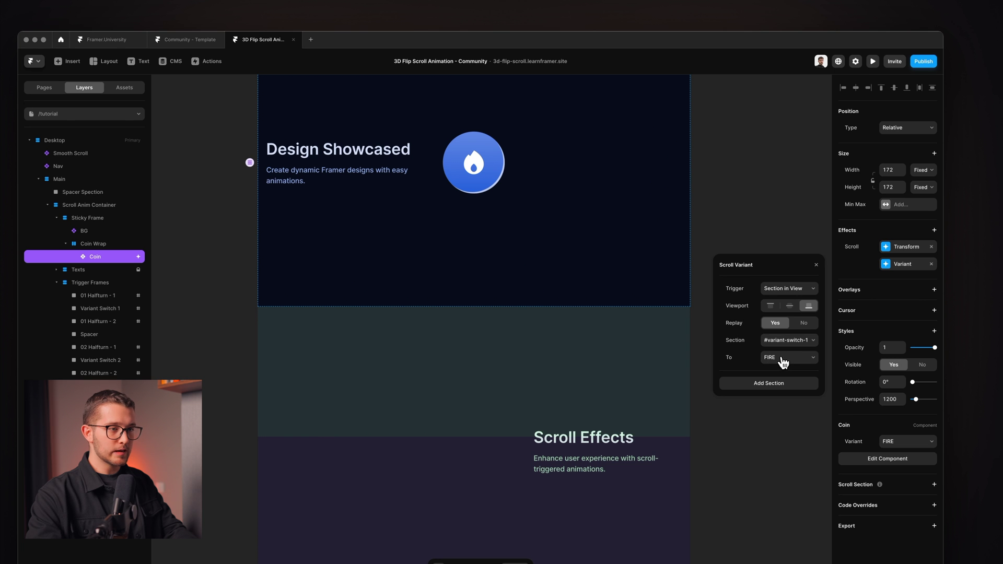
{"action": "left_click", "coordinate": [817, 268]}
- Preview the page, examine the coin's variant switch by scrolling back and forth past the first trigger frames, and return to the canvas
{"action": "left_click", "coordinate": [872, 61]}
{"action": "scroll", "coordinate": [544, 336], "scroll_direction": "down", "scroll_amount": 5}
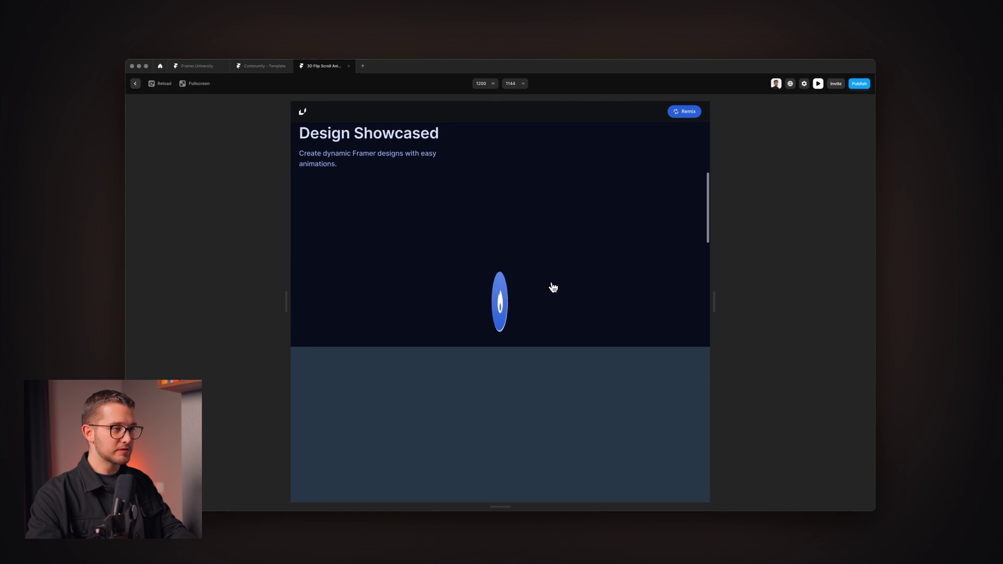
{"action": "scroll", "coordinate": [554, 285], "scroll_direction": "down", "scroll_amount": 2}
{"action": "scroll", "coordinate": [554, 284], "scroll_direction": "down", "scroll_amount": 1}
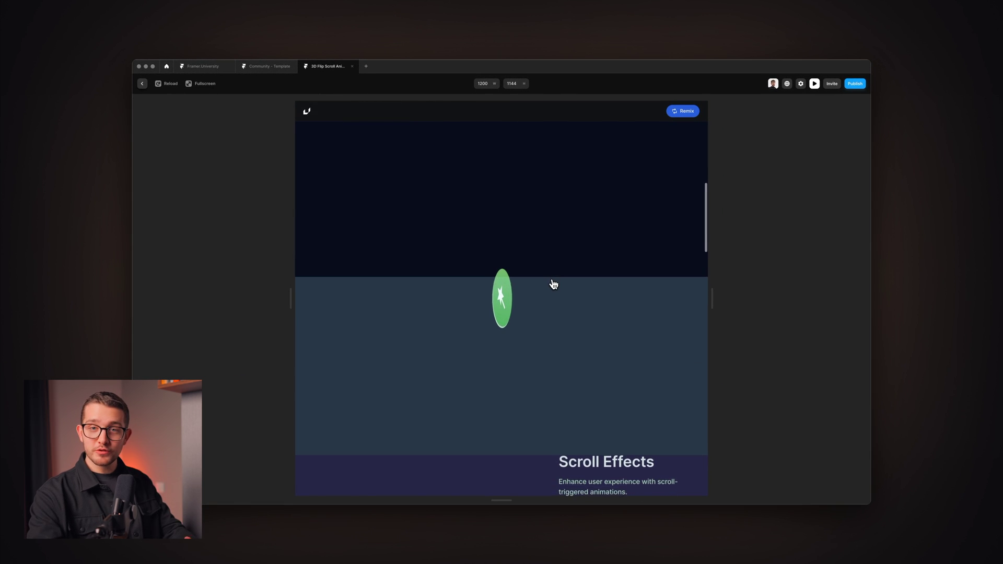
{"action": "scroll", "coordinate": [554, 285], "scroll_direction": "down", "scroll_amount": 10}
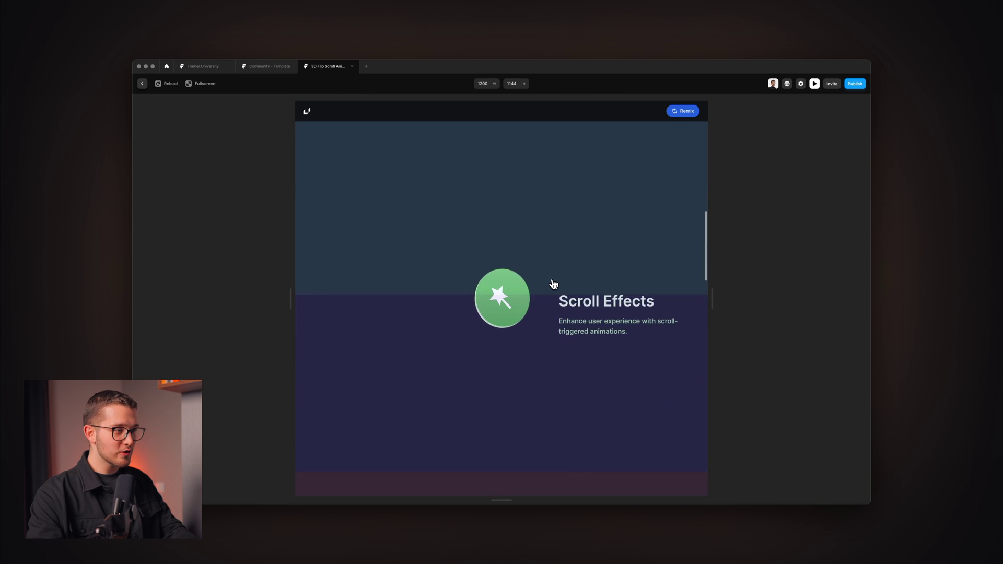
{"action": "scroll", "coordinate": [554, 285], "scroll_direction": "up", "scroll_amount": 4}
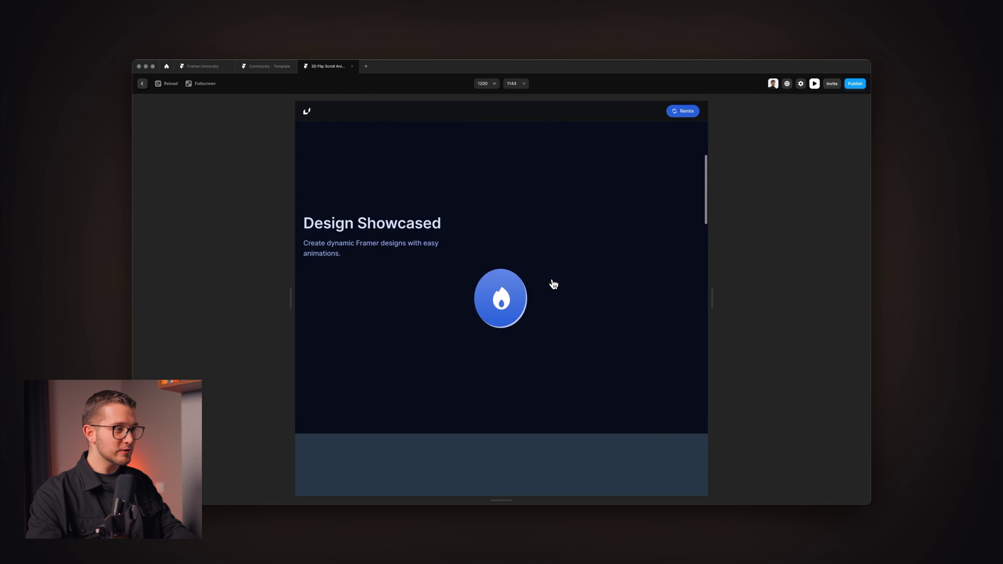
{"action": "scroll", "coordinate": [553, 285], "scroll_direction": "down", "scroll_amount": 3}
{"action": "scroll", "coordinate": [554, 285], "scroll_direction": "down", "scroll_amount": 3}
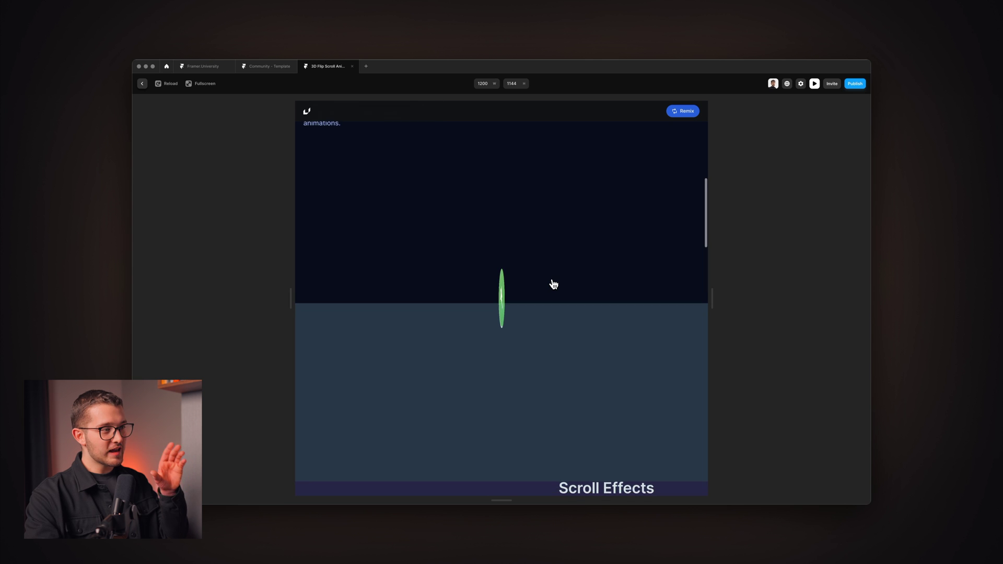
{"action": "scroll", "coordinate": [554, 285], "scroll_direction": "down", "scroll_amount": 2}
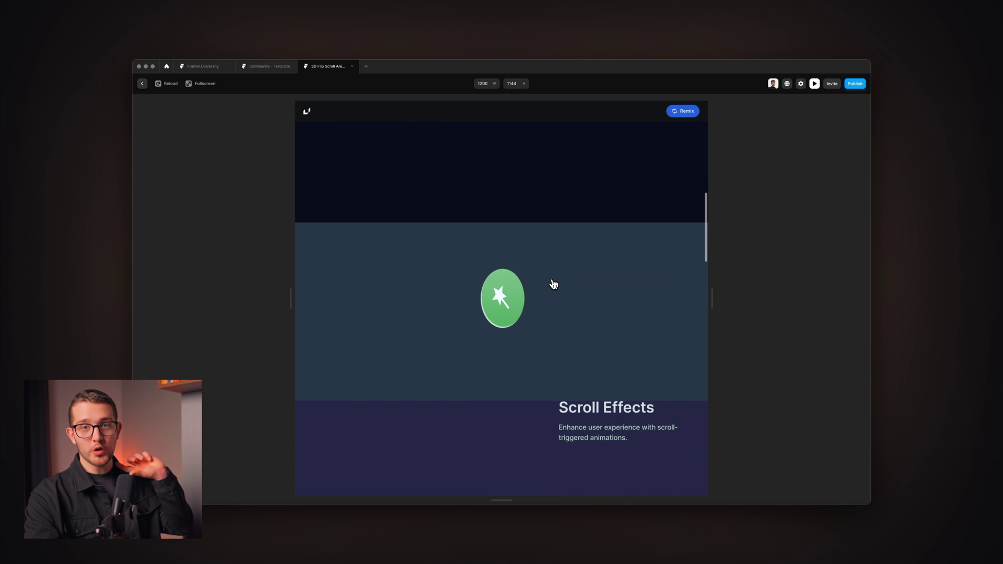
{"action": "scroll", "coordinate": [554, 284], "scroll_direction": "up", "scroll_amount": 5}
{"action": "scroll", "coordinate": [554, 284], "scroll_direction": "down", "scroll_amount": 4}
{"action": "key", "text": "Escape"}
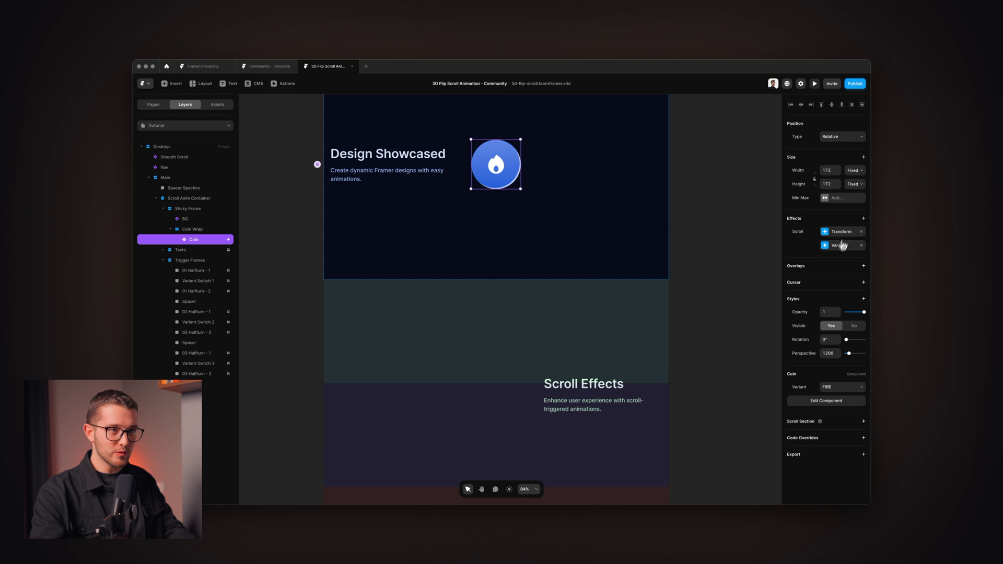
- Review the Coin's scroll Transform and Variant effects
{"action": "left_click", "coordinate": [863, 219]}
{"action": "left_click", "coordinate": [808, 233]}
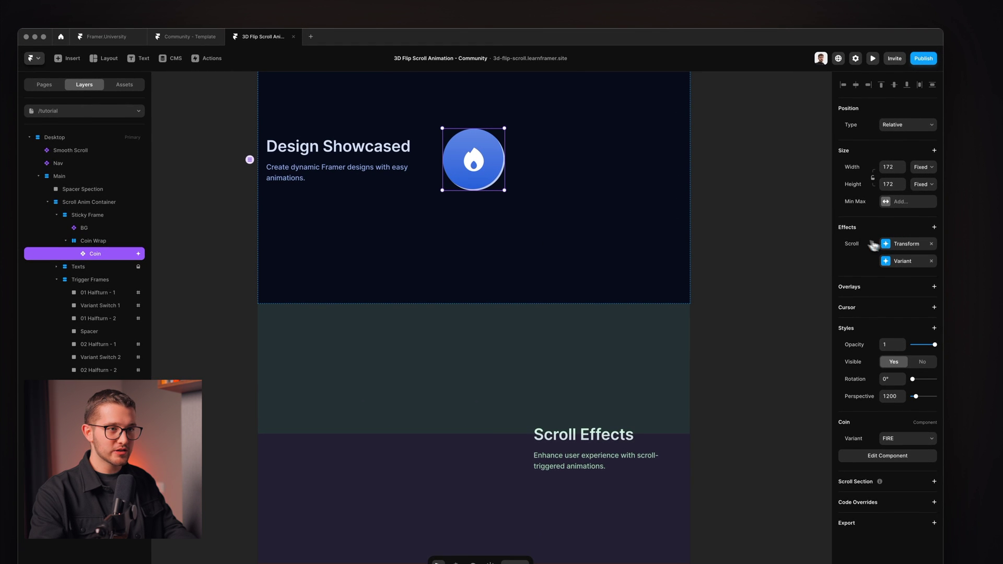
{"action": "left_click", "coordinate": [885, 245]}
{"action": "left_click", "coordinate": [874, 246]}
{"action": "left_click", "coordinate": [894, 262]}
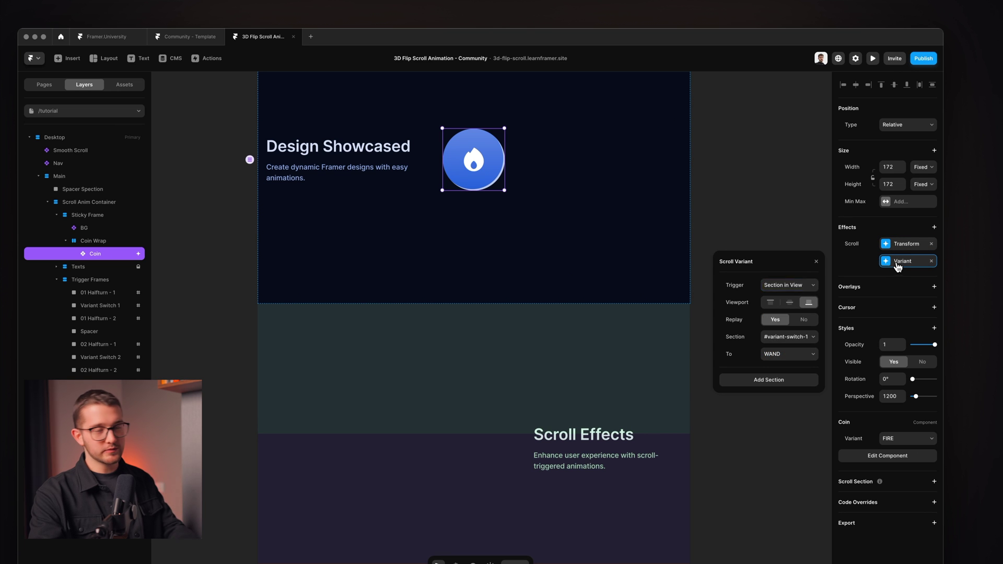
- Set the next Scroll Transform section's To state to a 3D rotation of 270 on the Y axis
{"action": "left_click", "coordinate": [899, 266]}
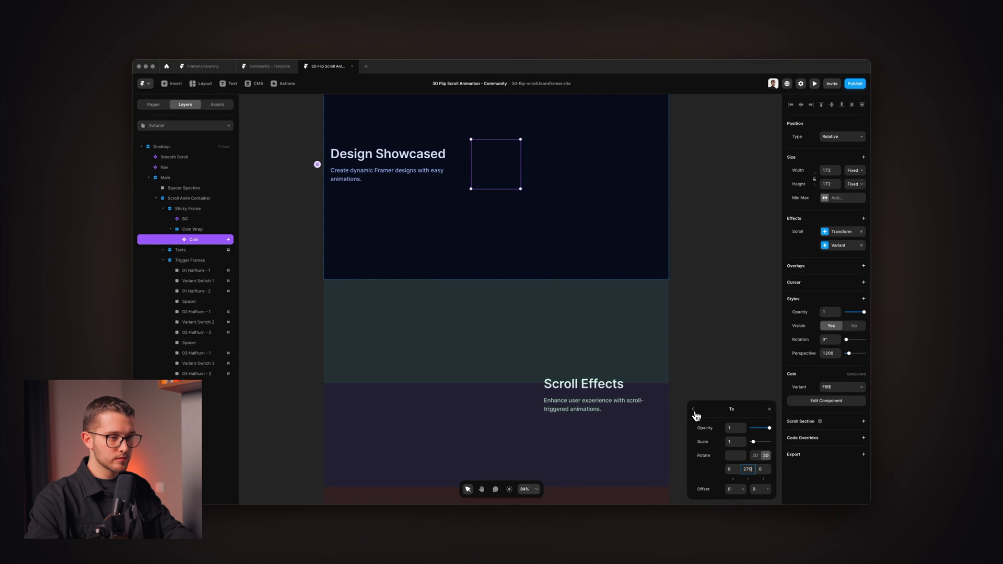
{"action": "left_click", "coordinate": [693, 410]}
{"action": "left_click", "coordinate": [746, 458]}
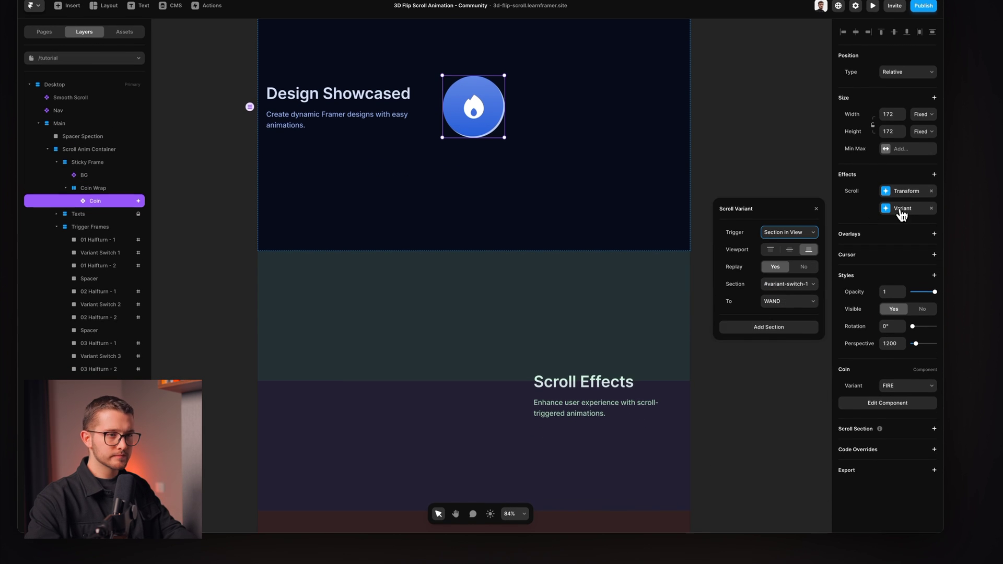
- Add two Scroll Variant sections to the Coin: #variant-switch-2 changing to CODE and #variant-switch-3 changing to CELEBRATE
{"action": "left_click", "coordinate": [769, 298]}
{"action": "left_click", "coordinate": [796, 317]}
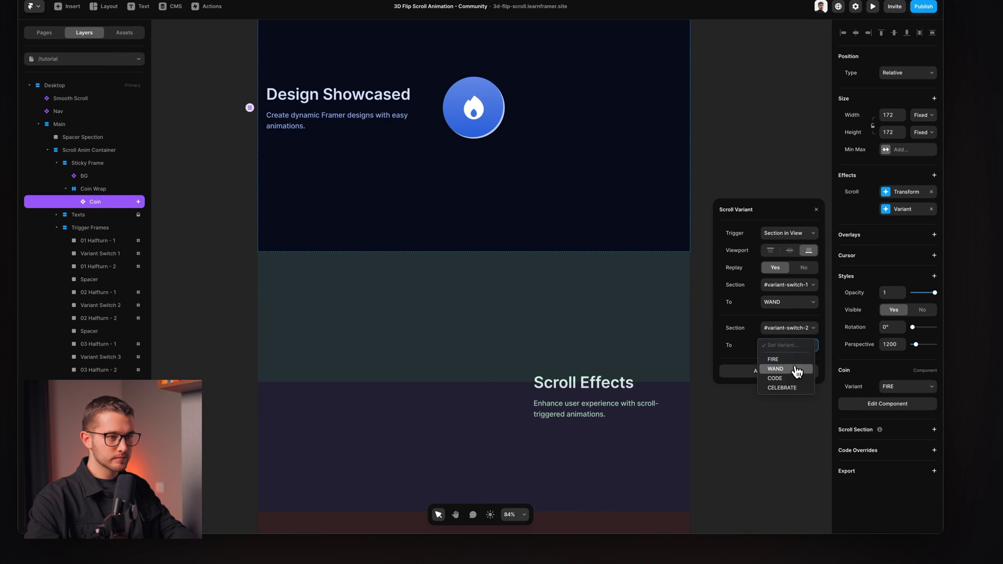
{"action": "left_click", "coordinate": [788, 371]}
{"action": "left_click", "coordinate": [785, 372]}
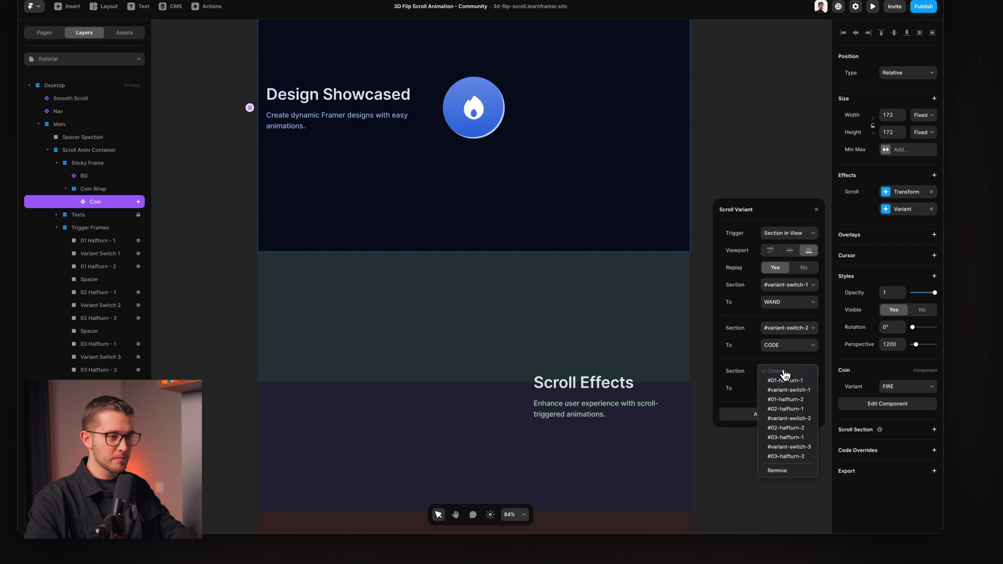
{"action": "left_click", "coordinate": [787, 447]}
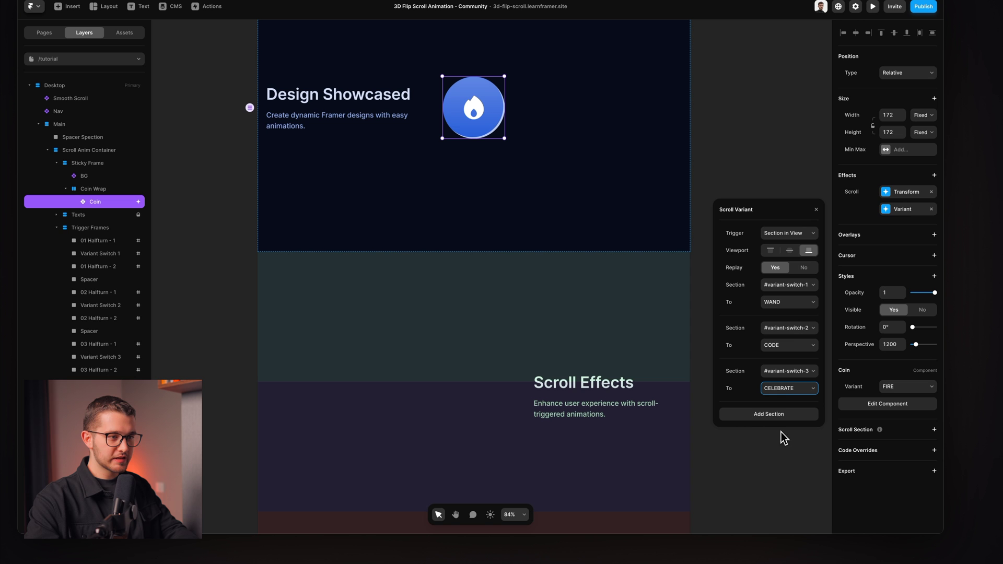
{"action": "left_click", "coordinate": [815, 211]}
- Preview the page, examine the coin's flips and variant changes through all sections in both scroll directions, and return to the canvas
{"action": "scroll", "coordinate": [723, 202], "scroll_direction": "up", "scroll_amount": 2}
{"action": "left_click", "coordinate": [872, 6]}
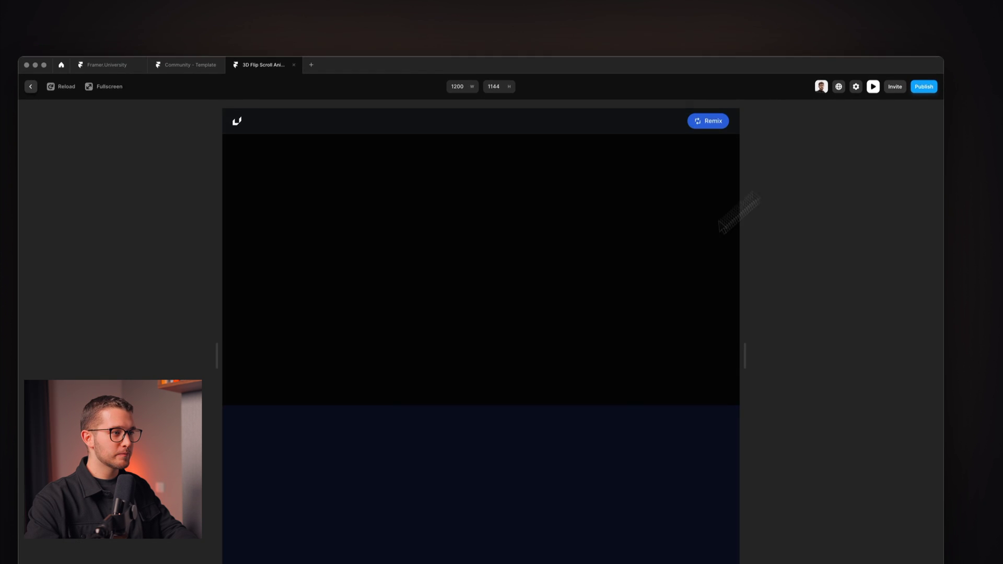
{"action": "scroll", "coordinate": [562, 374], "scroll_direction": "down", "scroll_amount": 10}
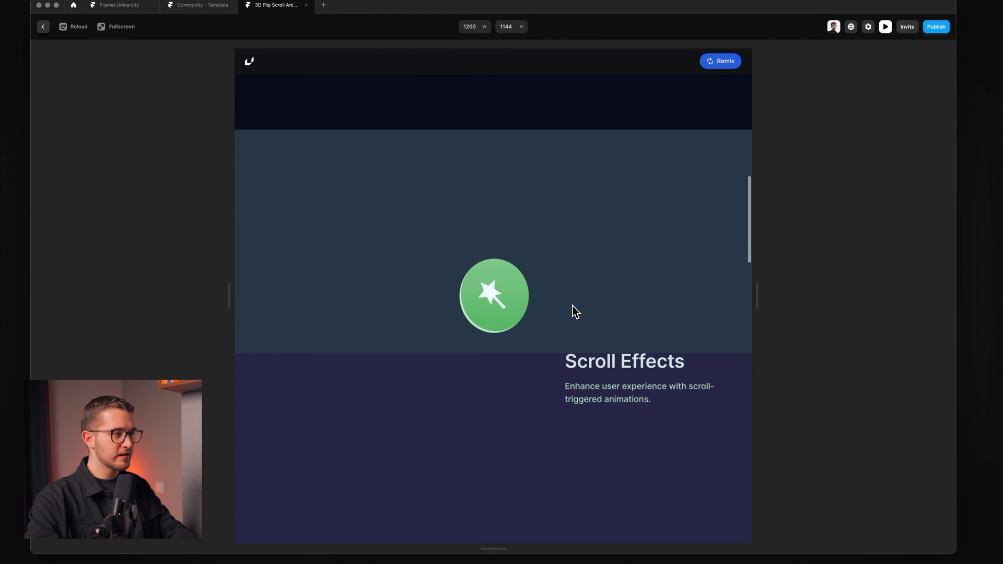
{"action": "scroll", "coordinate": [575, 311], "scroll_direction": "down", "scroll_amount": 8}
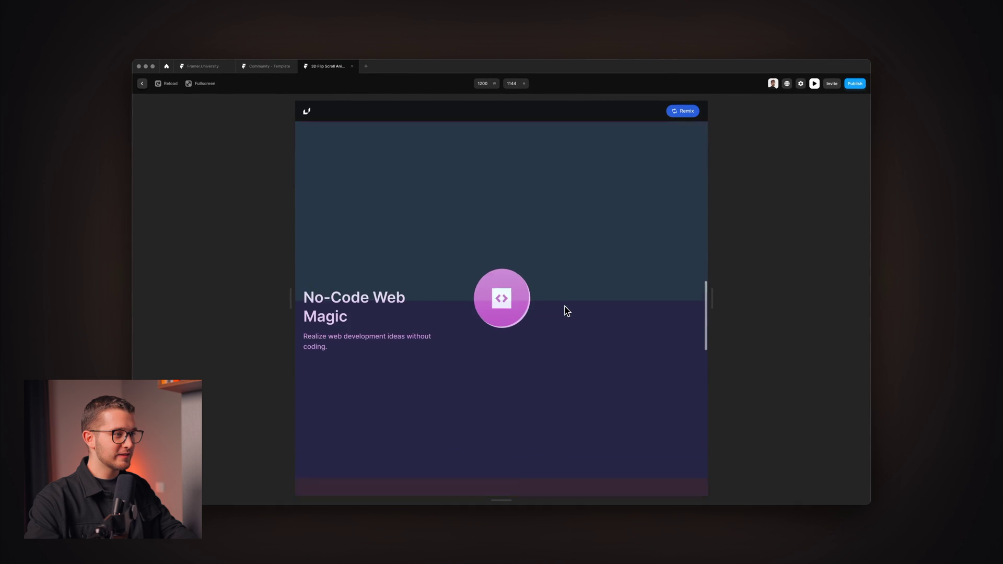
{"action": "scroll", "coordinate": [568, 312], "scroll_direction": "down", "scroll_amount": 8}
{"action": "scroll", "coordinate": [567, 312], "scroll_direction": "up", "scroll_amount": 15}
{"action": "scroll", "coordinate": [567, 311], "scroll_direction": "up", "scroll_amount": 8}
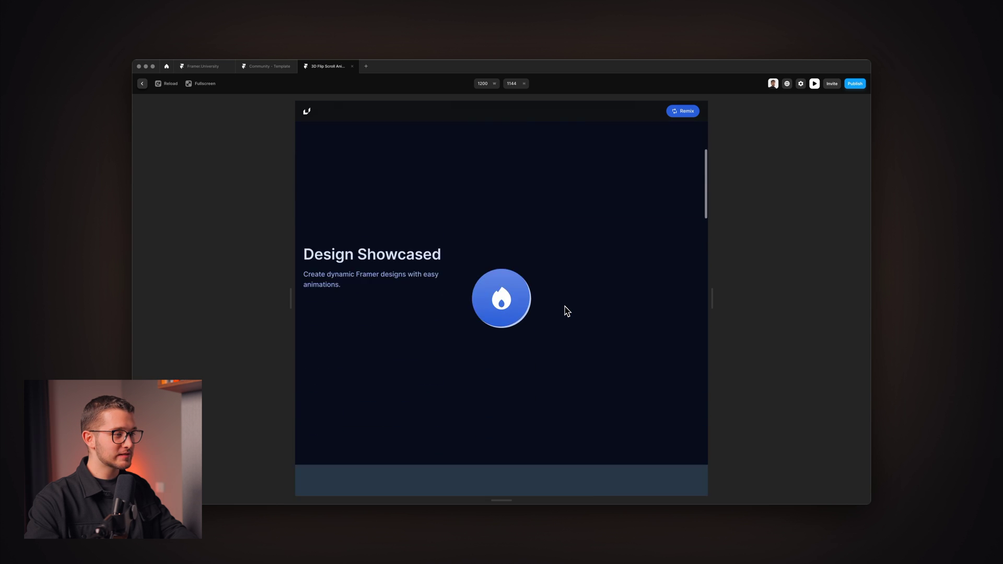
{"action": "scroll", "coordinate": [568, 311], "scroll_direction": "down", "scroll_amount": 10}
{"action": "key", "text": "Escape"}
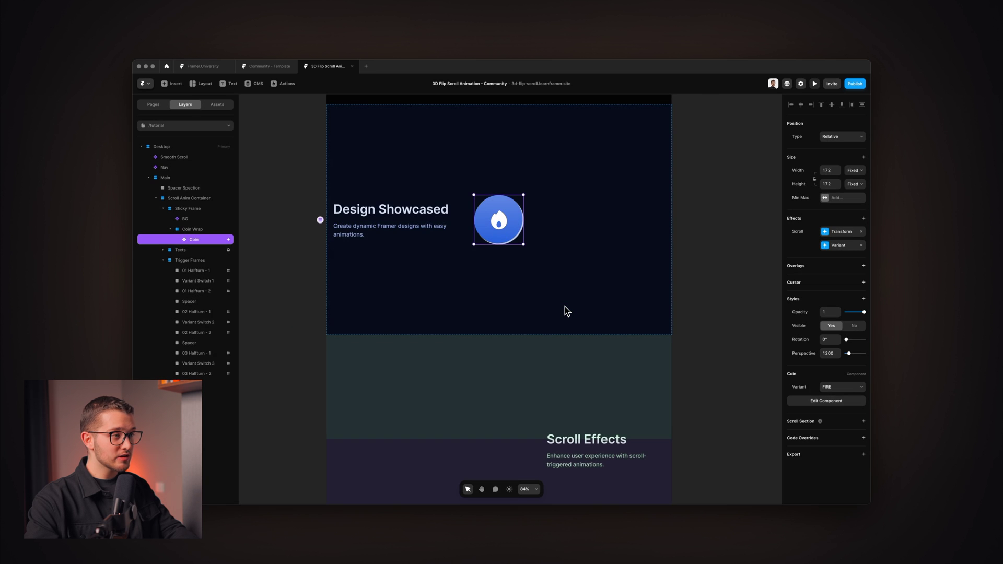
- Make the Trigger Frames stack fully transparent by lowering its opacity
{"action": "scroll", "coordinate": [567, 311], "scroll_direction": "down", "scroll_amount": 3}
{"action": "left_click", "coordinate": [197, 261]}
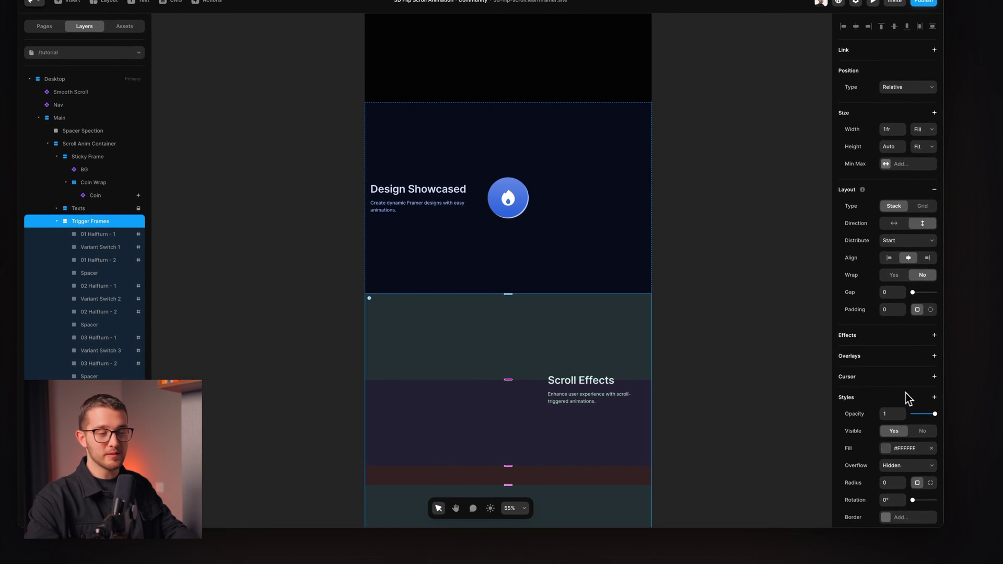
{"action": "left_click_drag", "start_coordinate": [926, 417], "coordinate": [883, 421]}
{"action": "left_click", "coordinate": [801, 408]}
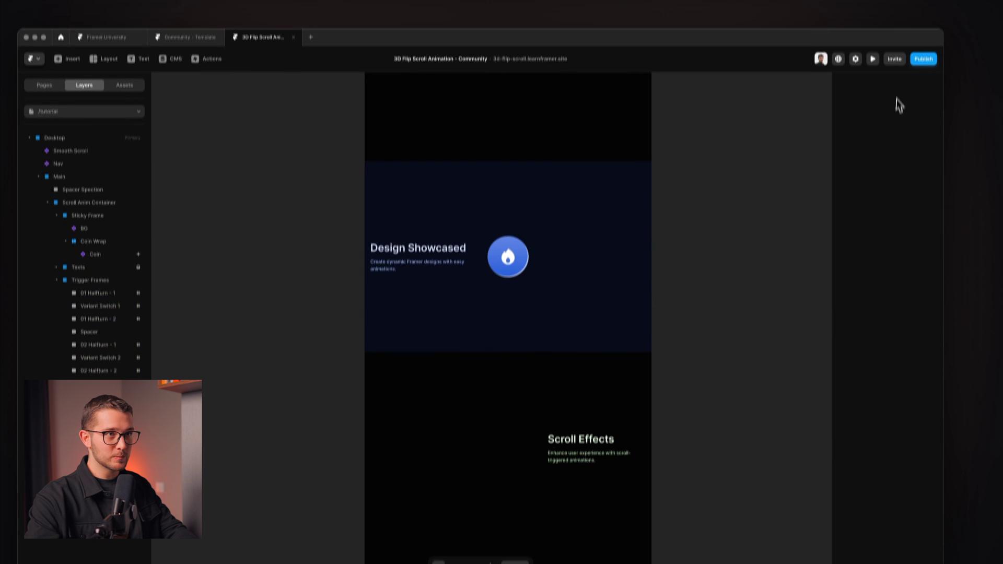
- Preview the page with the trigger frames hidden, examine the coin's flips and variant changes through all sections, and return to the canvas
{"action": "left_click", "coordinate": [873, 58]}
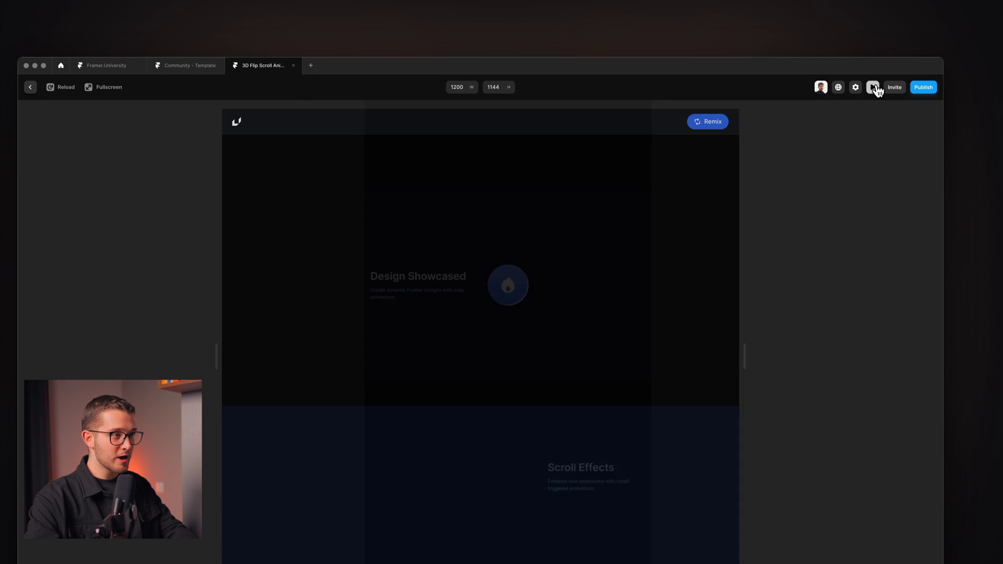
{"action": "scroll", "coordinate": [684, 231], "scroll_direction": "down", "scroll_amount": 5}
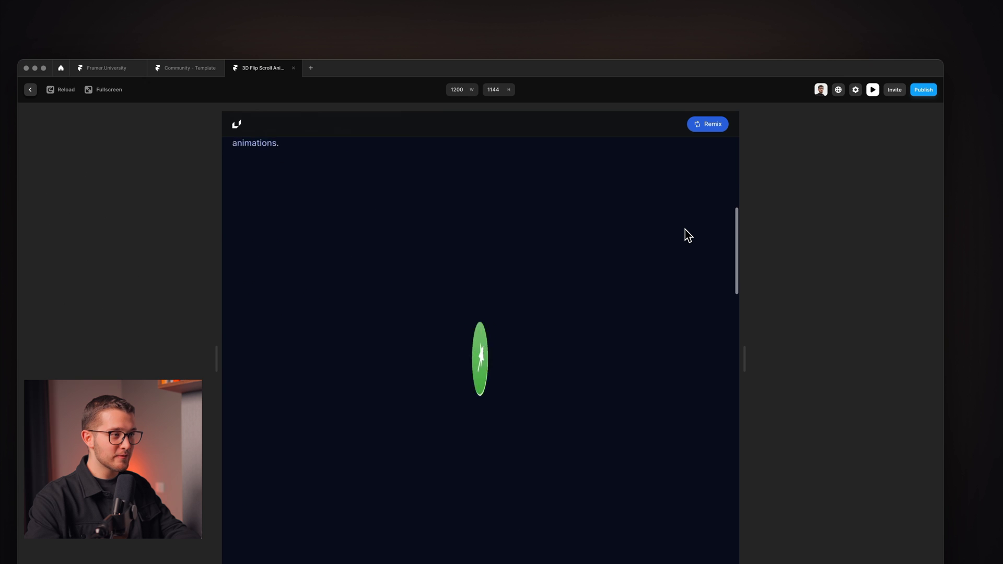
{"action": "scroll", "coordinate": [685, 230], "scroll_direction": "down", "scroll_amount": 10}
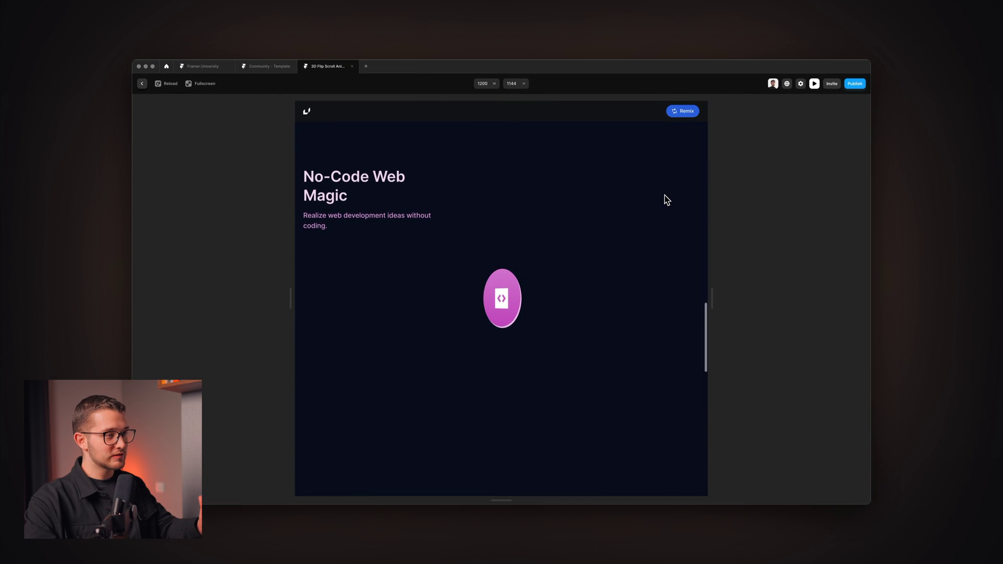
{"action": "scroll", "coordinate": [667, 200], "scroll_direction": "down", "scroll_amount": 5}
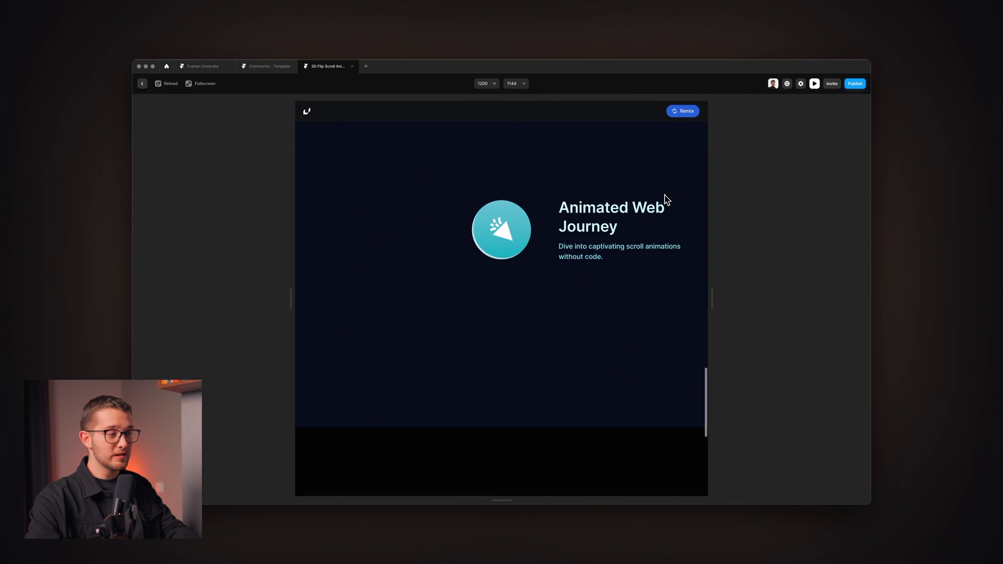
{"action": "scroll", "coordinate": [665, 195], "scroll_direction": "down", "scroll_amount": 3}
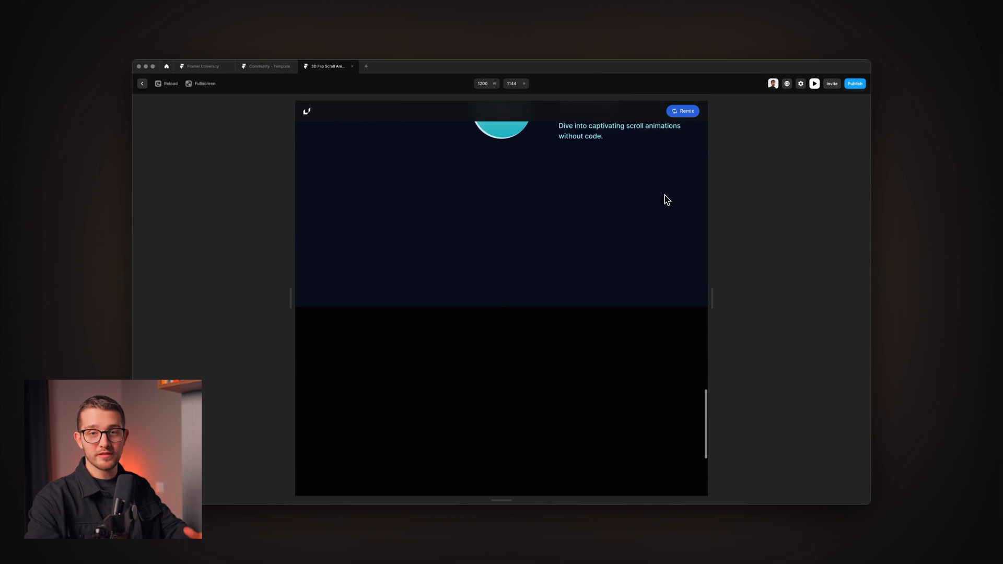
{"action": "scroll", "coordinate": [664, 196], "scroll_direction": "up", "scroll_amount": 12}
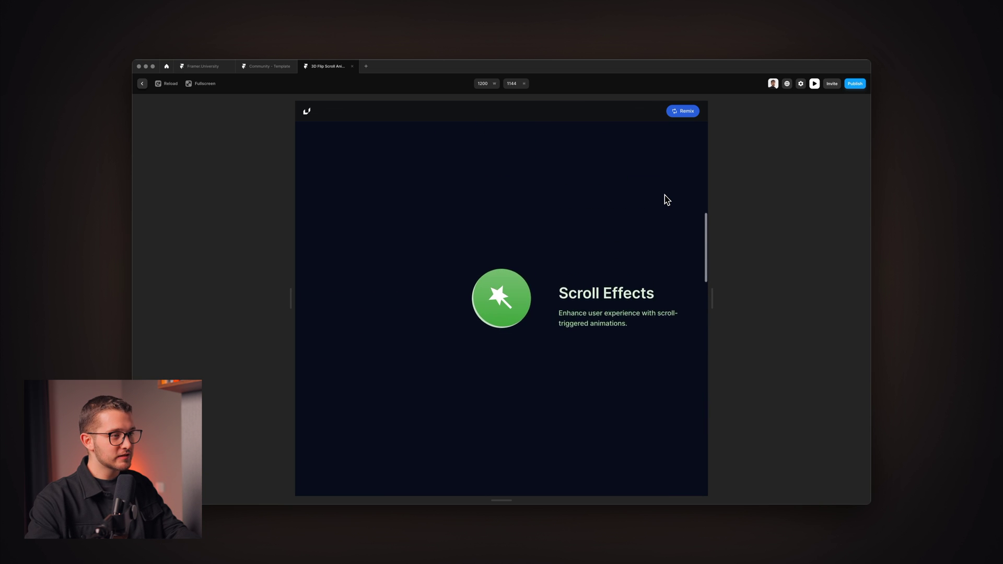
{"action": "key", "text": "Escape"}
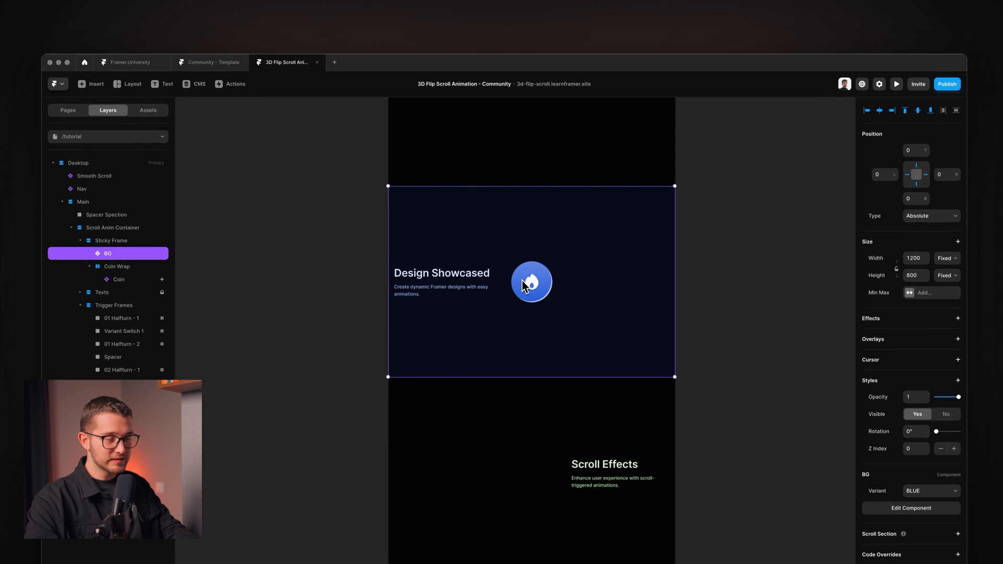
- Open the BG component, inspect its BLUE, GREEN, PINK and CYAN variants, and return to the page
{"action": "right_click", "coordinate": [505, 251]}
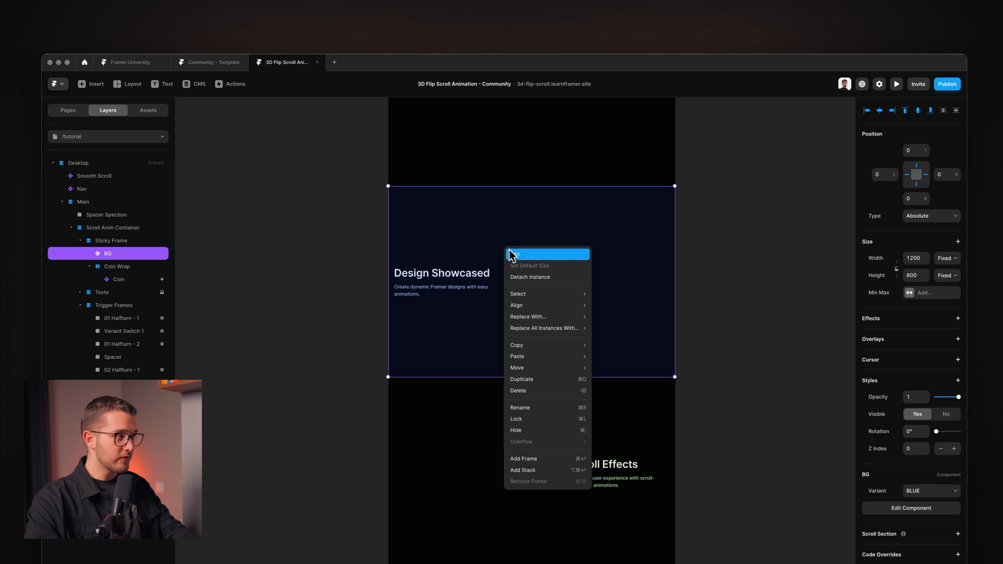
{"action": "left_click", "coordinate": [516, 262]}
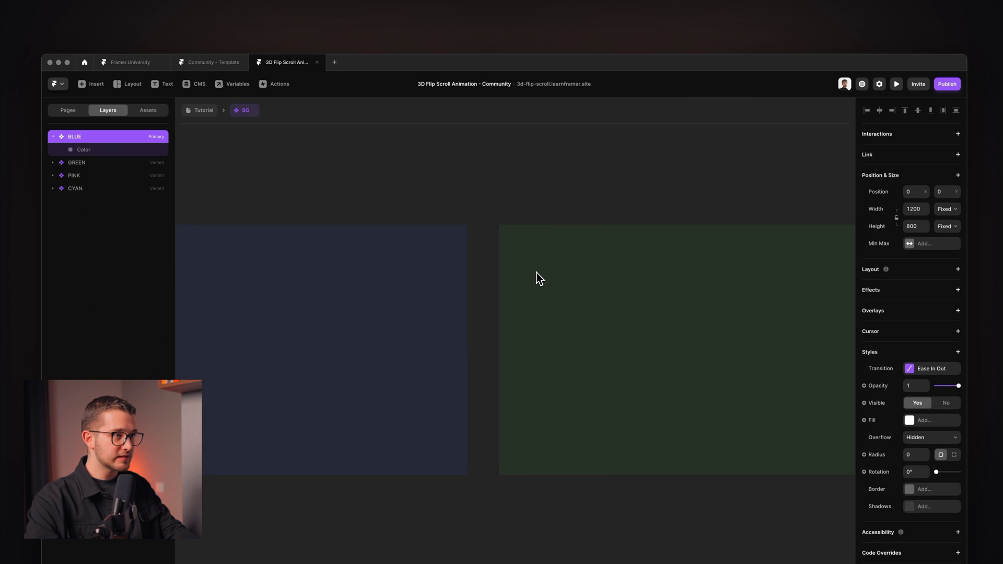
{"action": "scroll", "coordinate": [538, 278], "scroll_direction": "down", "scroll_amount": 5}
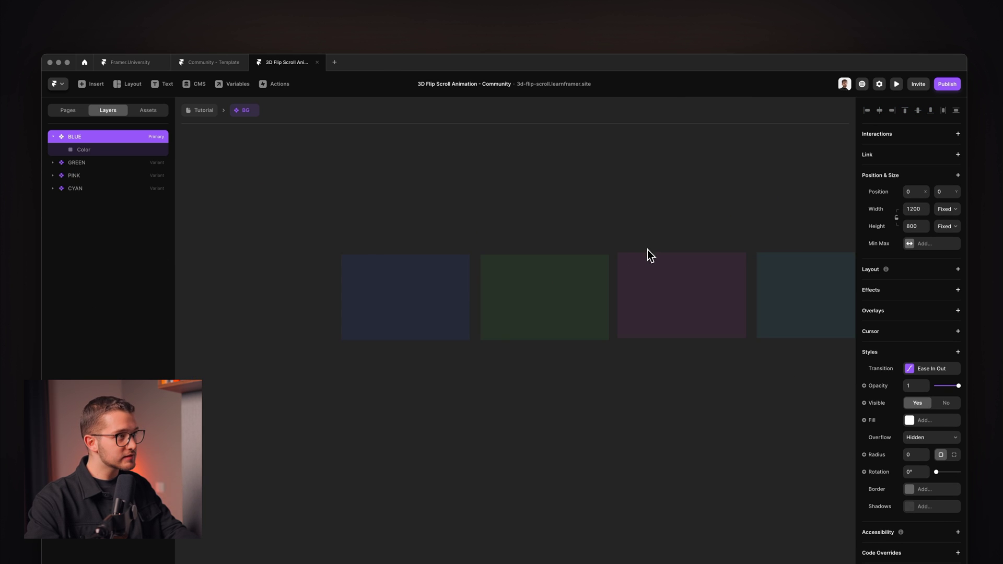
{"action": "key", "text": "Escape"}
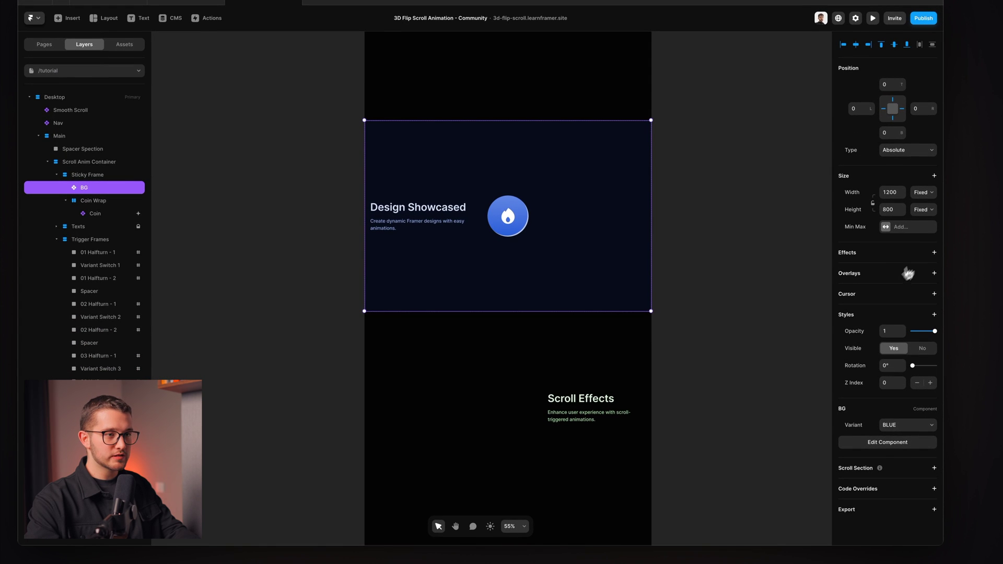
- Add a Scroll Variant effect to BG, triggered at the viewport's bottom, with section #variant-switch-1 changing to GREEN
{"action": "left_click", "coordinate": [933, 253]}
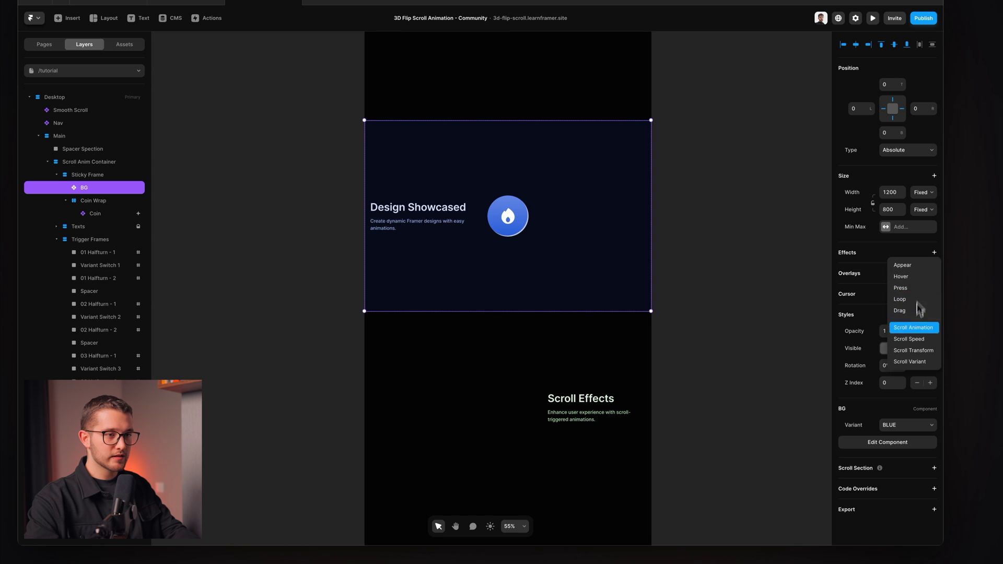
{"action": "left_click", "coordinate": [909, 361]}
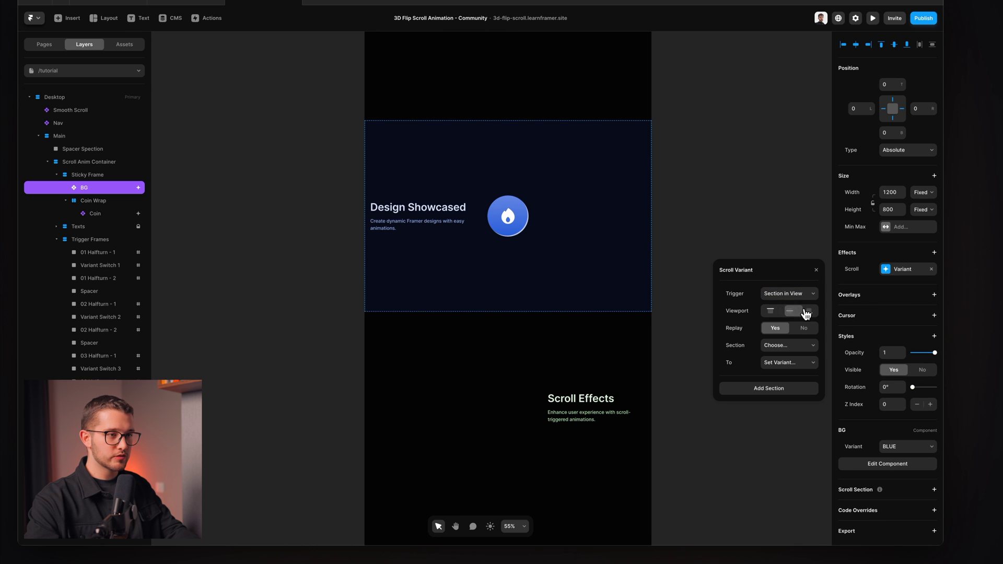
{"action": "left_click", "coordinate": [806, 312]}
{"action": "left_click", "coordinate": [787, 345]}
{"action": "left_click", "coordinate": [795, 364]}
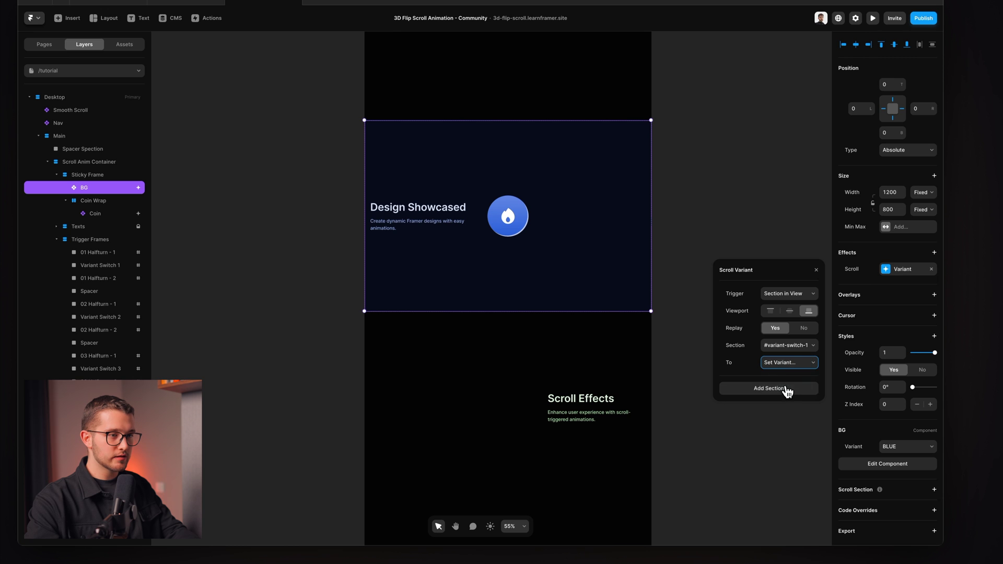
{"action": "left_click", "coordinate": [791, 388]}
- Add two more sections to BG's Scroll Variant effect: #variant-switch-2 changing to PINK, and #variant-switch-3
{"action": "left_click", "coordinate": [788, 389]}
{"action": "left_click", "coordinate": [789, 436]}
{"action": "left_click", "coordinate": [797, 406]}
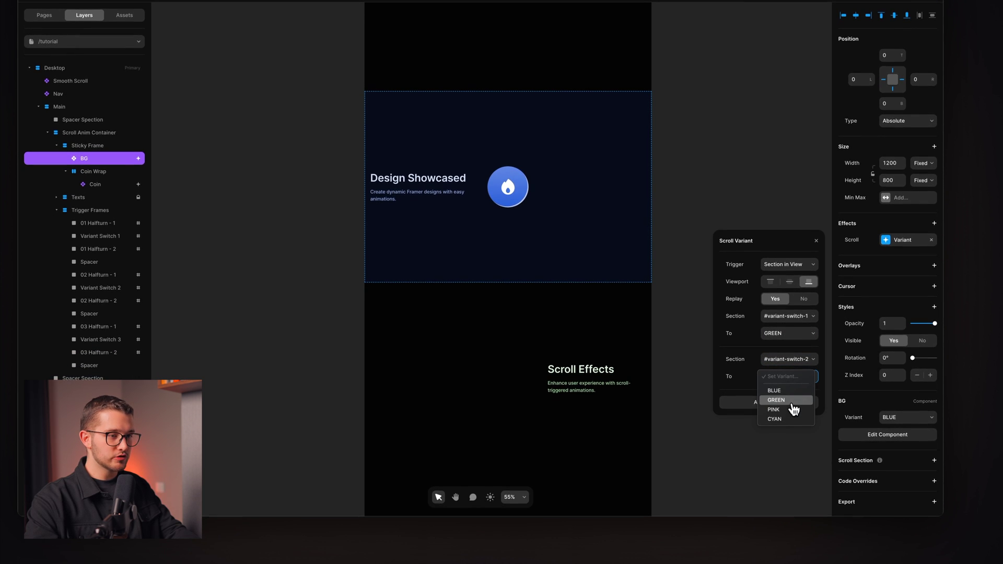
{"action": "left_click", "coordinate": [796, 403]}
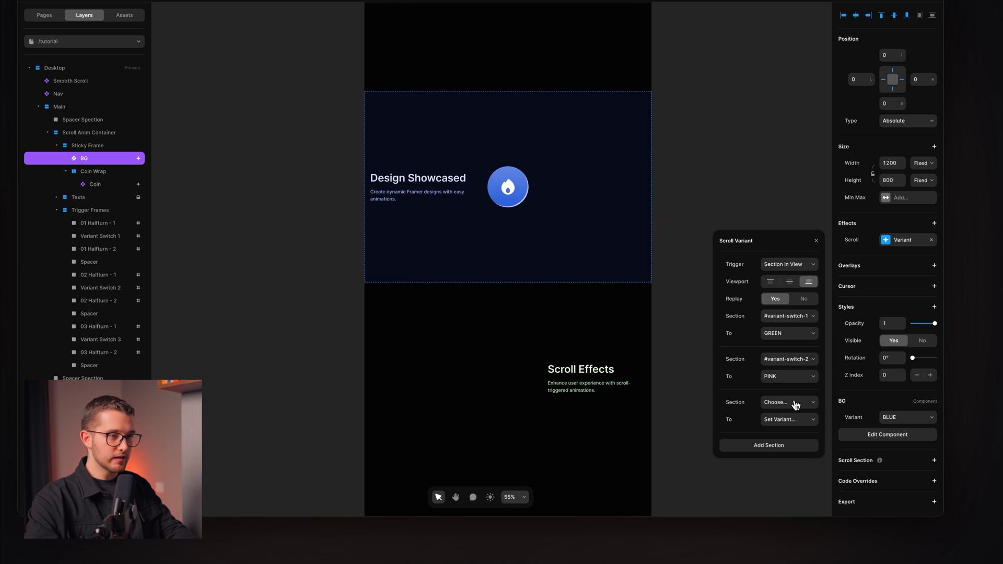
{"action": "left_click", "coordinate": [797, 403]}
{"action": "left_click", "coordinate": [789, 478]}
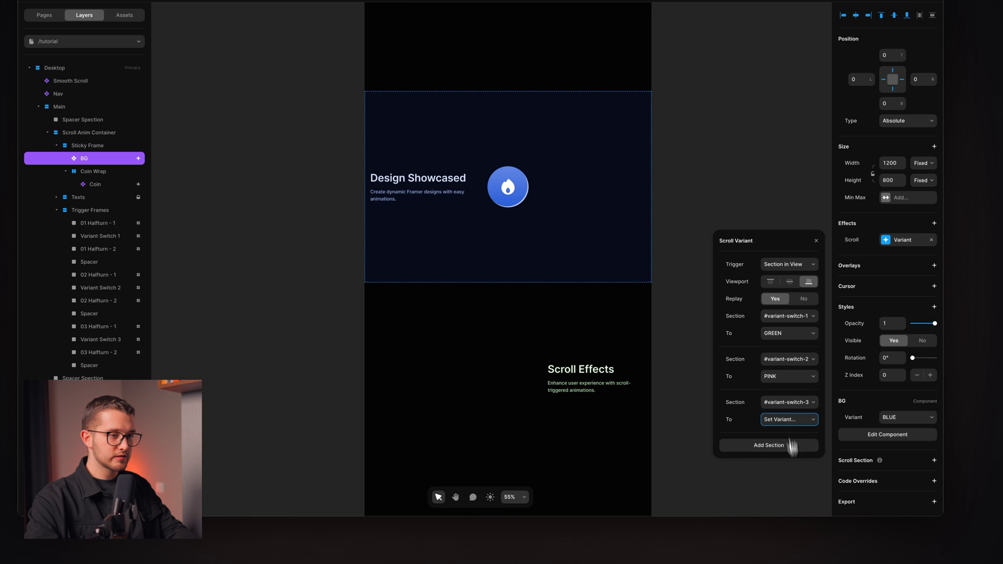
{"action": "left_click", "coordinate": [816, 241]}
- Preview the page to examine the background colour changes alongside the coin flips, and select the Coin back on the canvas
{"action": "key", "text": "super+p"}
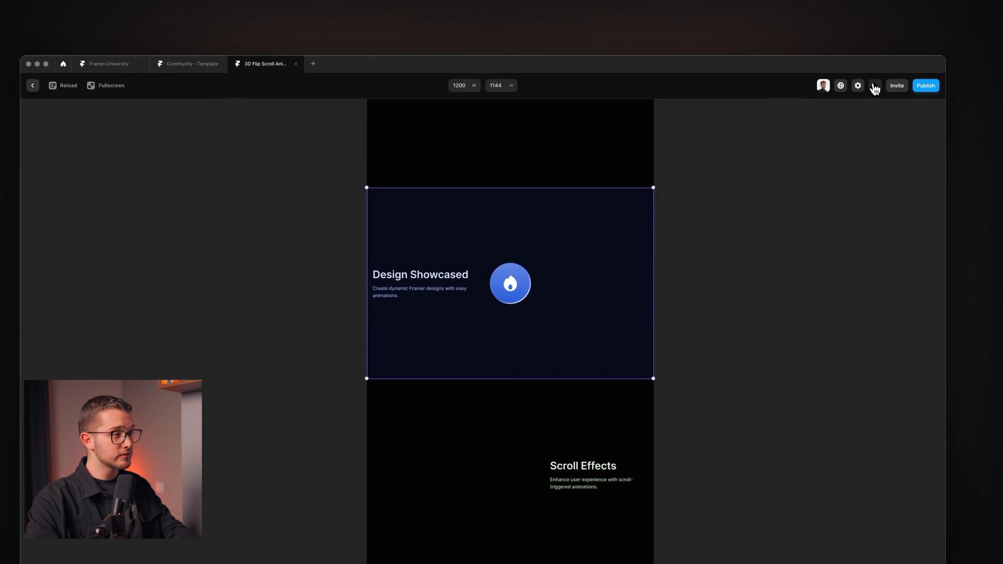
{"action": "scroll", "coordinate": [506, 334], "scroll_direction": "down", "scroll_amount": 10}
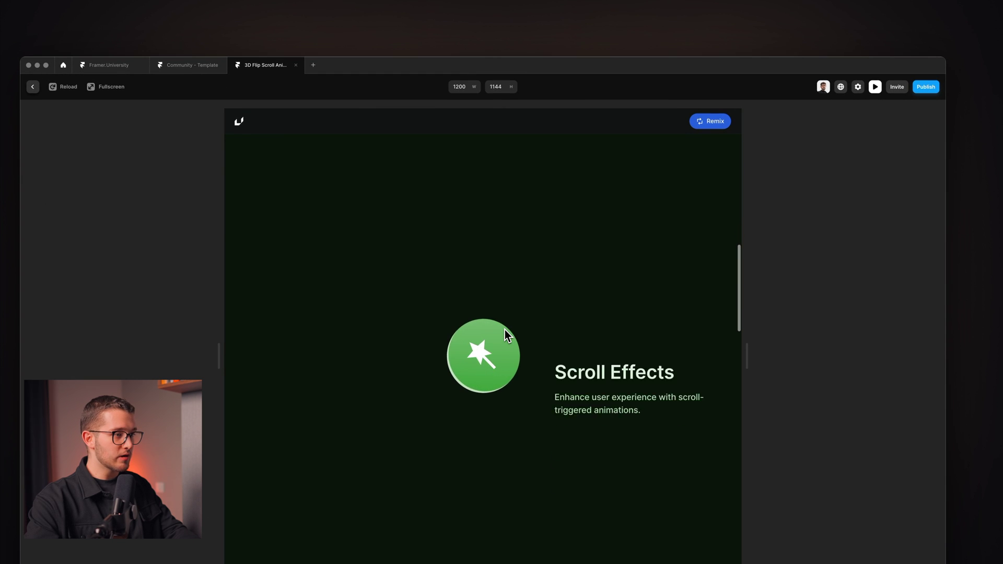
{"action": "scroll", "coordinate": [504, 330], "scroll_direction": "down", "scroll_amount": 10}
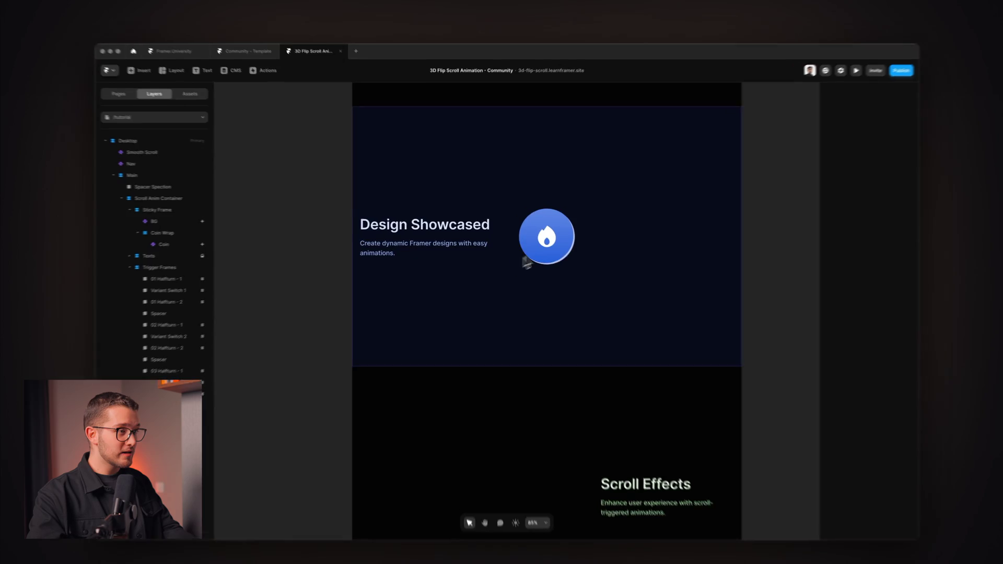
{"action": "left_click", "coordinate": [134, 249]}
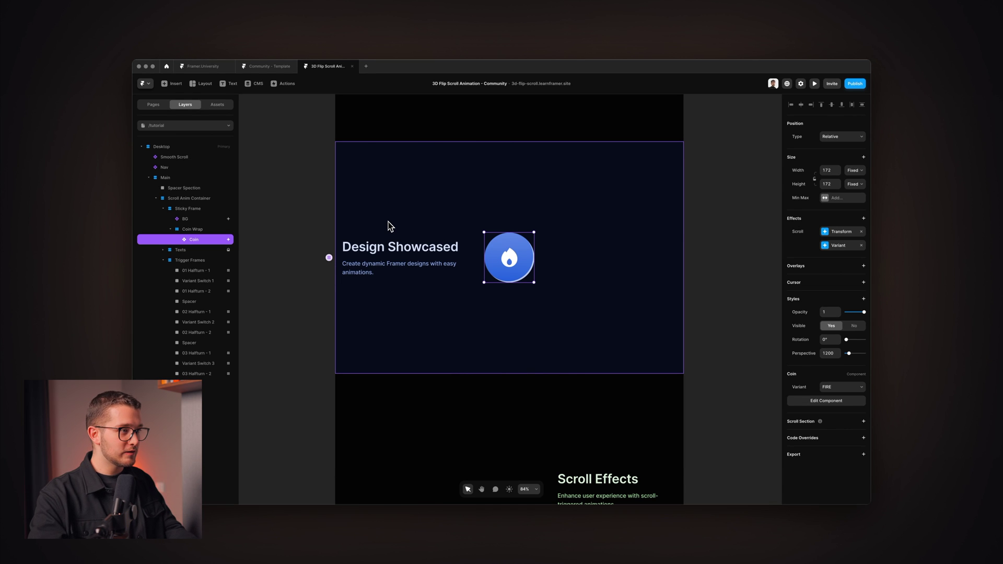
- Switch to the browser, open the Haptic website and examine how its phone rotates and transforms through the scroll sections
{"action": "key", "text": "super+Tab"}
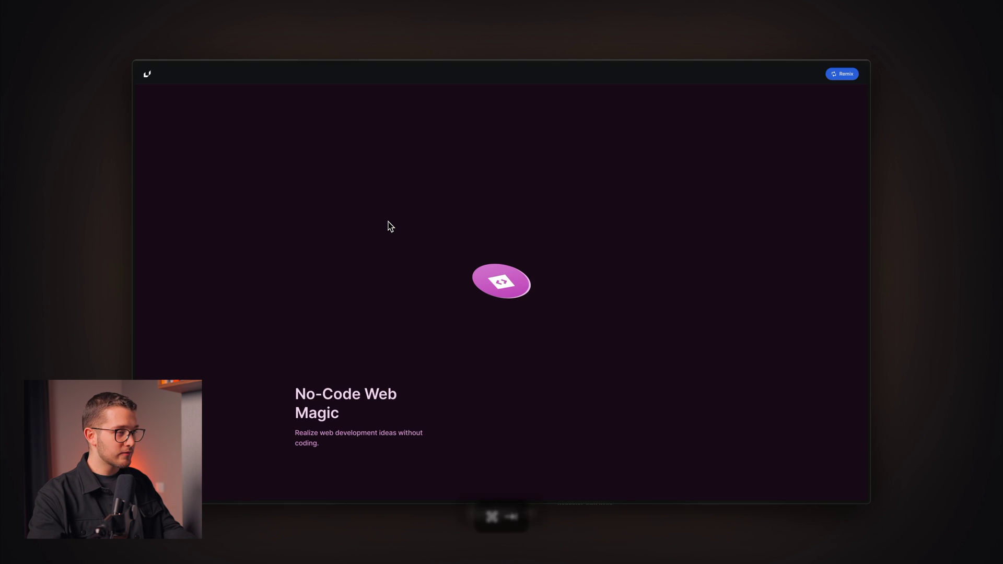
{"action": "key", "text": "ctrl+Tab"}
{"action": "key", "text": "super+s"}
{"action": "left_click", "coordinate": [165, 86]}
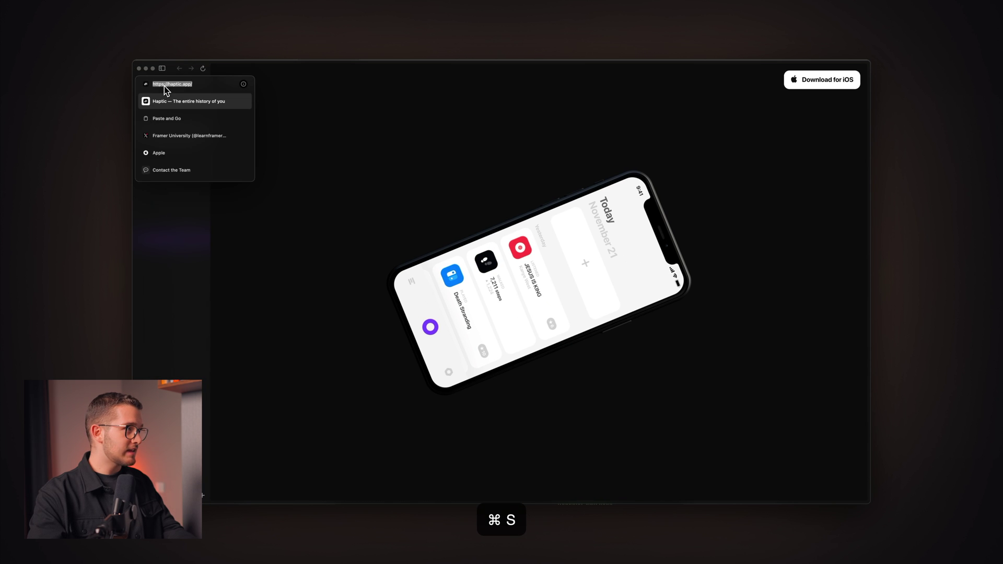
{"action": "key", "text": "super+s"}
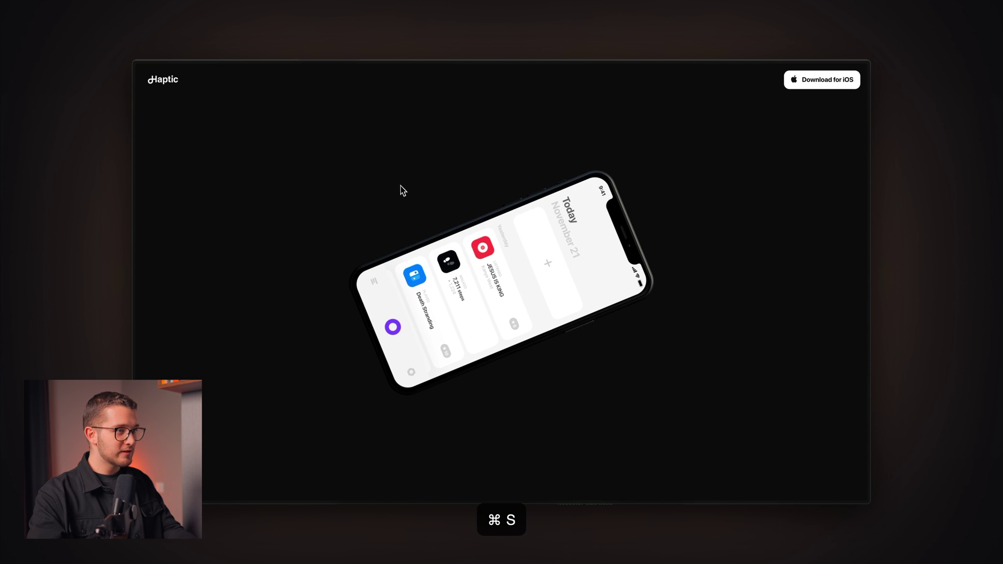
{"action": "scroll", "coordinate": [401, 186], "scroll_direction": "down", "scroll_amount": 5}
{"action": "scroll", "coordinate": [402, 191], "scroll_direction": "down", "scroll_amount": 5}
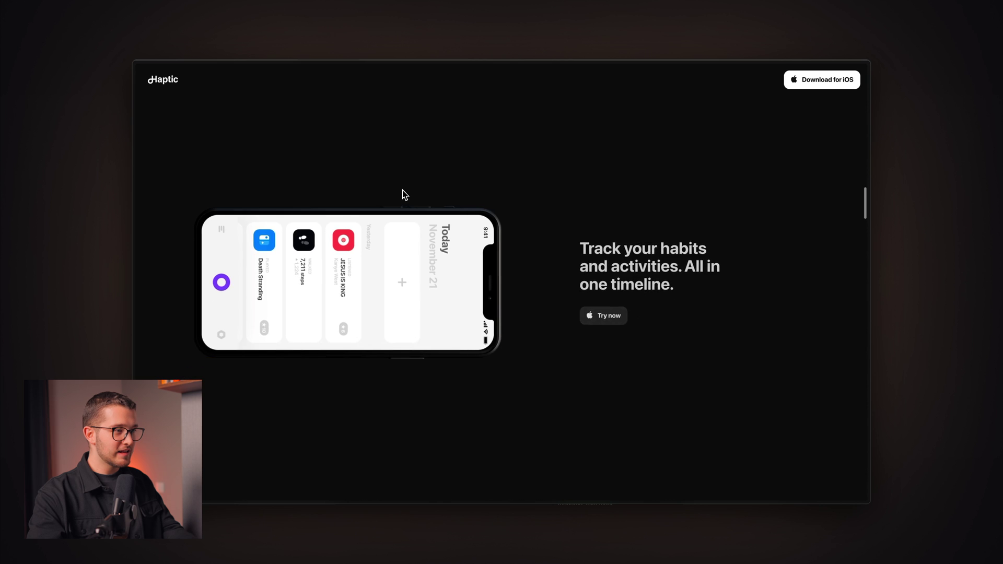
{"action": "scroll", "coordinate": [403, 190], "scroll_direction": "down", "scroll_amount": 3}
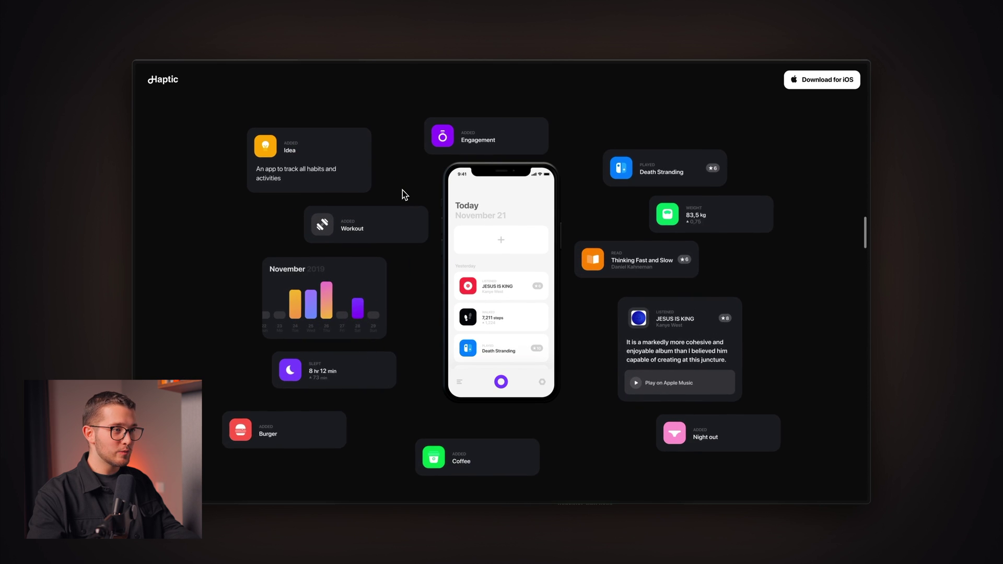
{"action": "scroll", "coordinate": [403, 190], "scroll_direction": "down", "scroll_amount": 2}
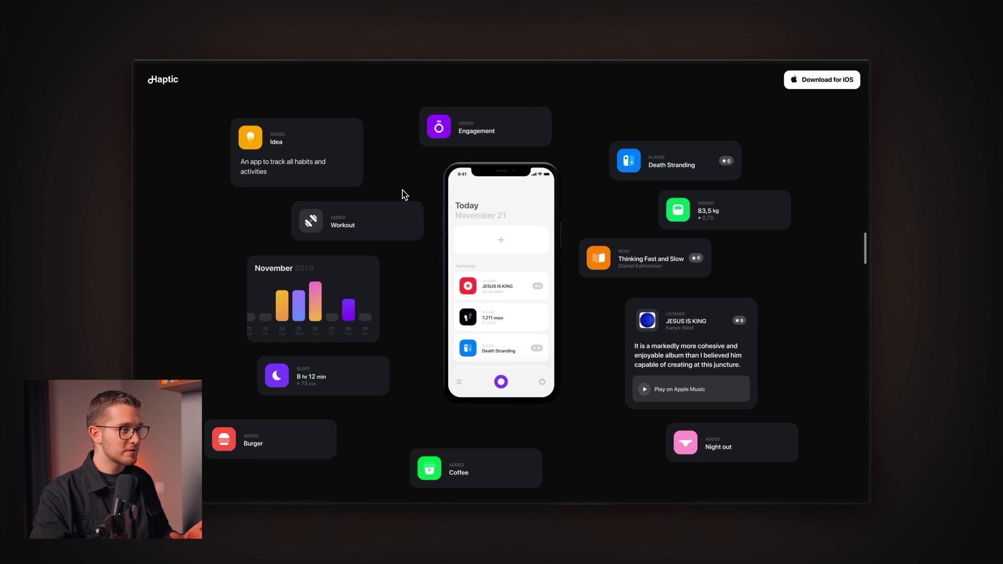
{"action": "scroll", "coordinate": [403, 190], "scroll_direction": "down", "scroll_amount": 5}
{"action": "scroll", "coordinate": [402, 190], "scroll_direction": "down", "scroll_amount": 2}
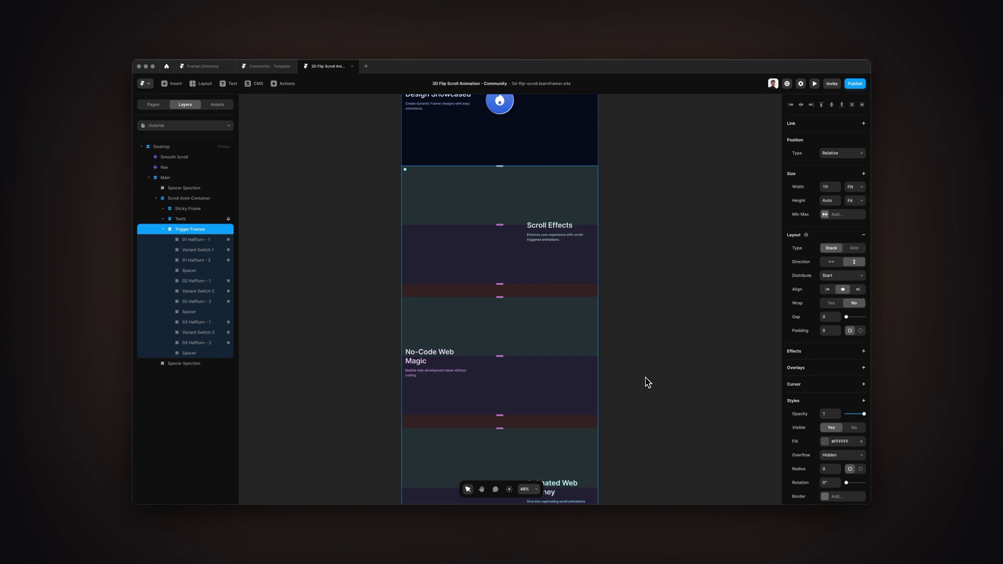
- Preview the page with visible trigger frames, examine how they line up with the coin's animation, and scroll through the finished page
{"action": "key", "text": "super+p"}
{"action": "scroll", "coordinate": [580, 337], "scroll_direction": "down", "scroll_amount": 5}
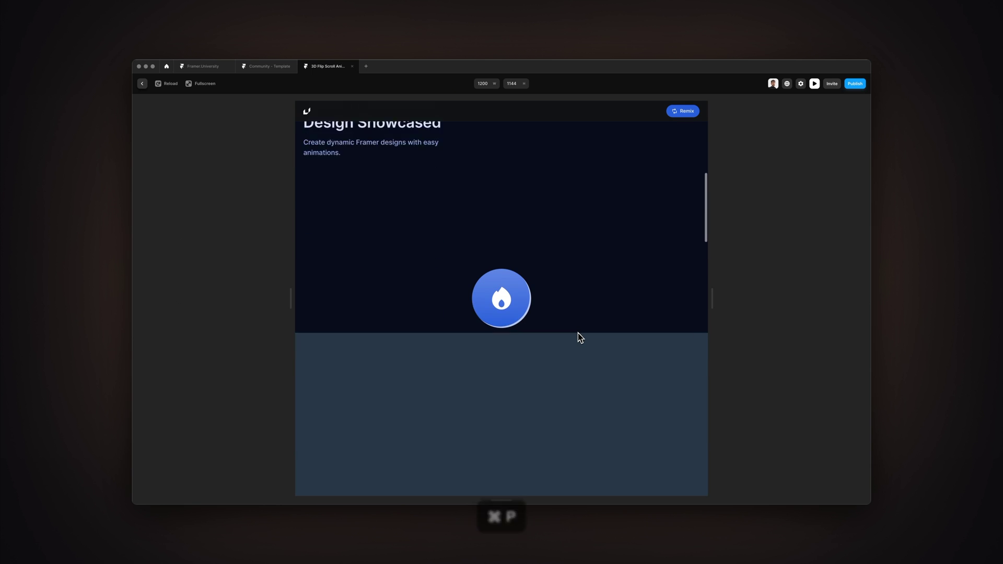
{"action": "scroll", "coordinate": [579, 337], "scroll_direction": "up", "scroll_amount": 1}
{"action": "scroll", "coordinate": [580, 337], "scroll_direction": "down", "scroll_amount": 1}
{"action": "scroll", "coordinate": [578, 333], "scroll_direction": "down", "scroll_amount": 3}
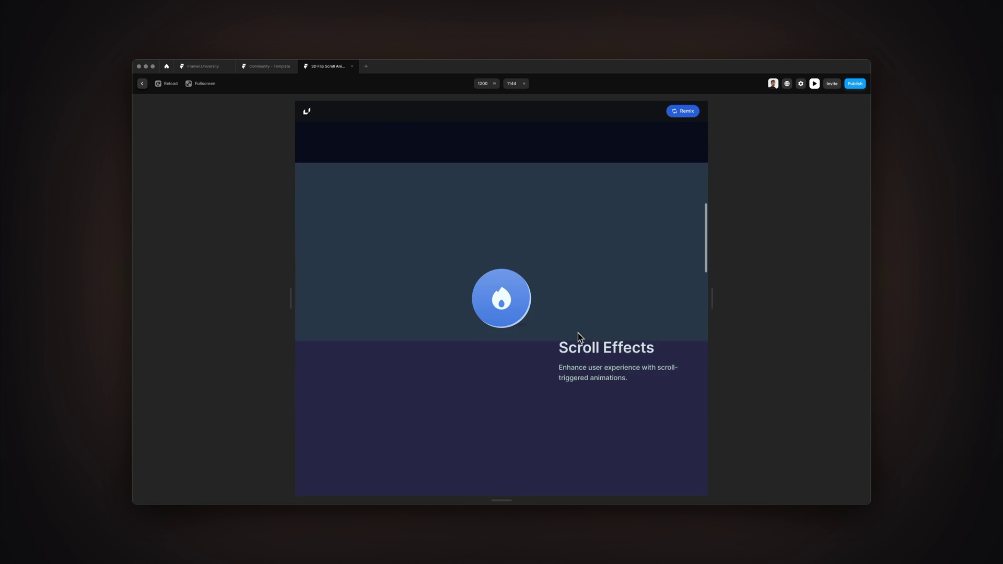
{"action": "scroll", "coordinate": [579, 337], "scroll_direction": "down", "scroll_amount": 1}
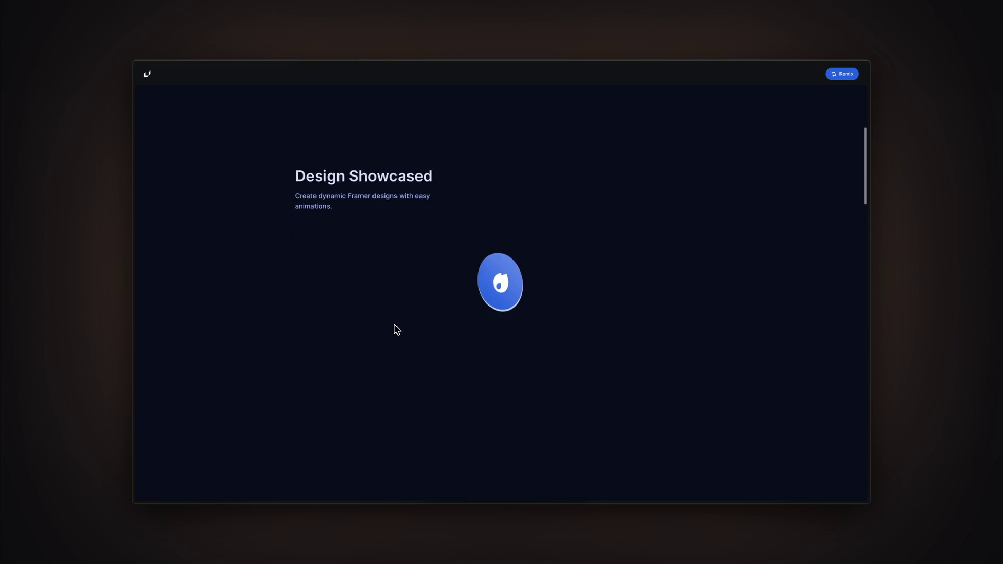
{"action": "scroll", "coordinate": [394, 329], "scroll_direction": "down", "scroll_amount": 5}
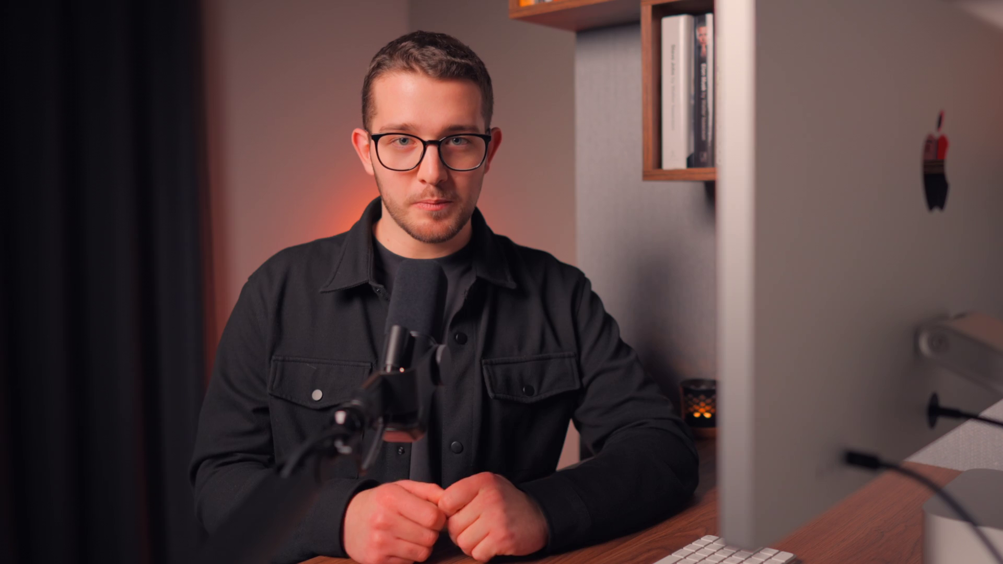